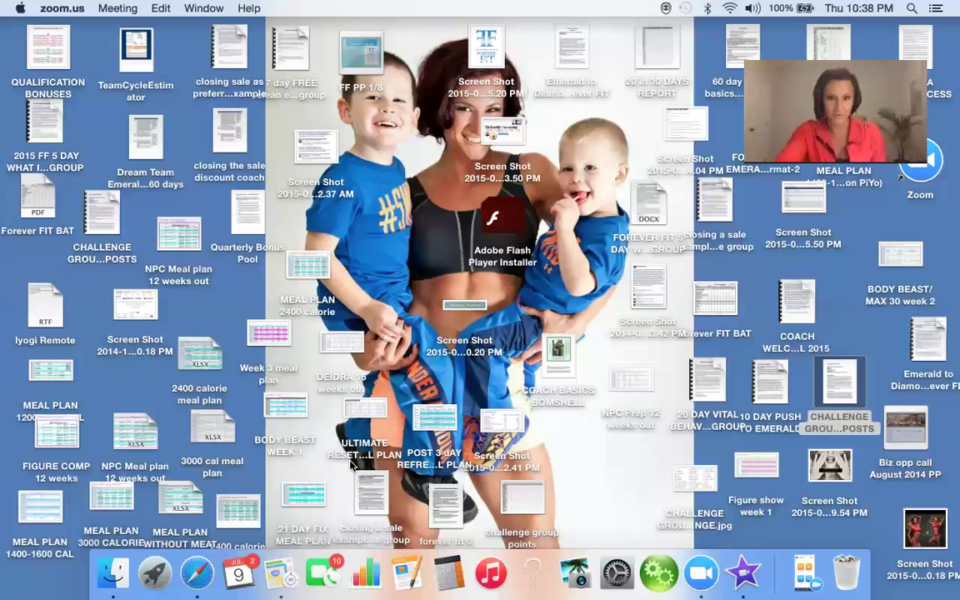
pyautogui.click(203, 571)
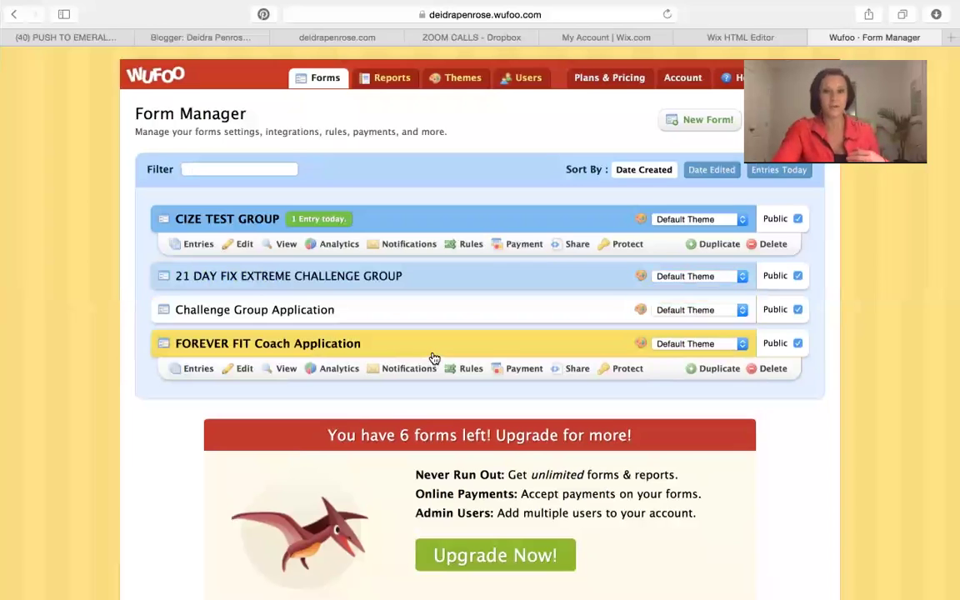
pyautogui.moveTo(479, 343)
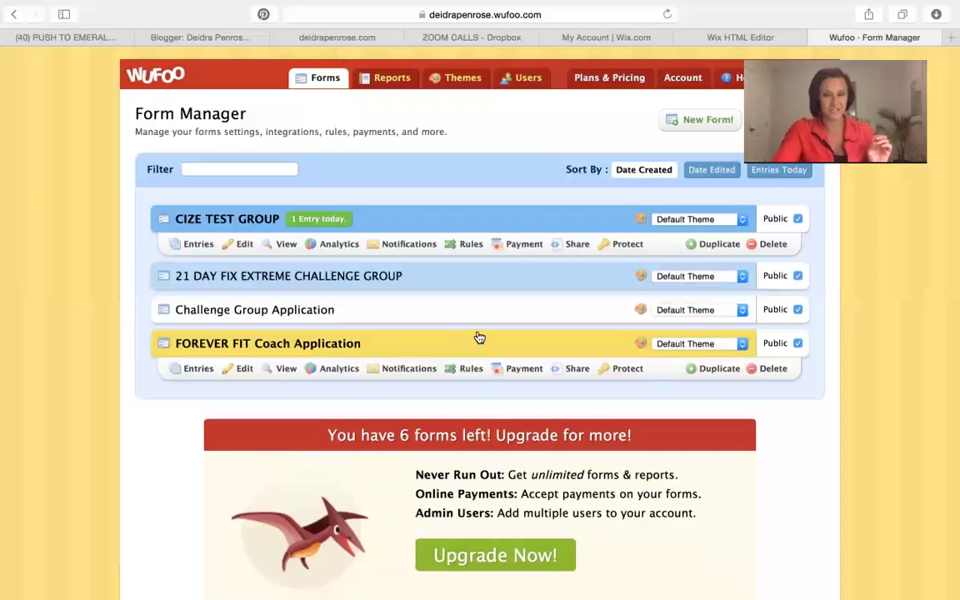
pyautogui.click(435, 237)
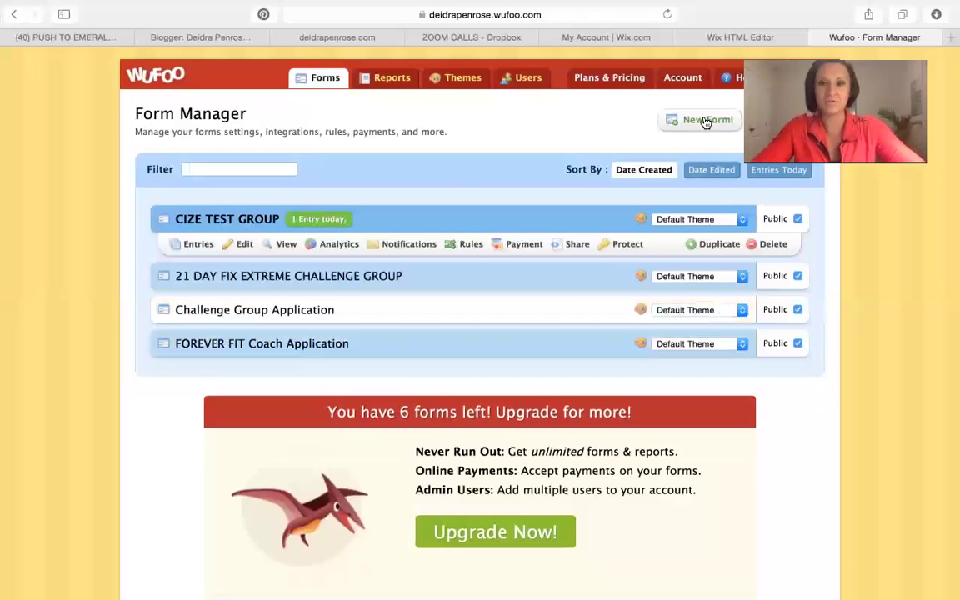
# - Create a new form named '21 DAY FIX CHALLENGE GROUP'
pyautogui.click(706, 122)
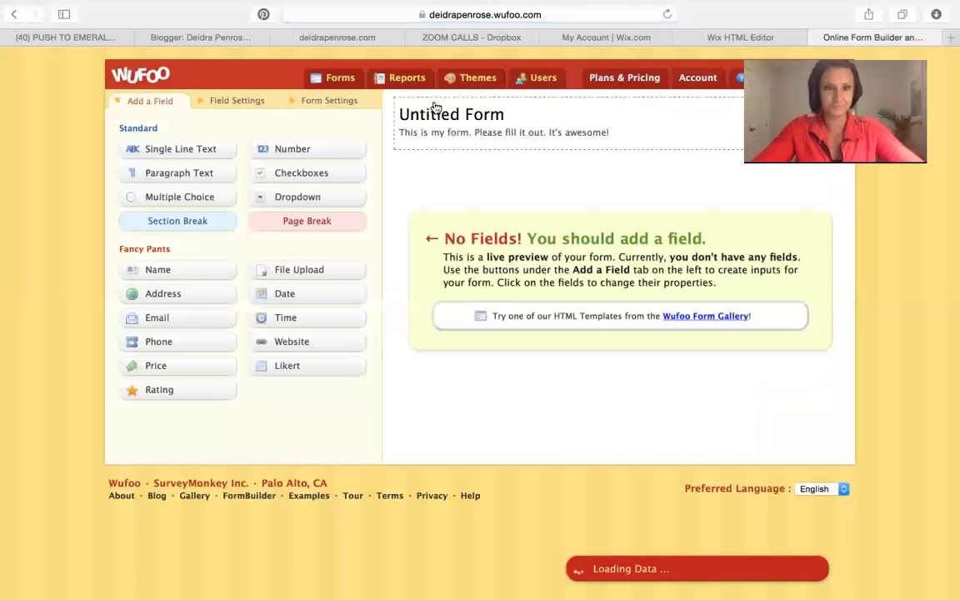
pyautogui.click(490, 120)
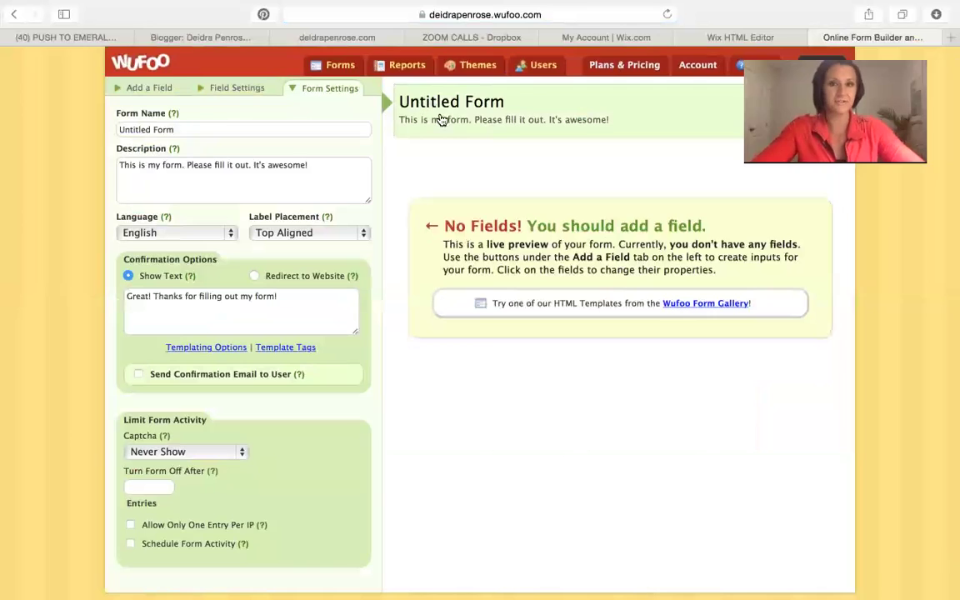
pyautogui.moveTo(179, 130); pyautogui.dragTo(54, 122)
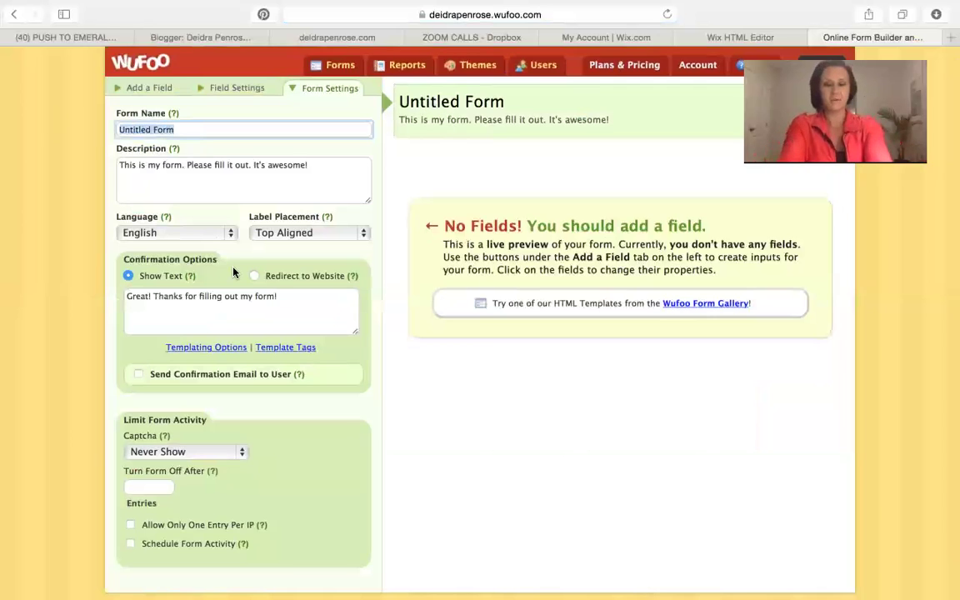
pyautogui.write('21 DA')
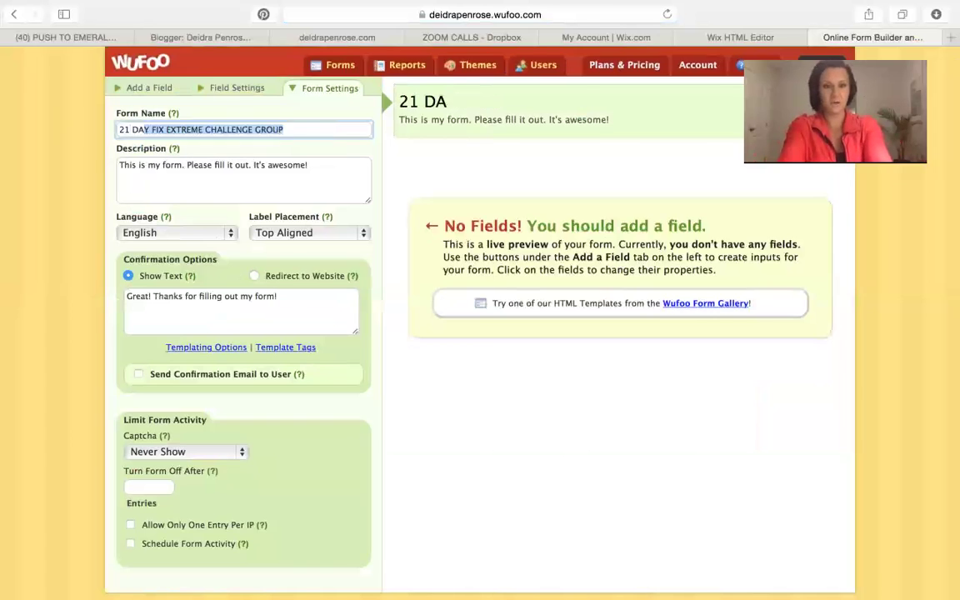
pyautogui.write('Y FIX ')
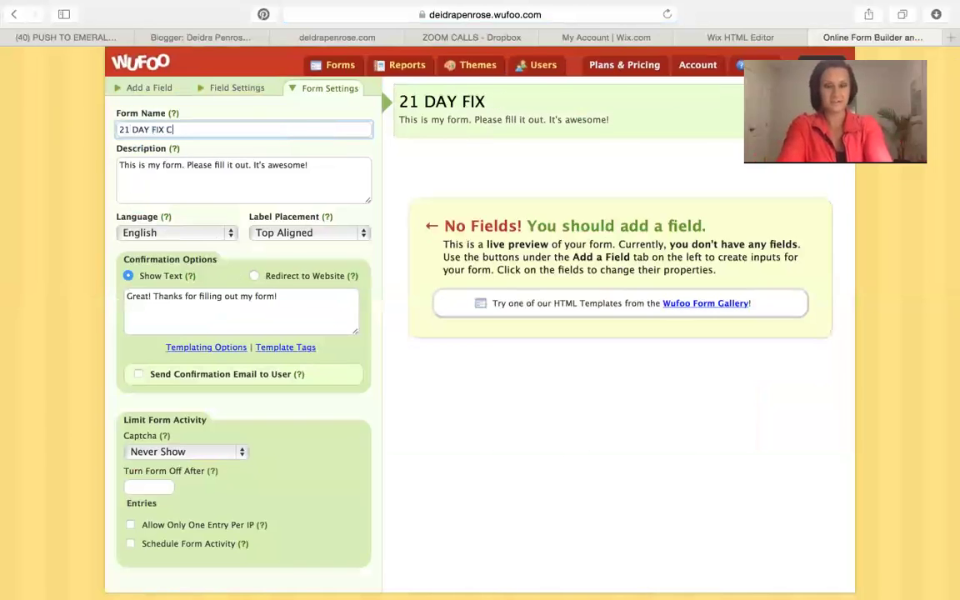
pyautogui.write('CHALLENGE GROU')
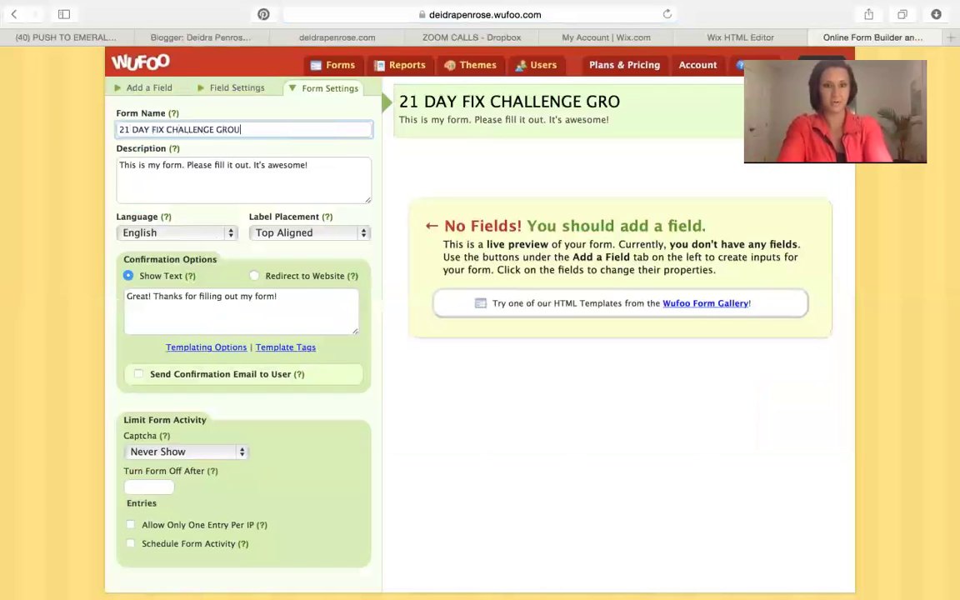
pyautogui.write('P')
# - Replace the default description with an invitation to apply for the next fitness challenge
pyautogui.click(323, 172)
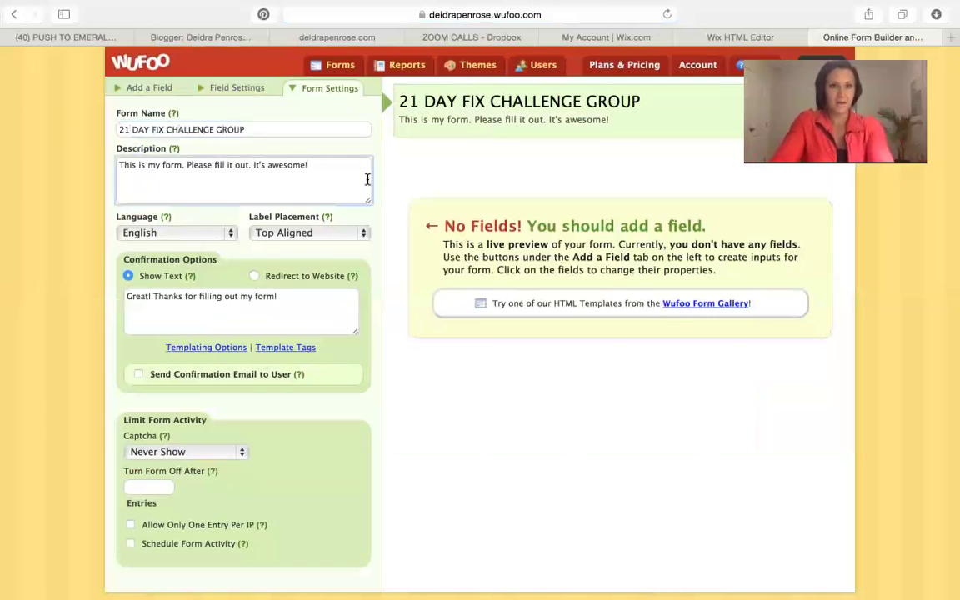
pyautogui.moveTo(350, 173); pyautogui.dragTo(163, 165)
pyautogui.click(218, 179)
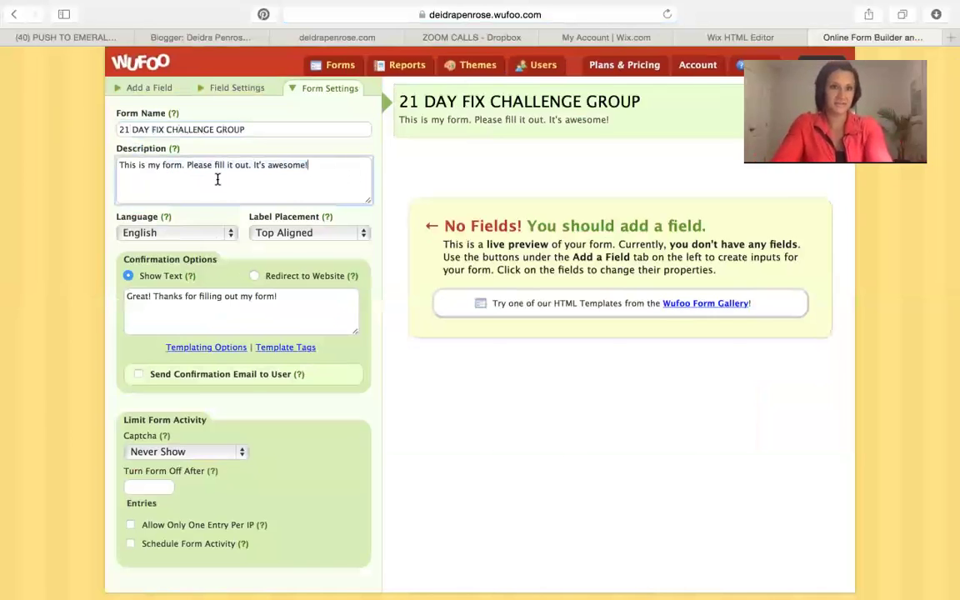
pyautogui.moveTo(301, 166); pyautogui.dragTo(150, 133)
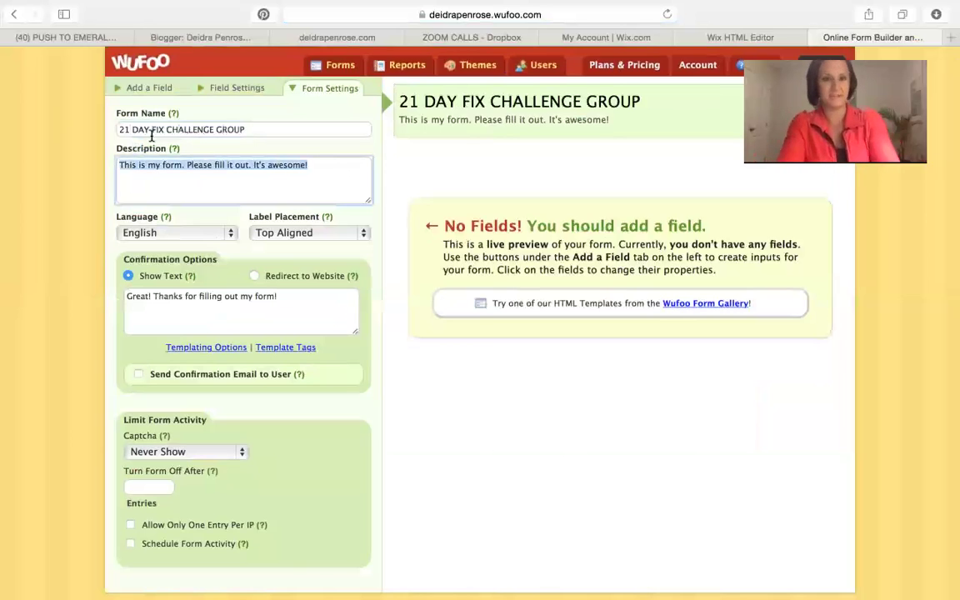
pyautogui.press('BackSpace')
pyautogui.write('If you are interested in joi')
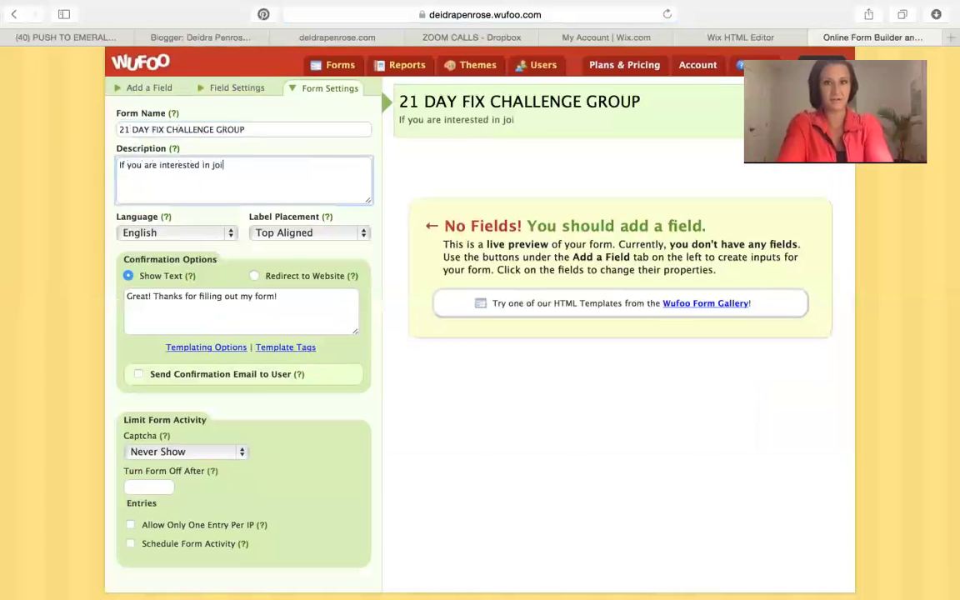
pyautogui.write('ning me on my next fitness challe')
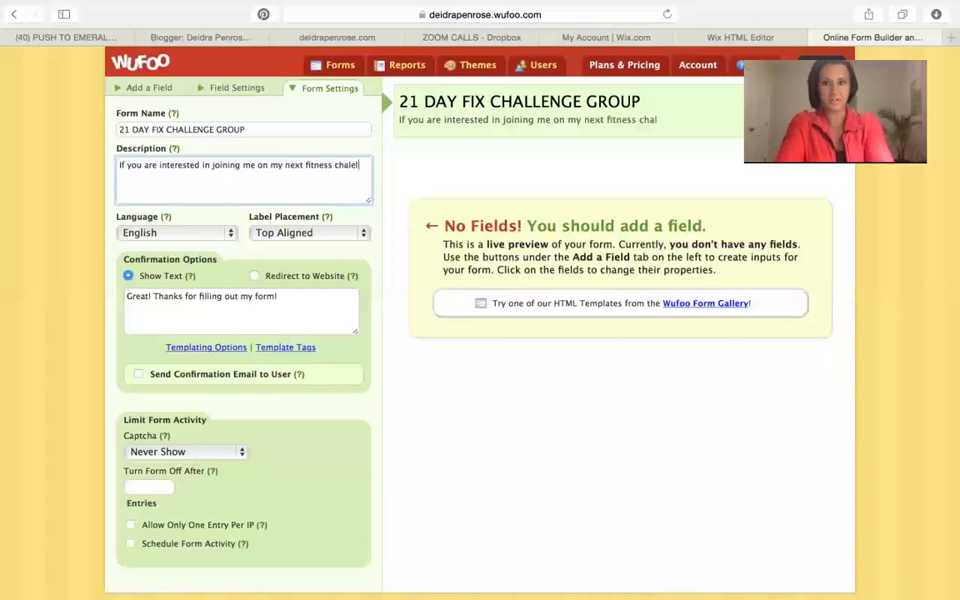
pyautogui.write('ng')
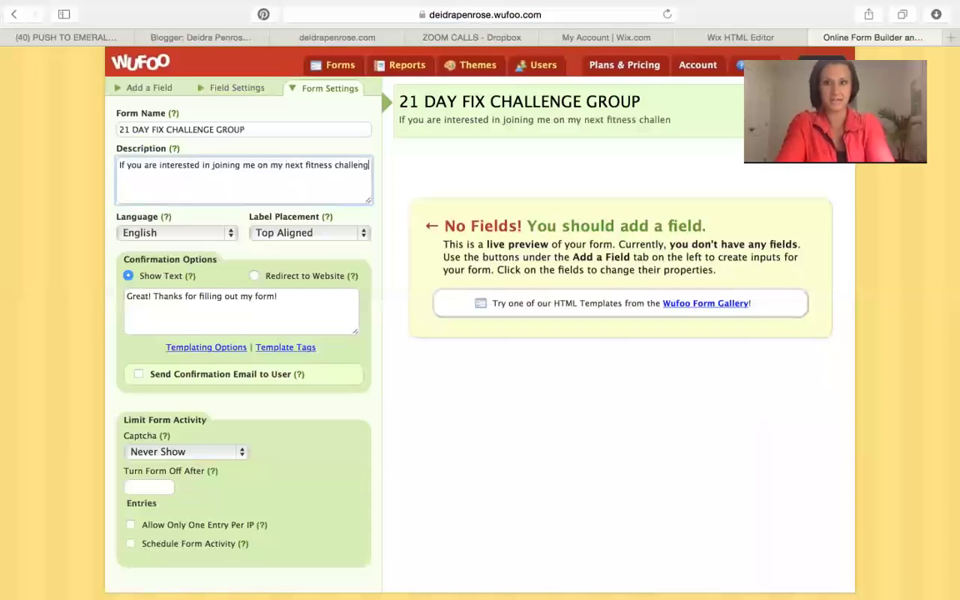
pyautogui.write('e, please ')
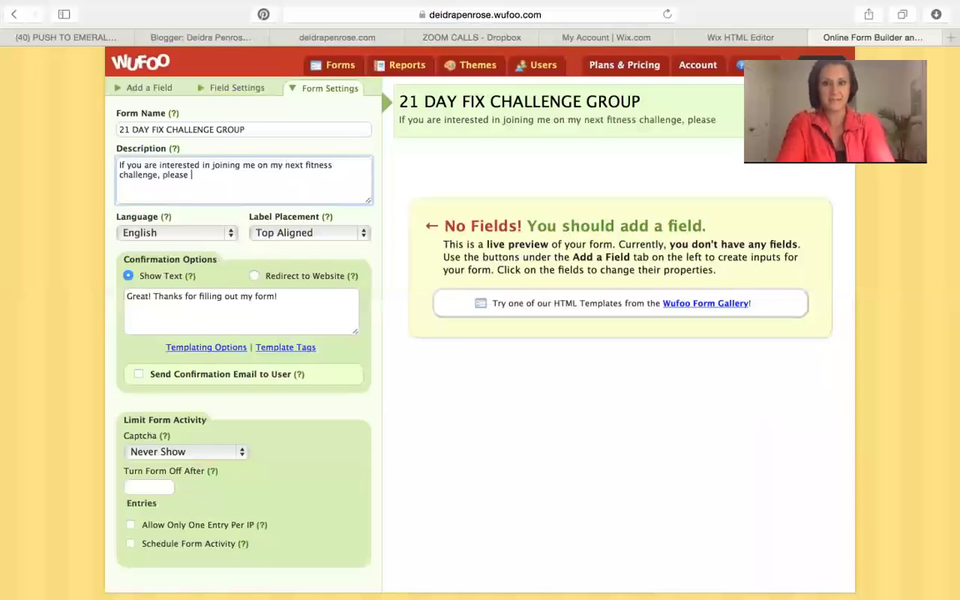
pyautogui.write('fill out the applica')
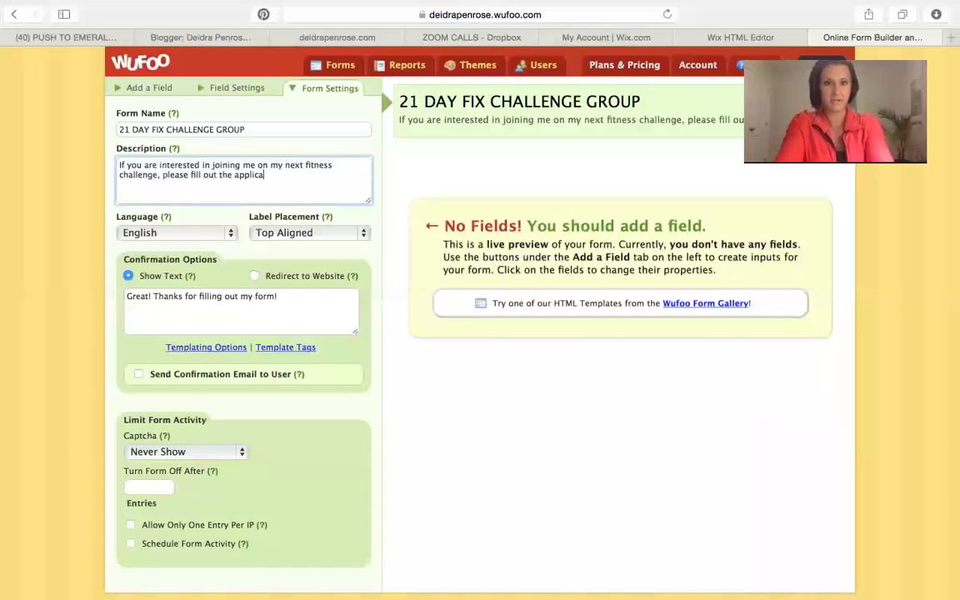
pyautogui.write('w and I will co')
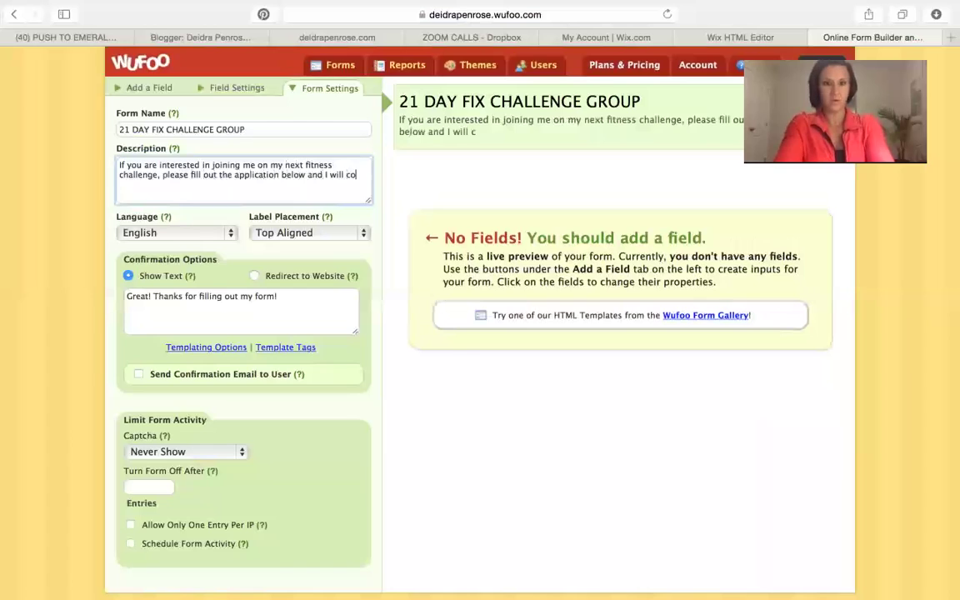
pyautogui.write('ntact you within 24 hours')
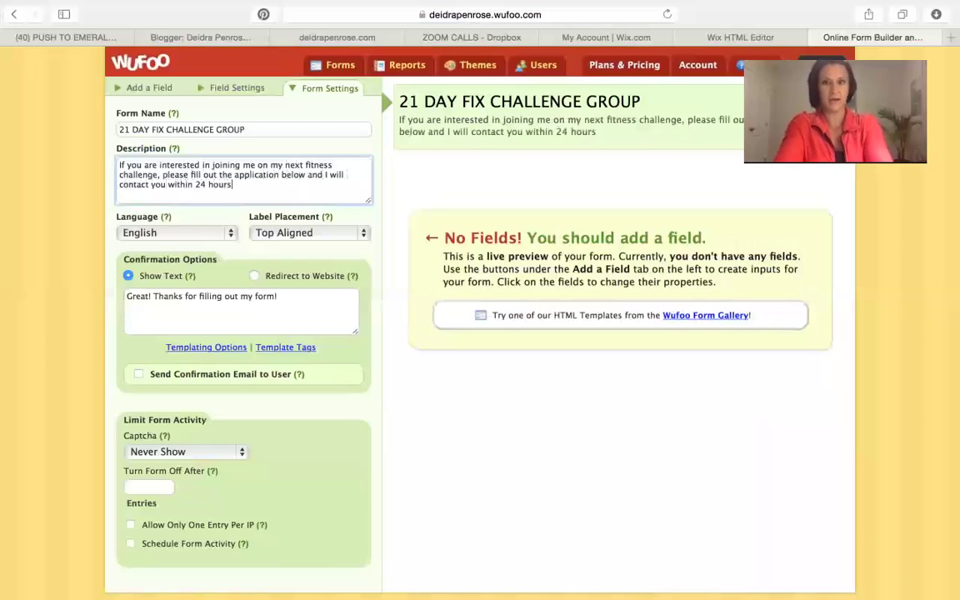
pyautogui.write('.')
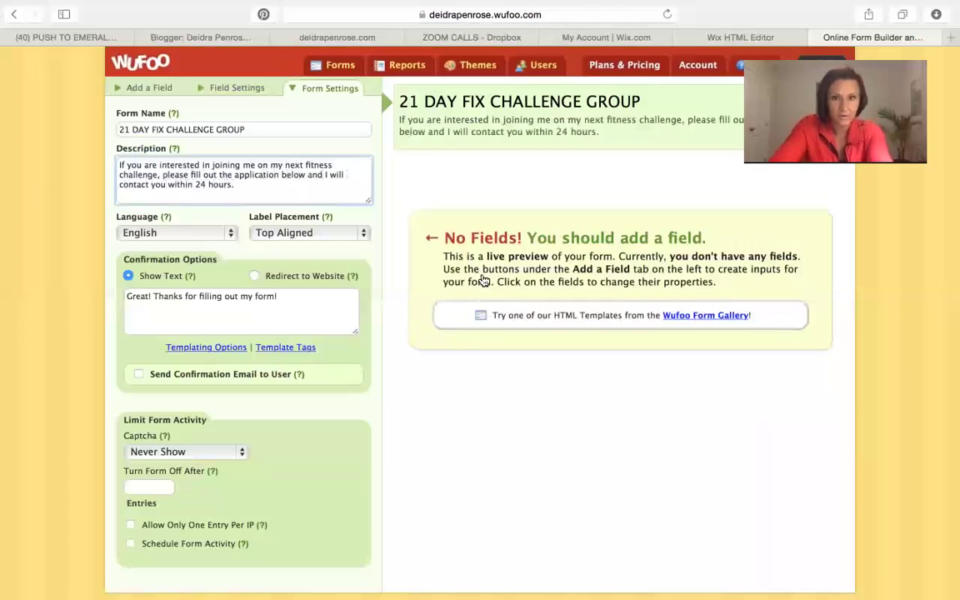
# - Add a single-line text field labelled 'Name' and mark it required
pyautogui.click(560, 241)
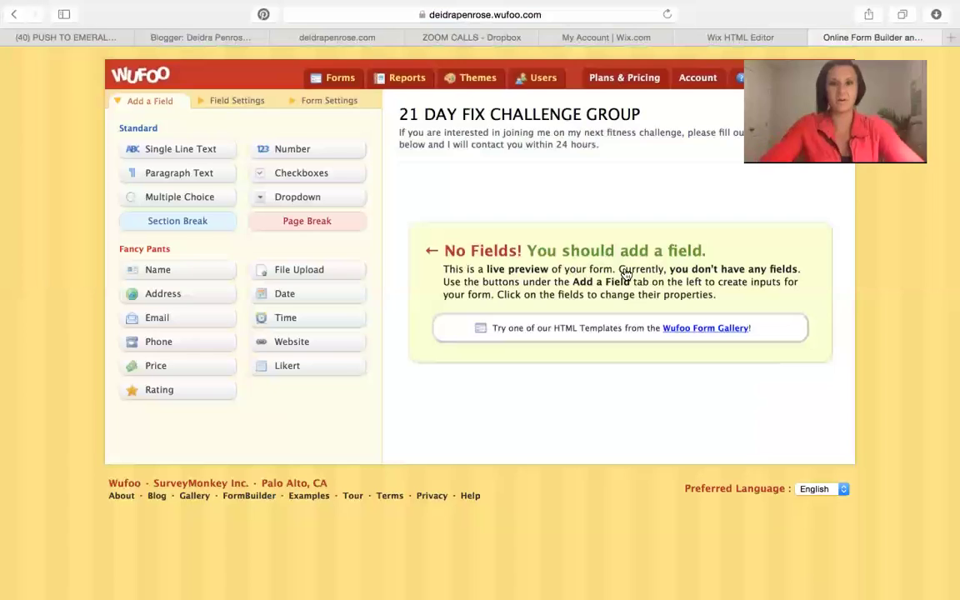
pyautogui.click(203, 150)
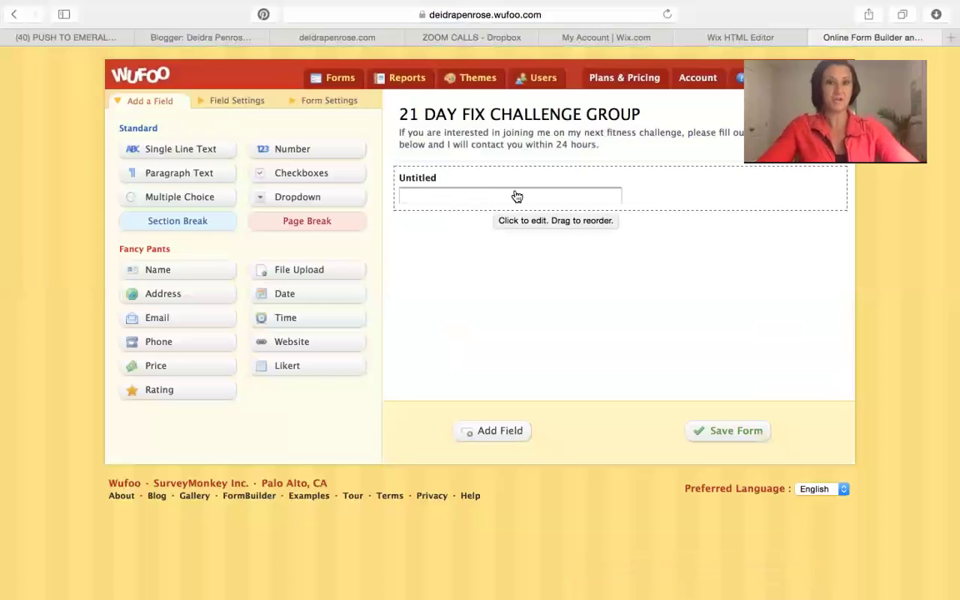
pyautogui.click(461, 183)
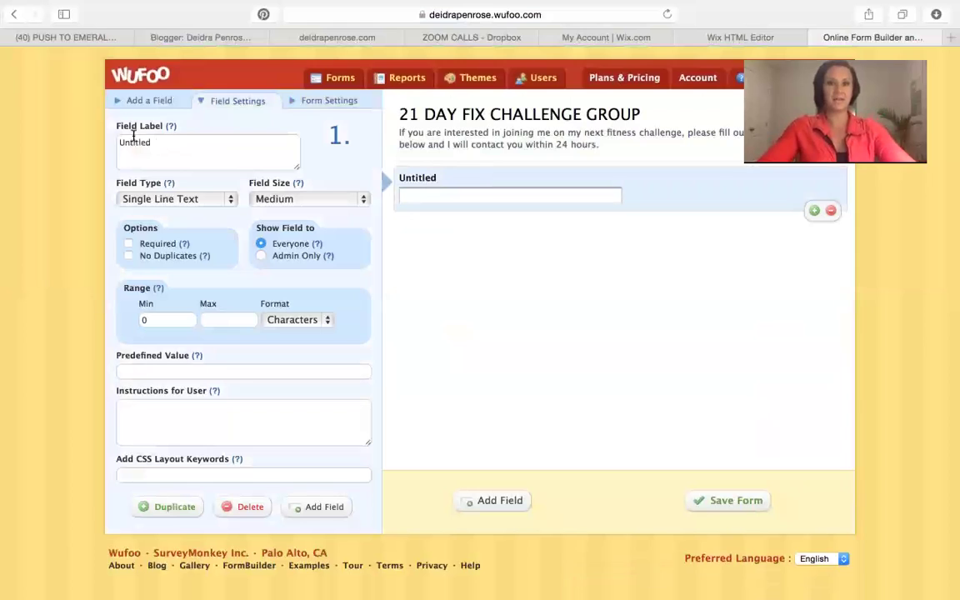
pyautogui.moveTo(157, 144); pyautogui.dragTo(76, 146)
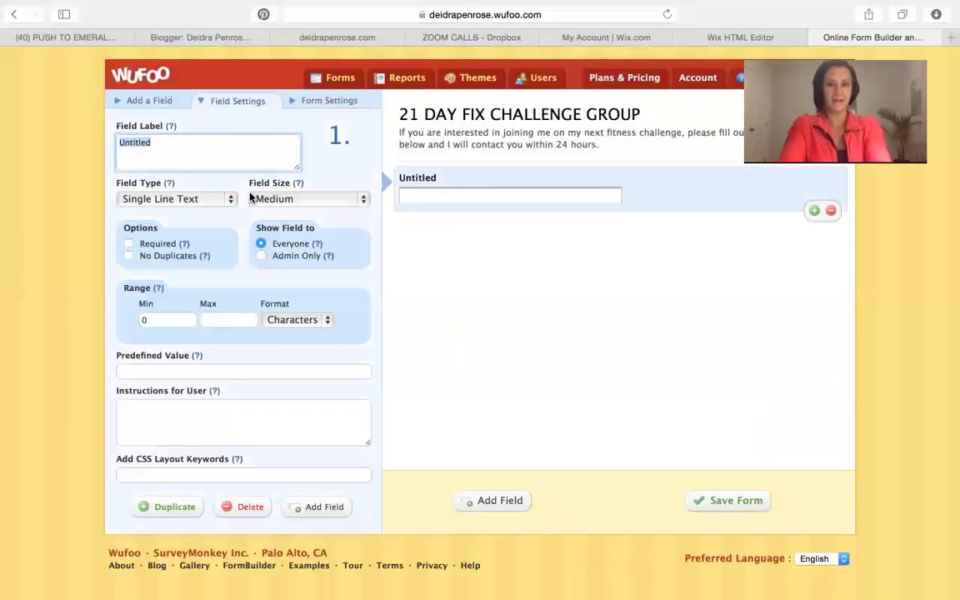
pyautogui.write('Name')
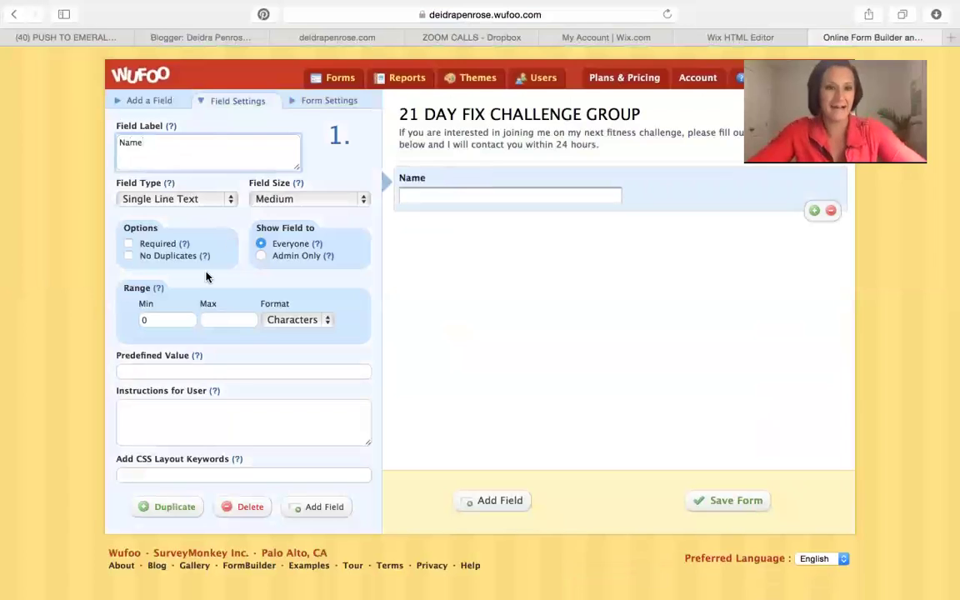
pyautogui.click(155, 248)
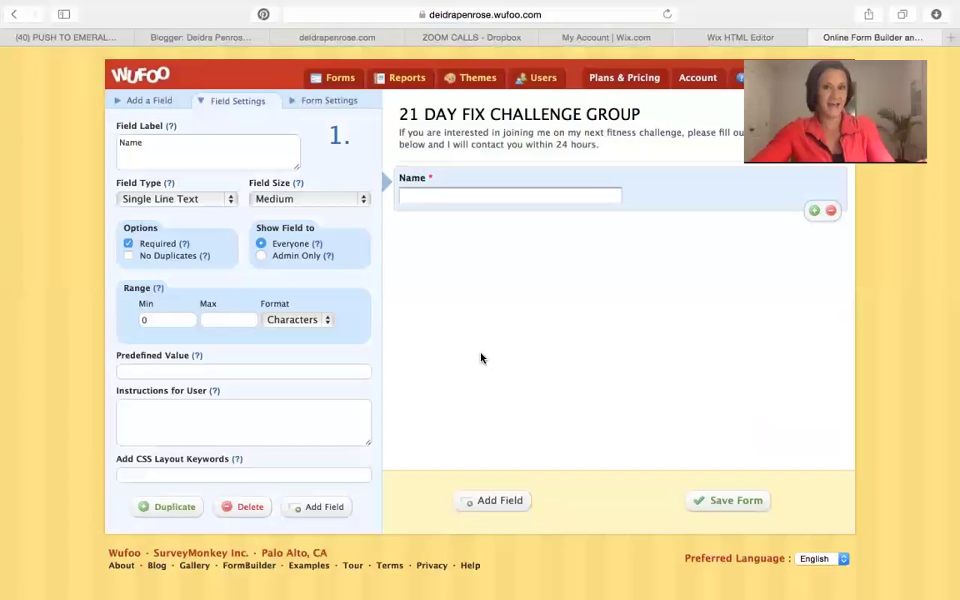
pyautogui.click(500, 501)
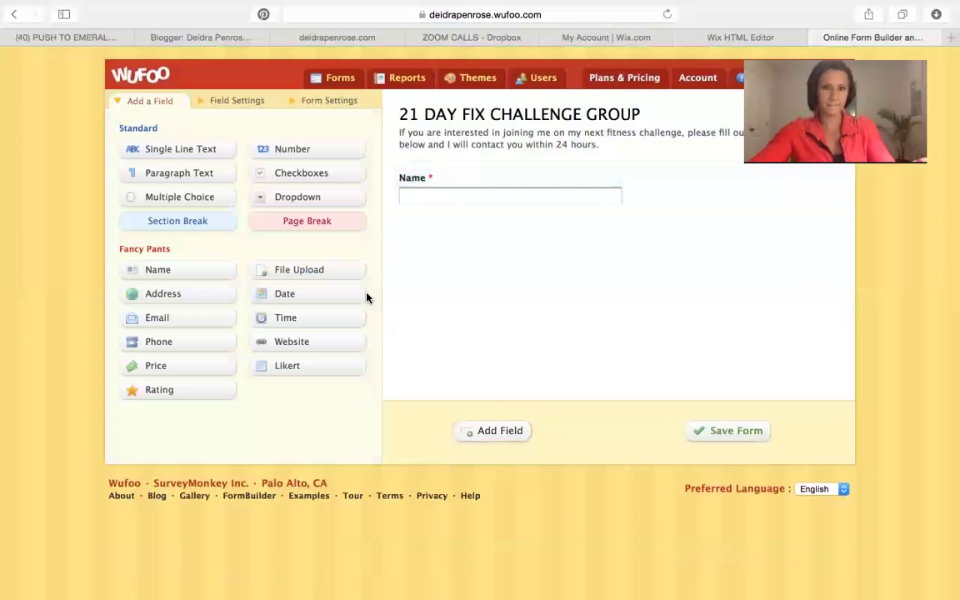
# - Add a required single-line text field labelled 'Email/Phone Number' below Name
pyautogui.click(206, 151)
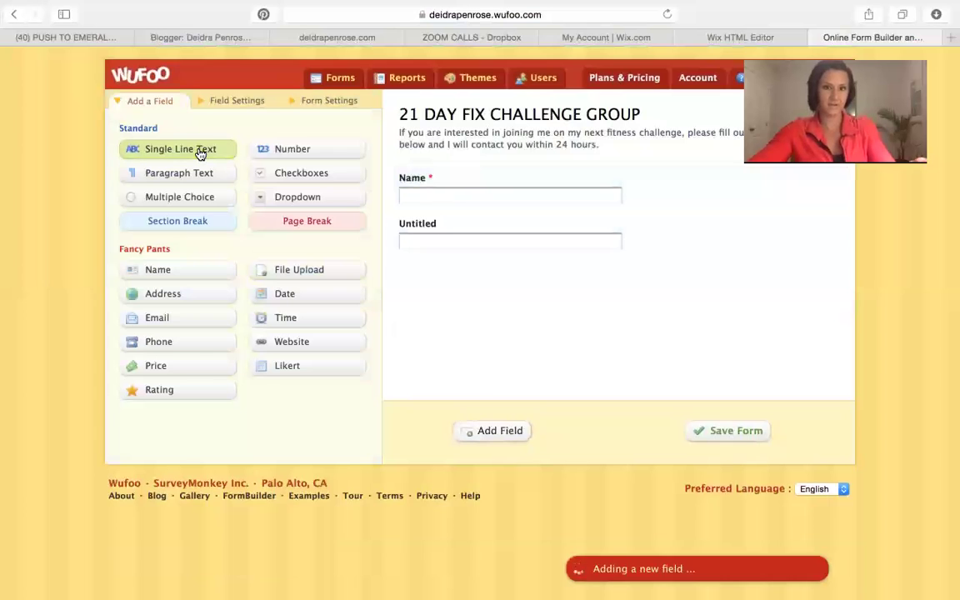
pyautogui.click(428, 231)
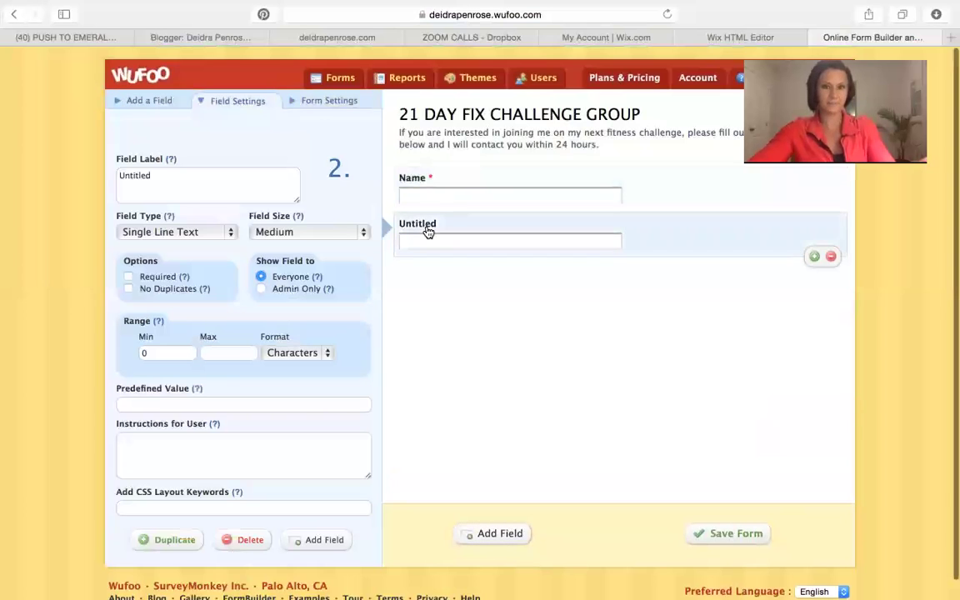
pyautogui.click(156, 189)
pyautogui.moveTo(169, 171); pyautogui.dragTo(73, 159)
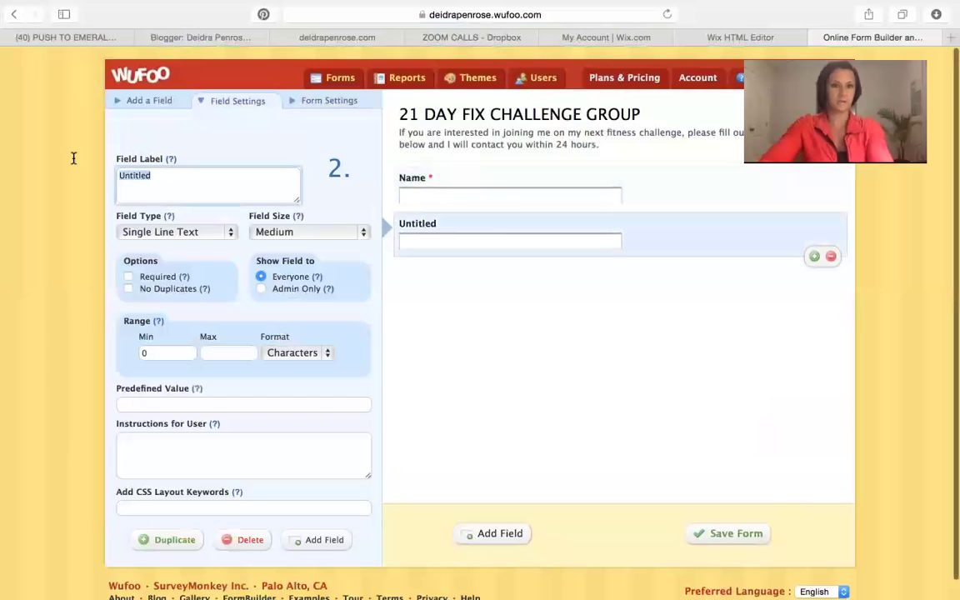
pyautogui.write('EMail/Phone')
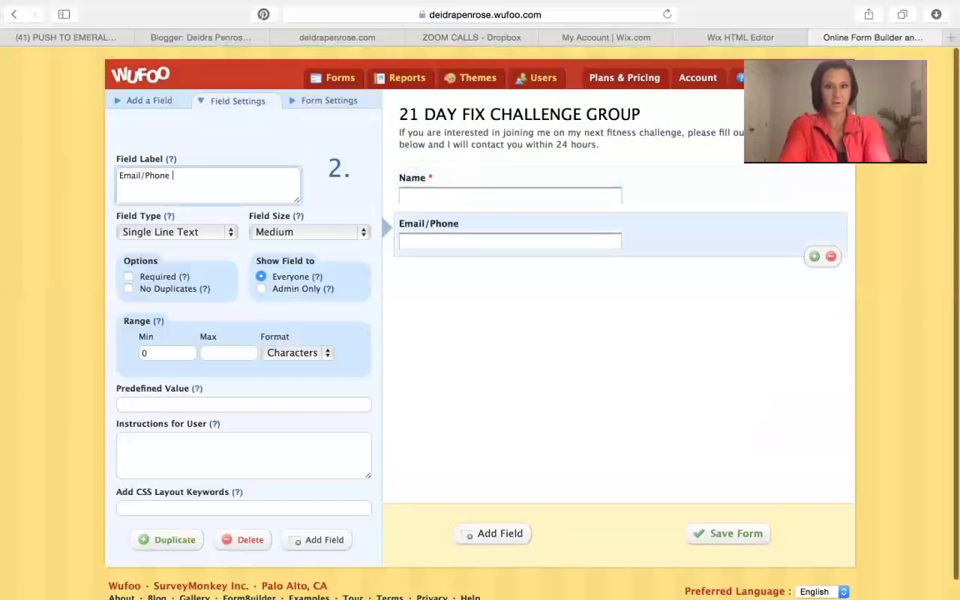
pyautogui.write('mber')
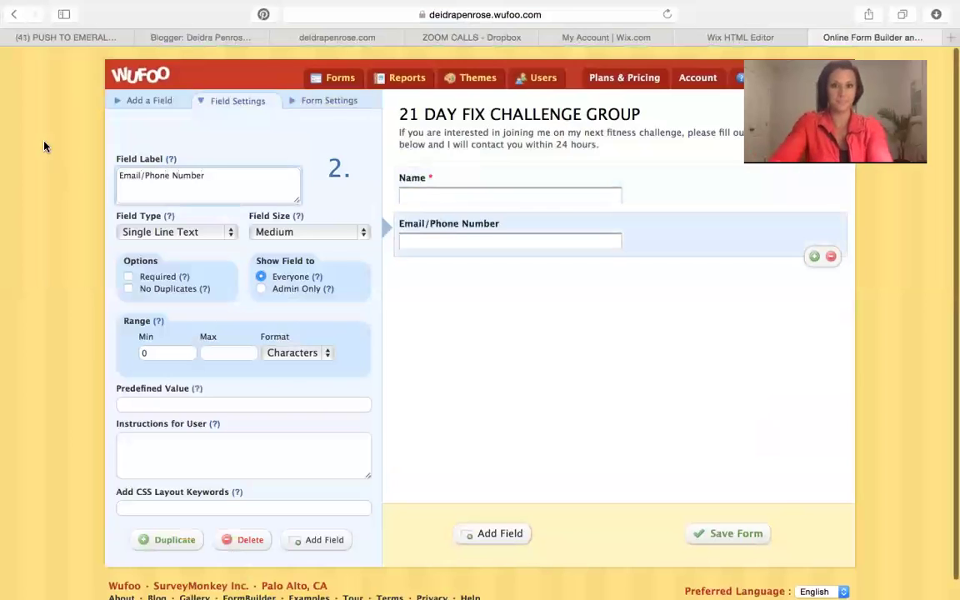
pyautogui.click(128, 276)
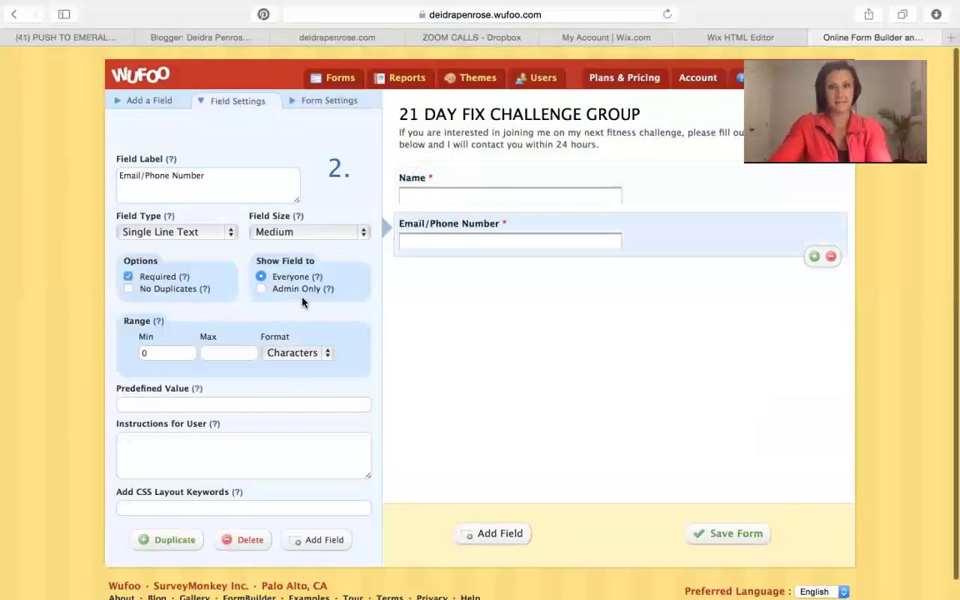
pyautogui.click(499, 534)
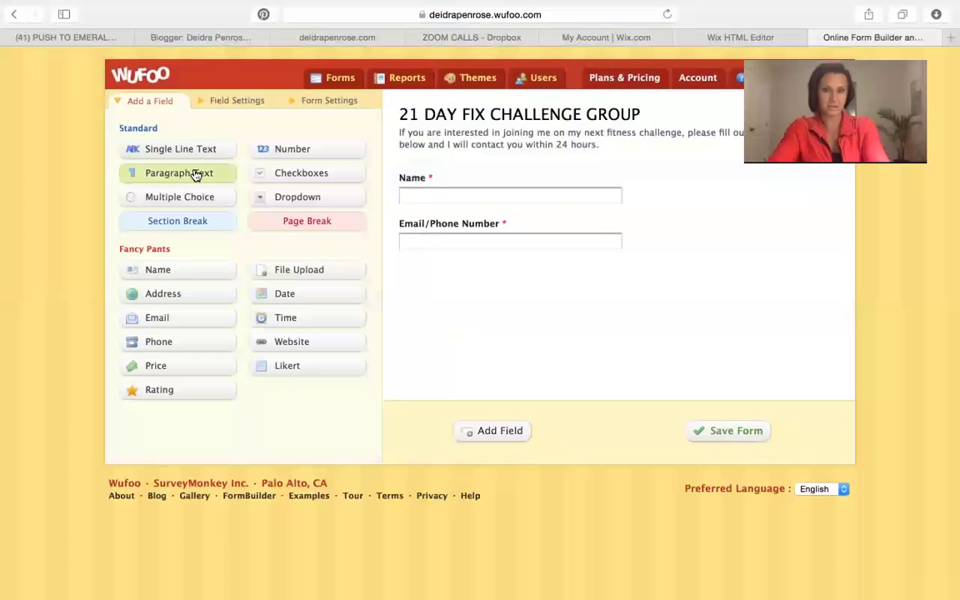
# - Add a required paragraph field asking what has you interested in joining the fitness challenge
pyautogui.click(195, 173)
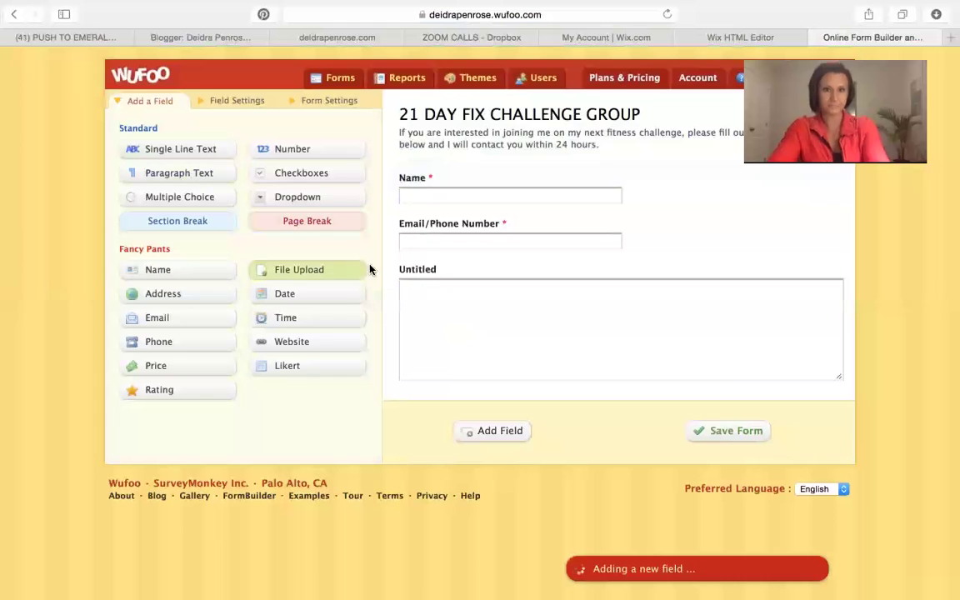
pyautogui.click(423, 276)
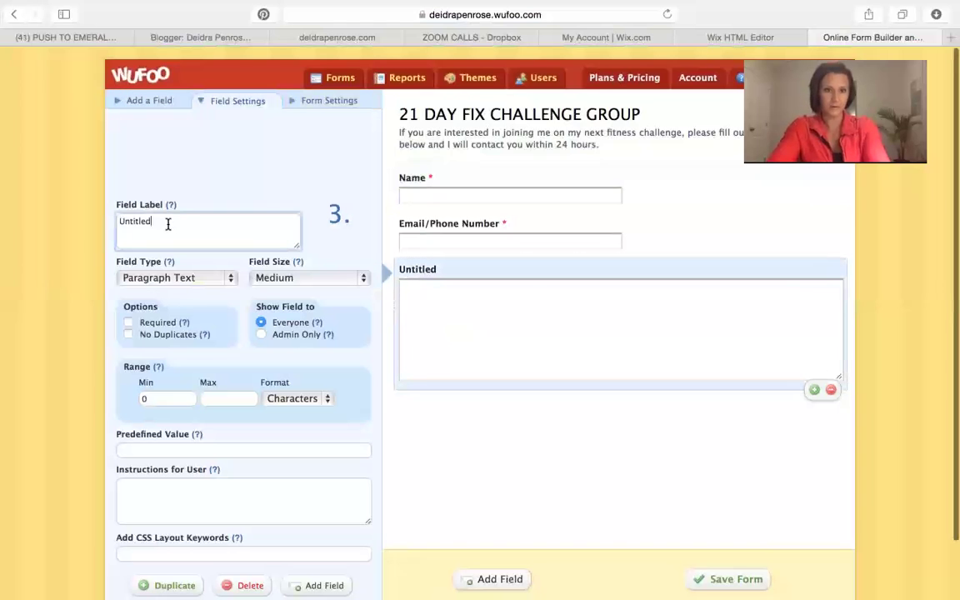
pyautogui.moveTo(167, 223); pyautogui.dragTo(80, 223)
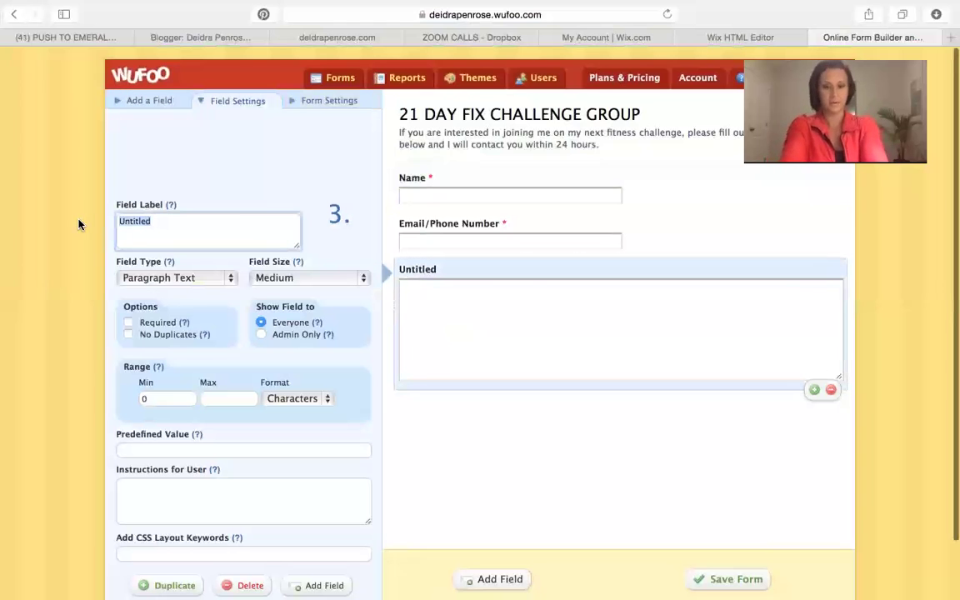
pyautogui.write('What had ')
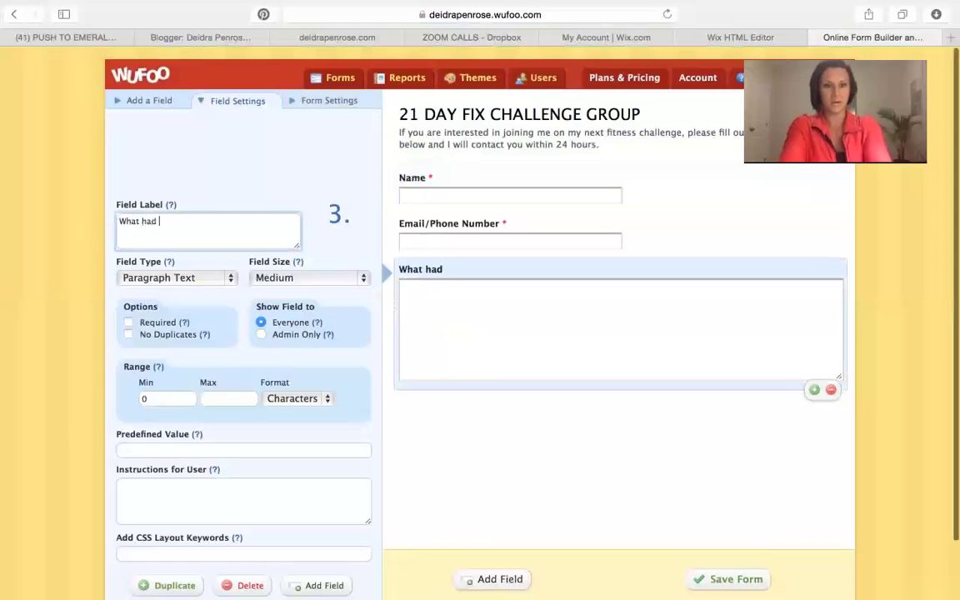
pyautogui.press('BackSpace')
pyautogui.press('BackSpace')
pyautogui.write('s you interested in j')
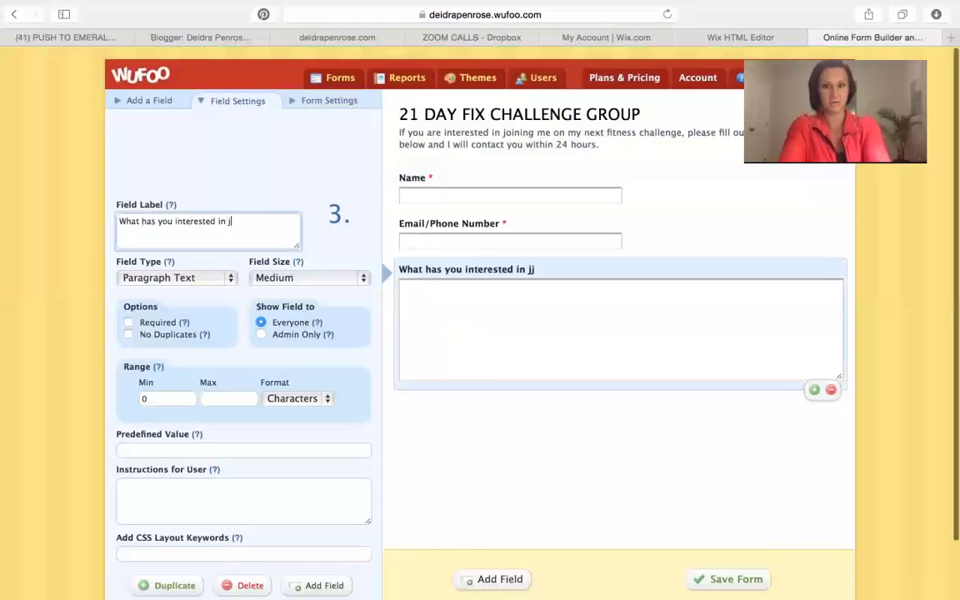
pyautogui.write('oining myfitne')
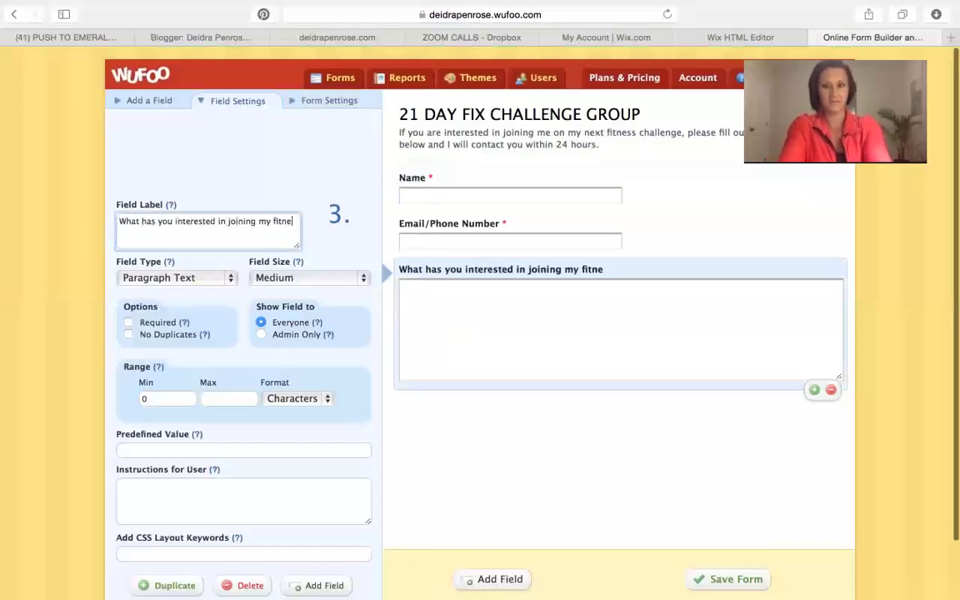
pyautogui.write('ss chaleng')
pyautogui.press('BackSpace')
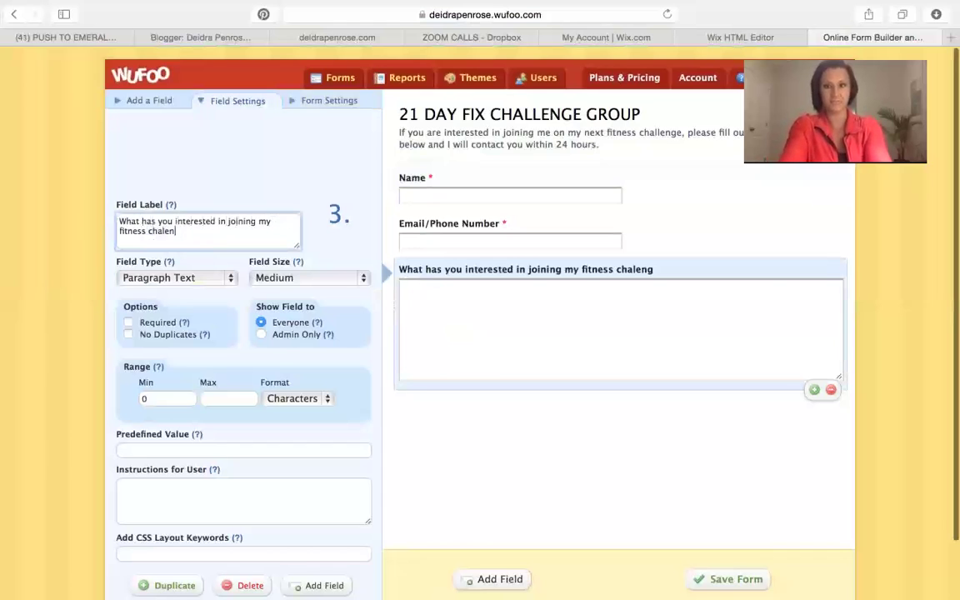
pyautogui.write('lenge?')
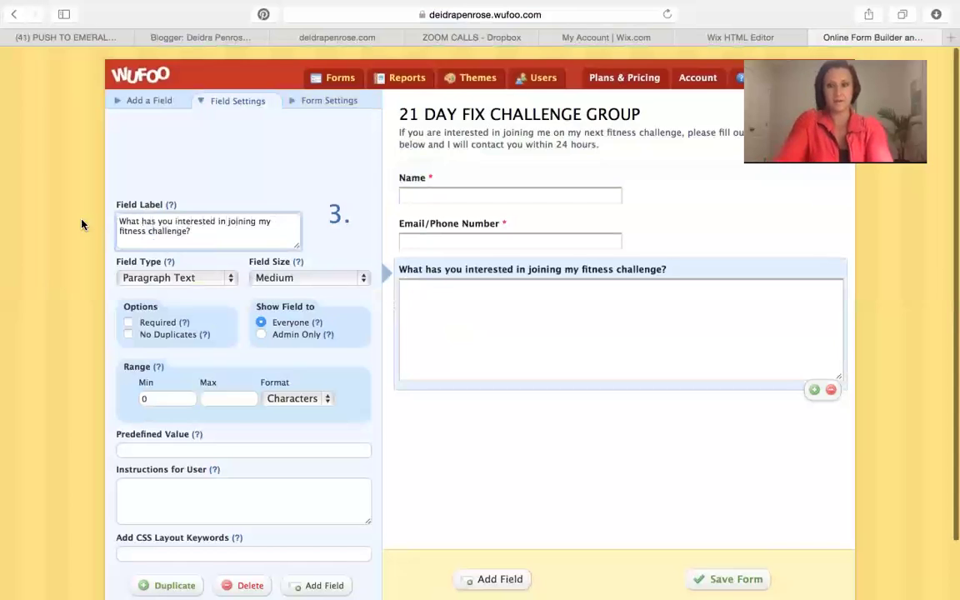
pyautogui.click(164, 324)
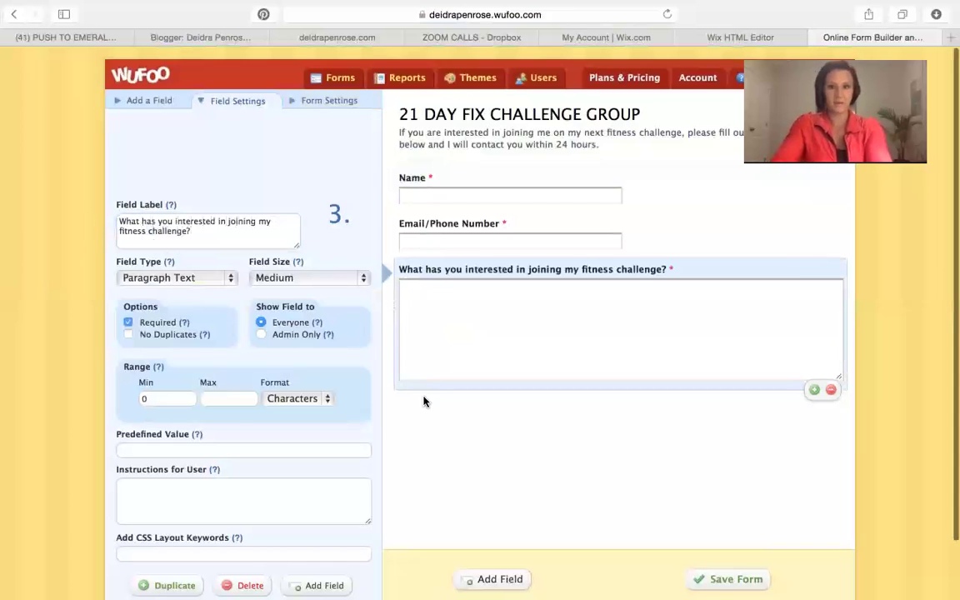
# - Add a required paragraph field labelled 'What are your health and fitness goals?'
pyautogui.click(494, 578)
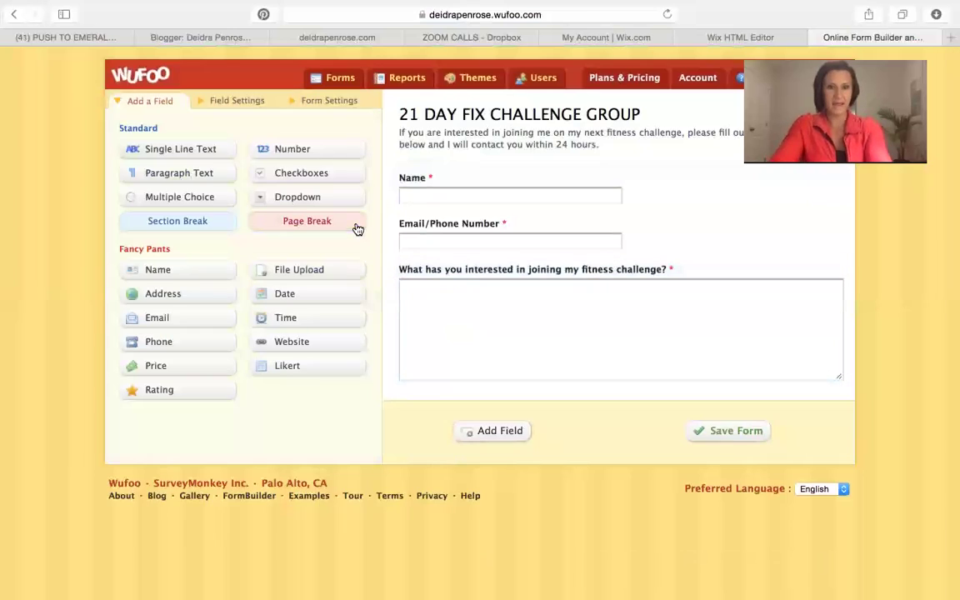
pyautogui.click(186, 175)
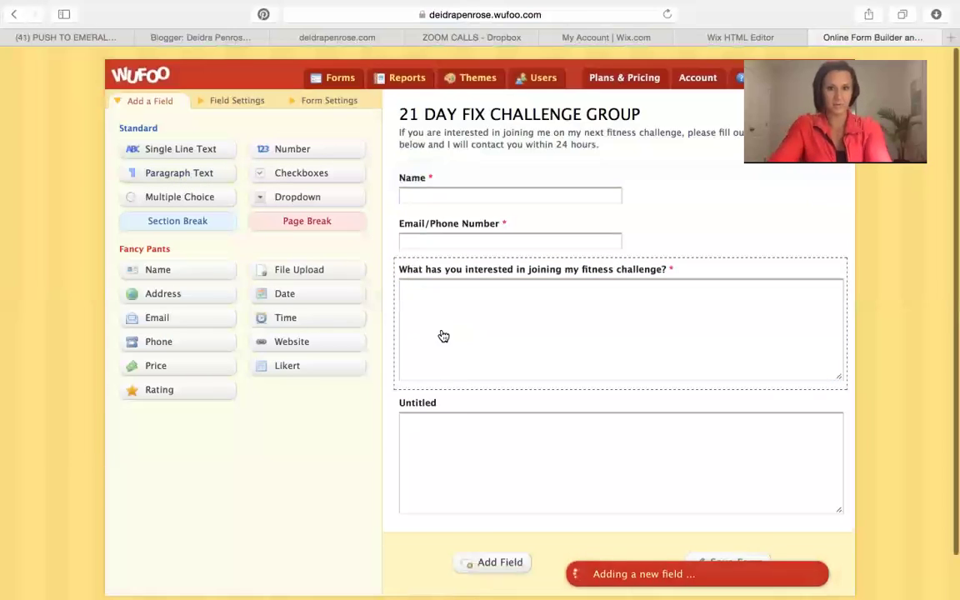
pyautogui.click(446, 415)
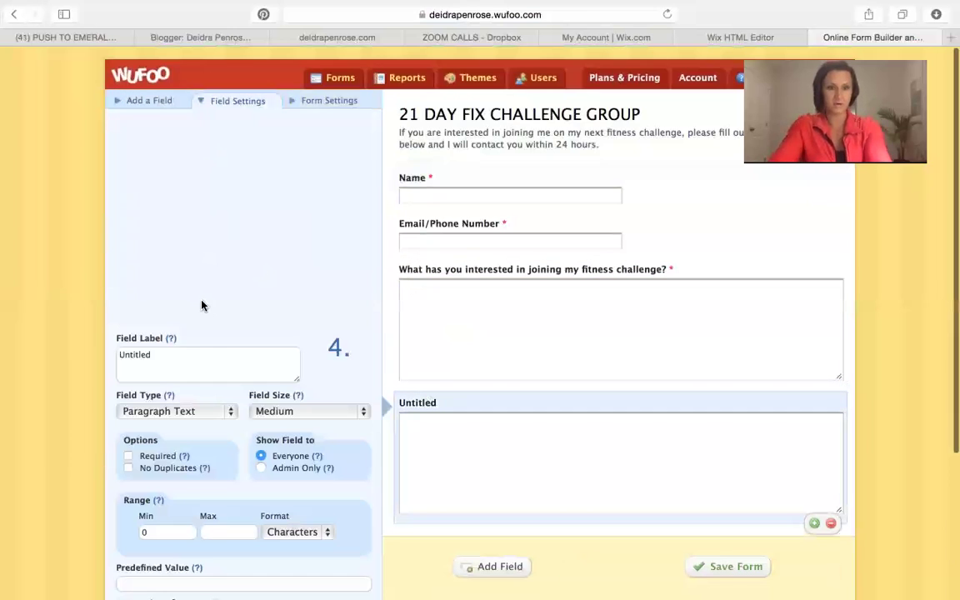
pyautogui.doubleClick(192, 358)
pyautogui.write('Wha')
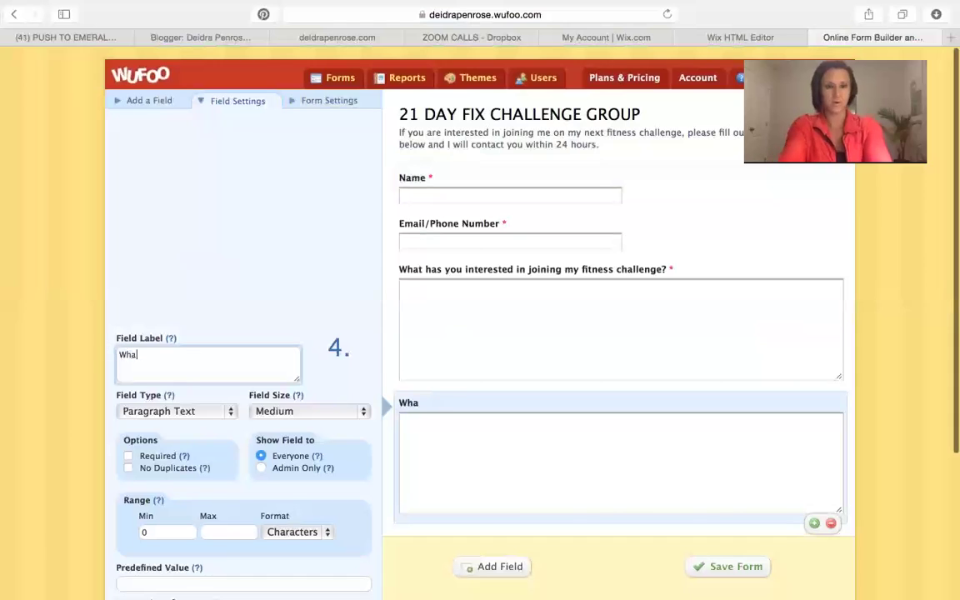
pyautogui.write('t are your health and f')
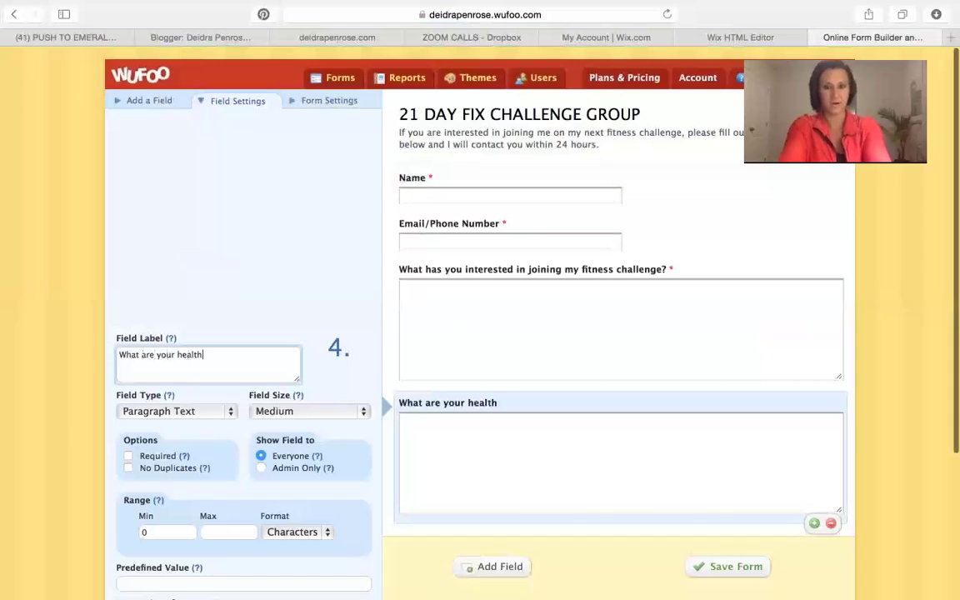
pyautogui.write('itnes')
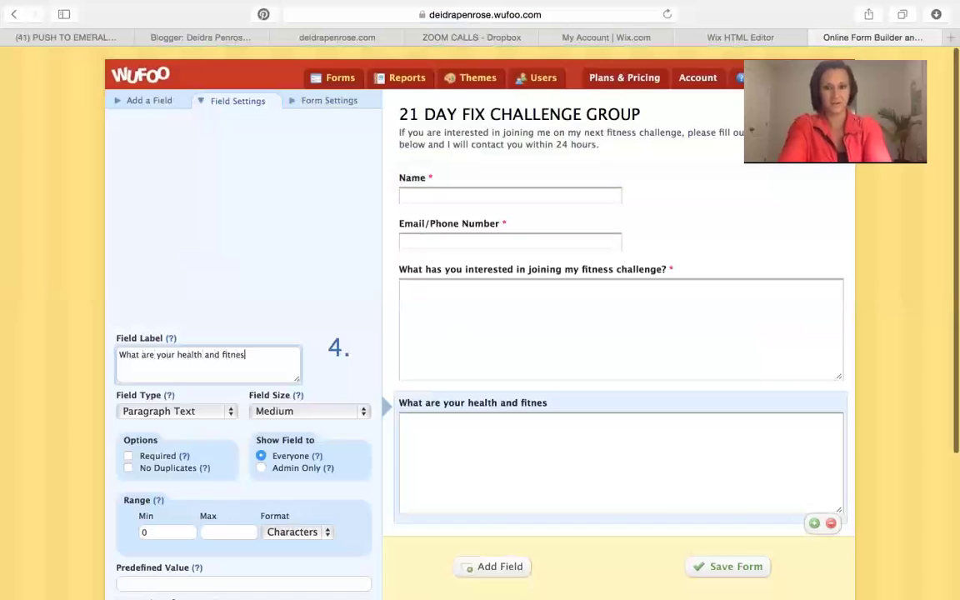
pyautogui.write('s goals')
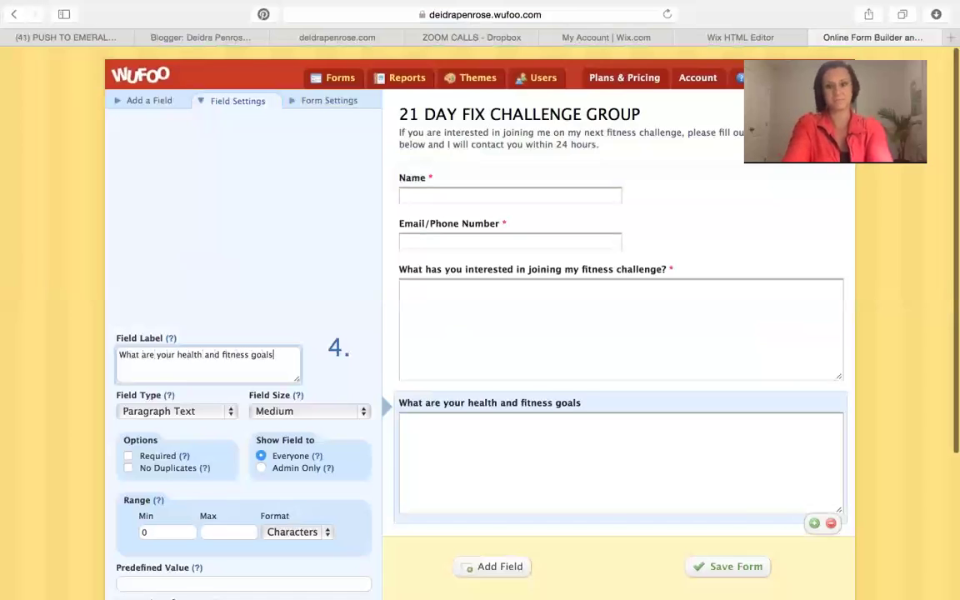
pyautogui.write('?')
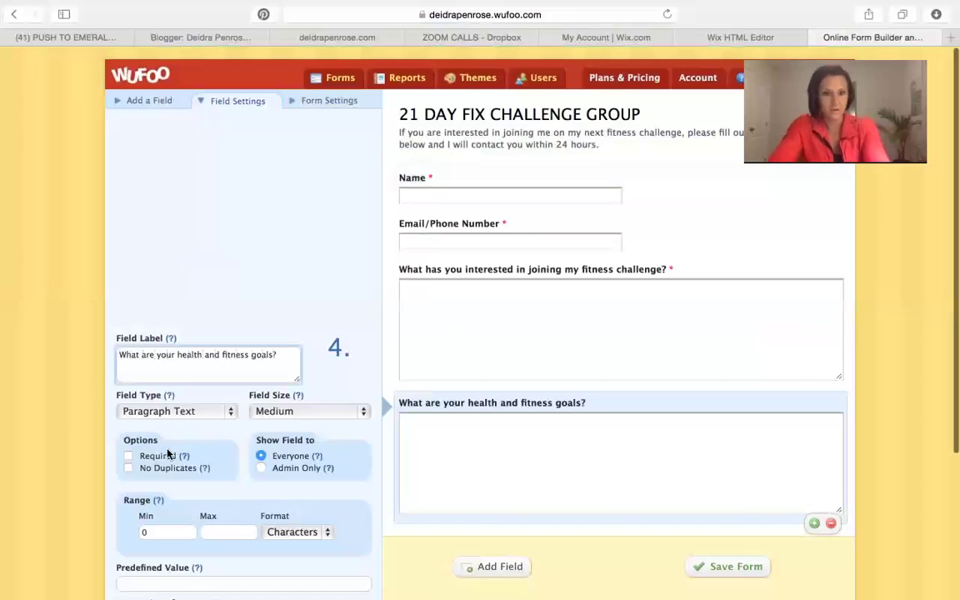
pyautogui.click(127, 456)
pyautogui.scroll(-2, 505, 442)
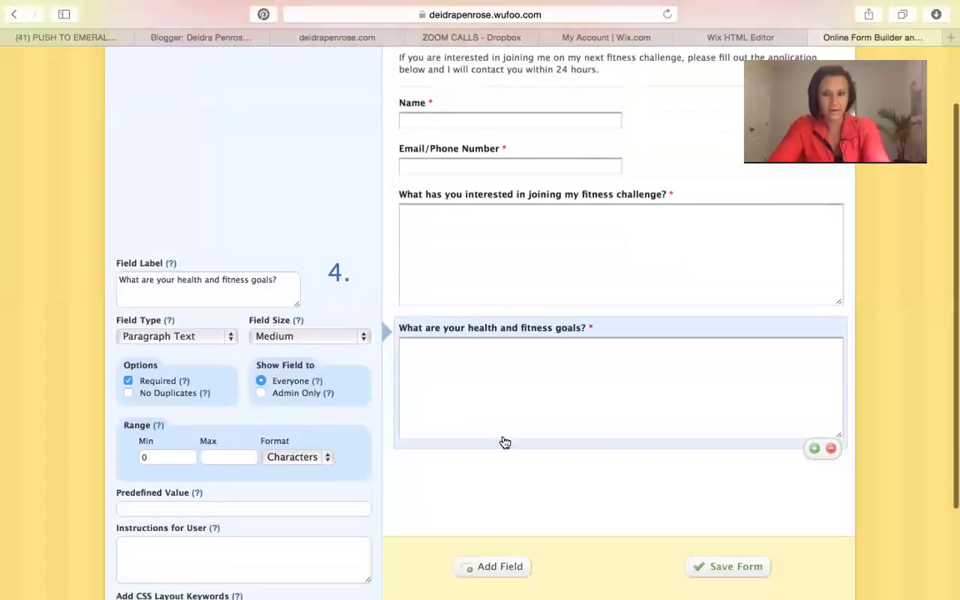
pyautogui.click(489, 568)
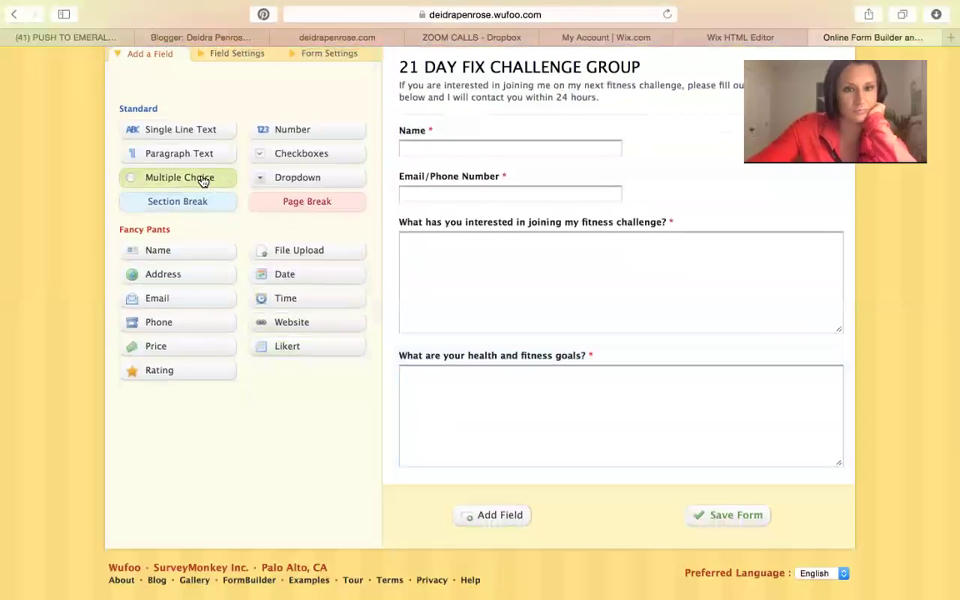
# - Add a checkbox field and relabel it 'Your experience with Beachbody'
pyautogui.click(278, 155)
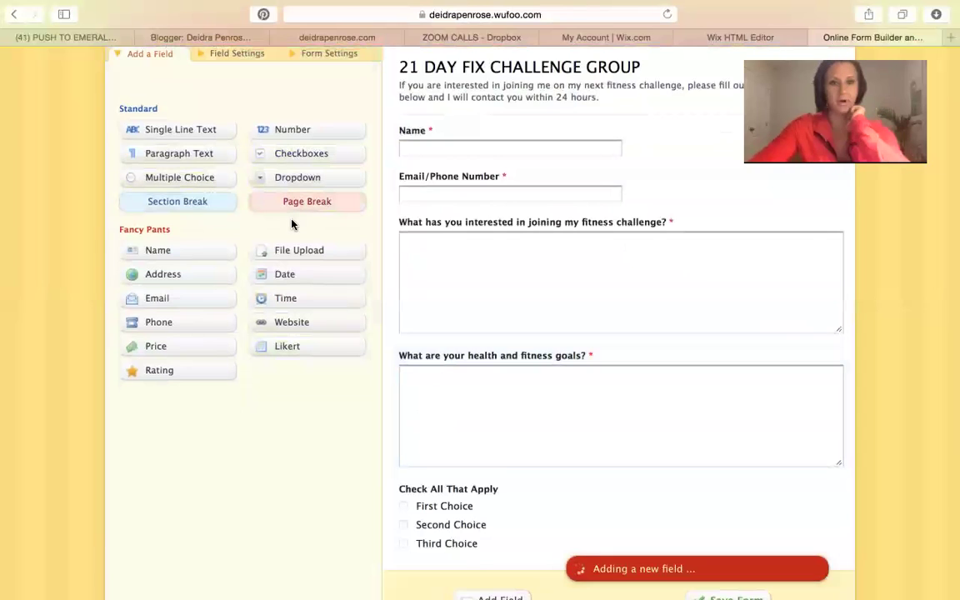
pyautogui.click(449, 496)
pyautogui.scroll(-3, 225, 424)
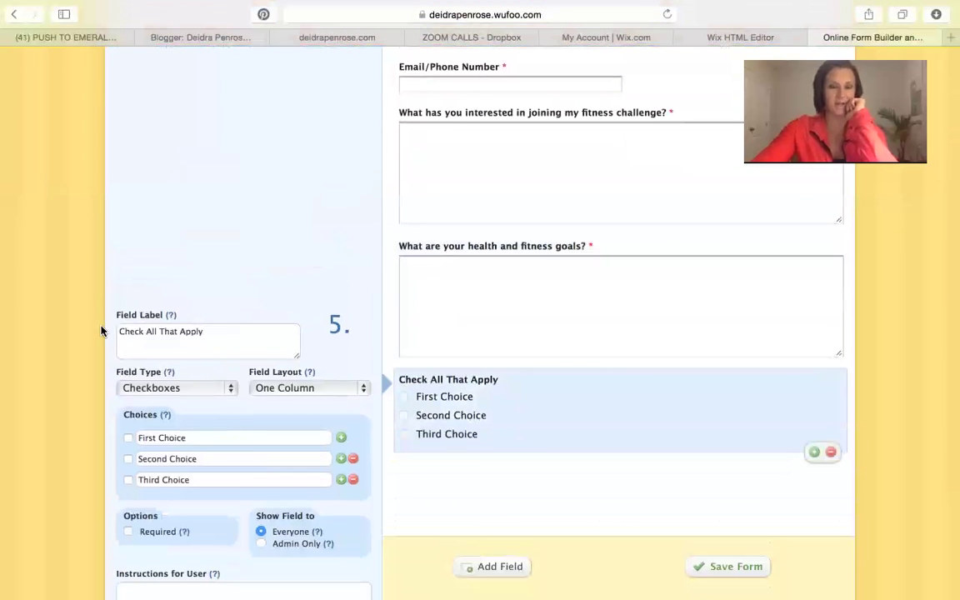
pyautogui.click(216, 335)
pyautogui.moveTo(216, 335); pyautogui.dragTo(68, 333)
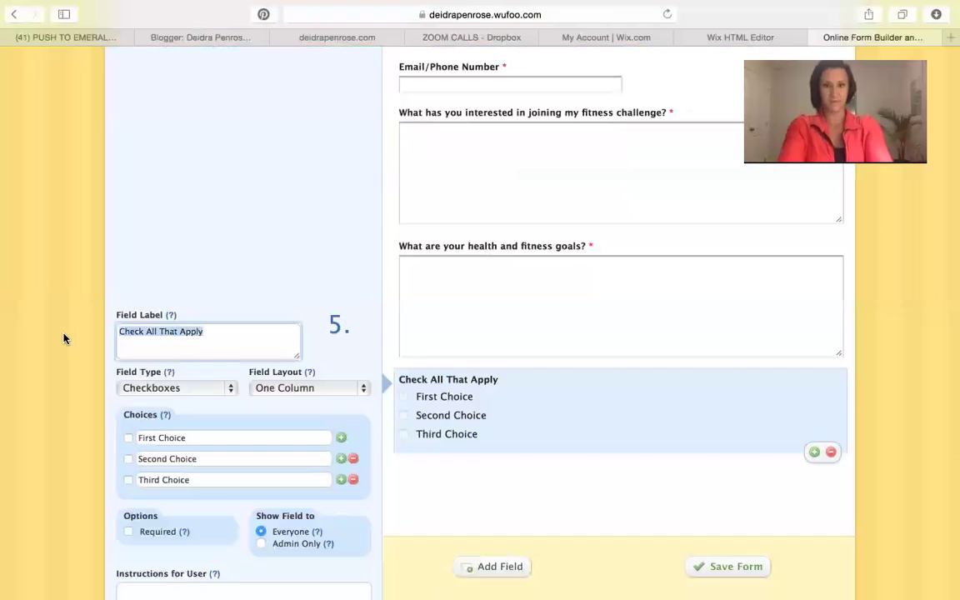
pyautogui.write('Your e')
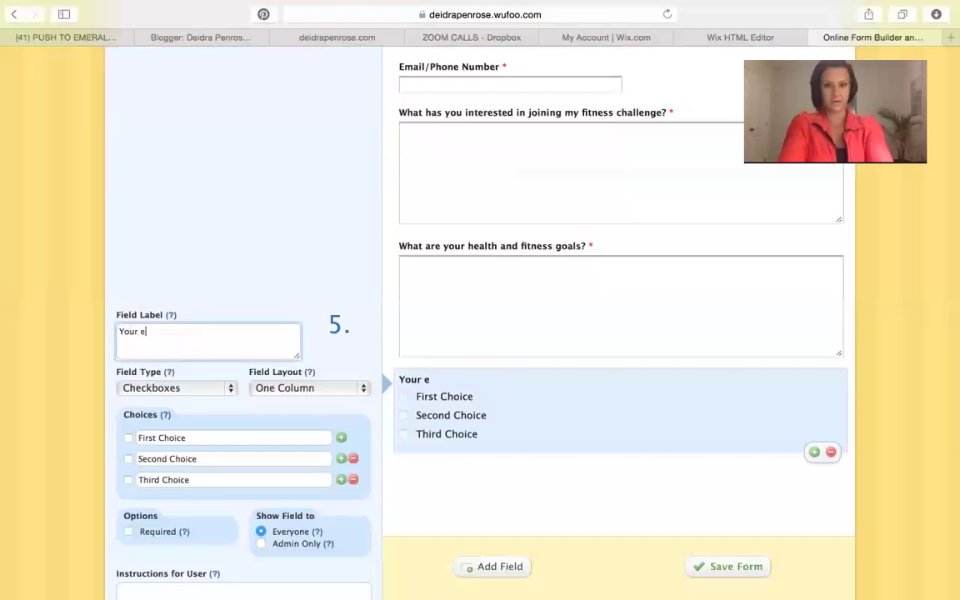
pyautogui.write('xper')
pyautogui.press('BackSpace')
pyautogui.write('e with ')
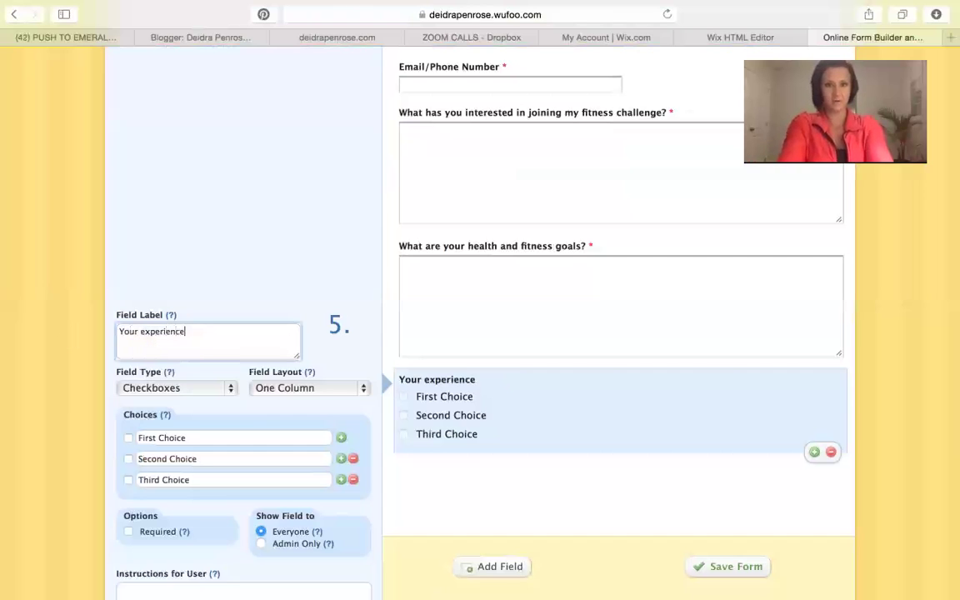
pyautogui.write('Beachbody')
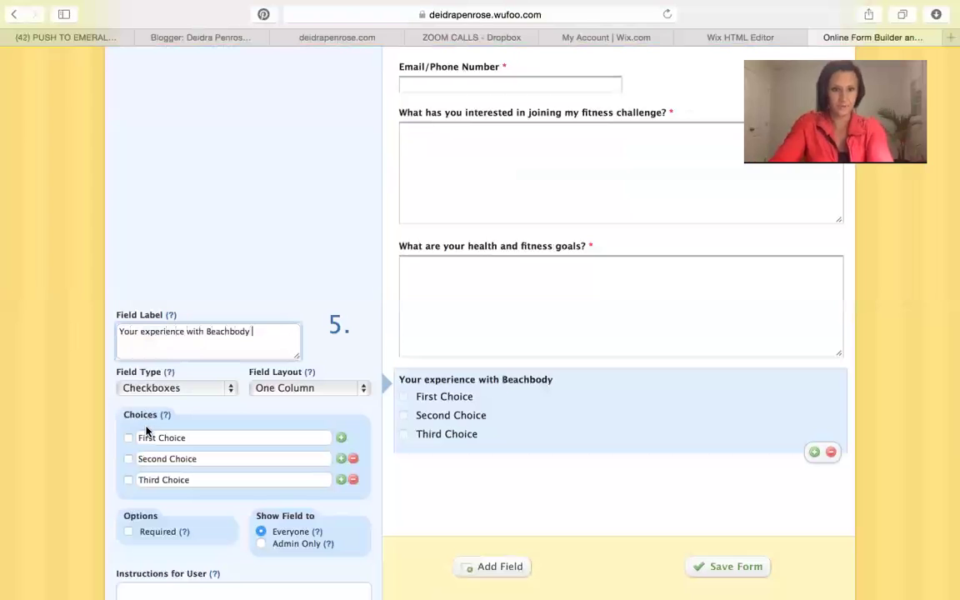
# - Replace the three default choices with: never used either, Beachbody programs but not Shakeology, and both
pyautogui.scroll(-1, 201, 428)
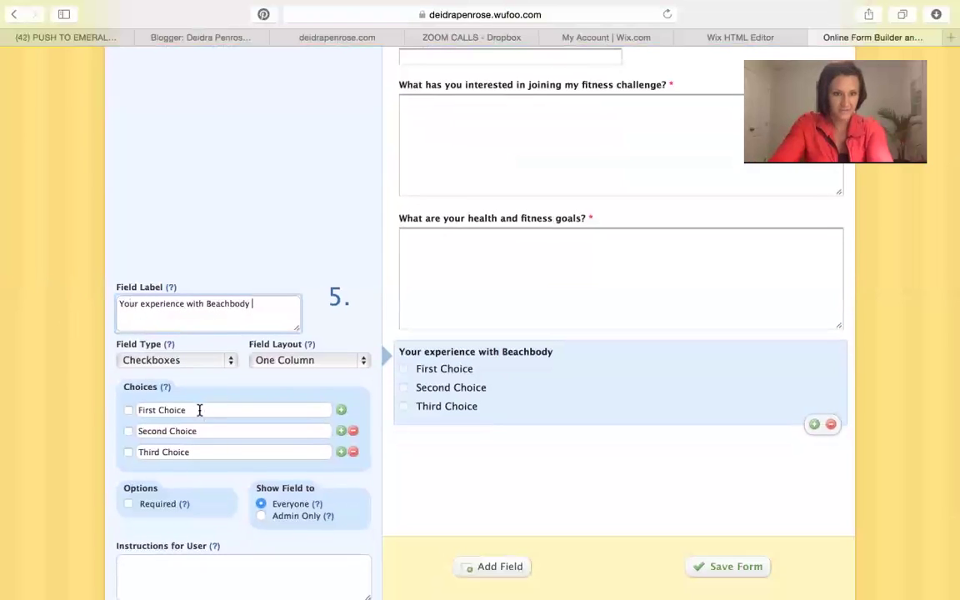
pyautogui.moveTo(200, 409); pyautogui.dragTo(136, 409)
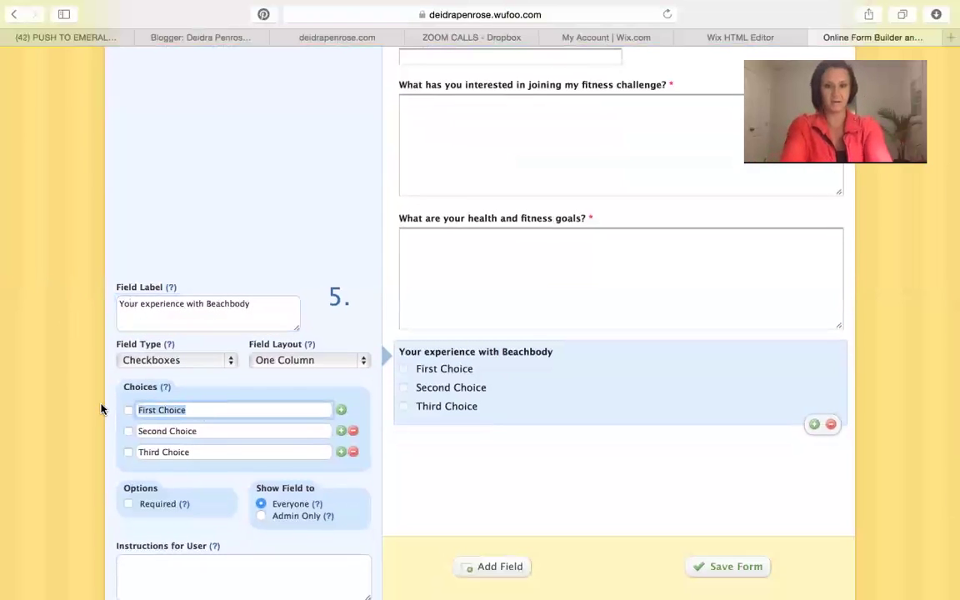
pyautogui.write('Never he')
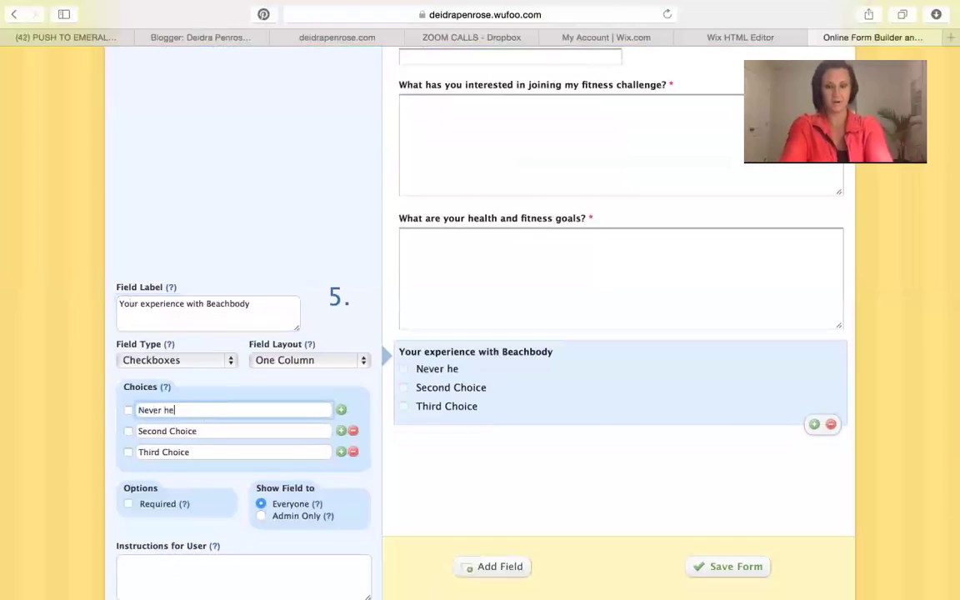
pyautogui.press('BackSpace')
pyautogui.press('BackSpace')
pyautogui.press('BackSpace')
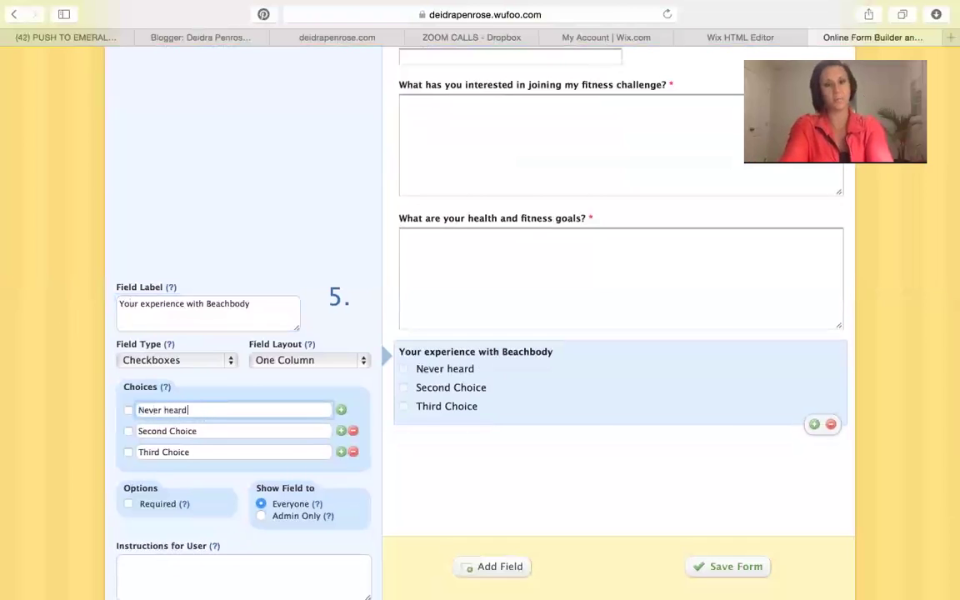
pyautogui.write('sed')
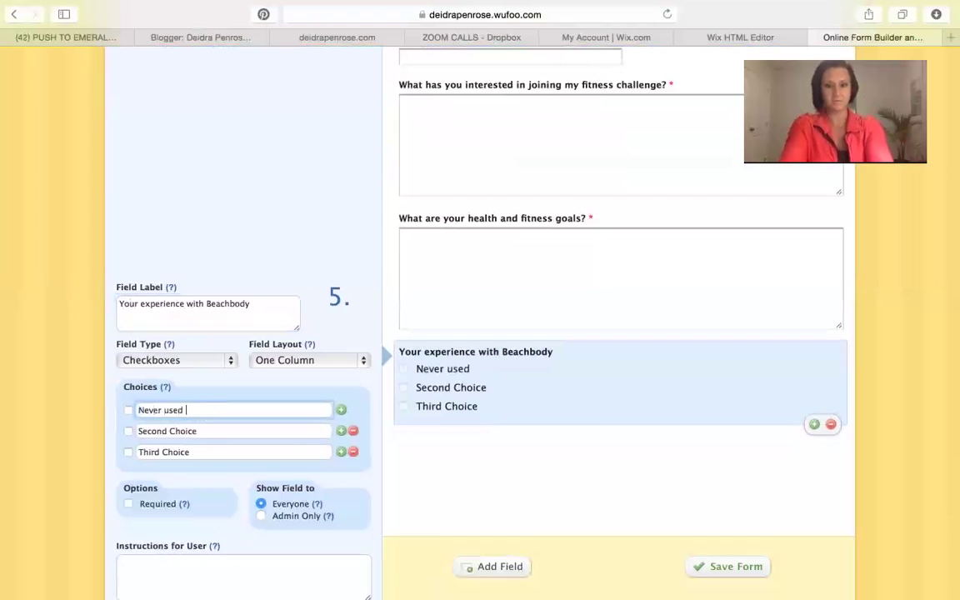
pyautogui.write(' Beachbody ')
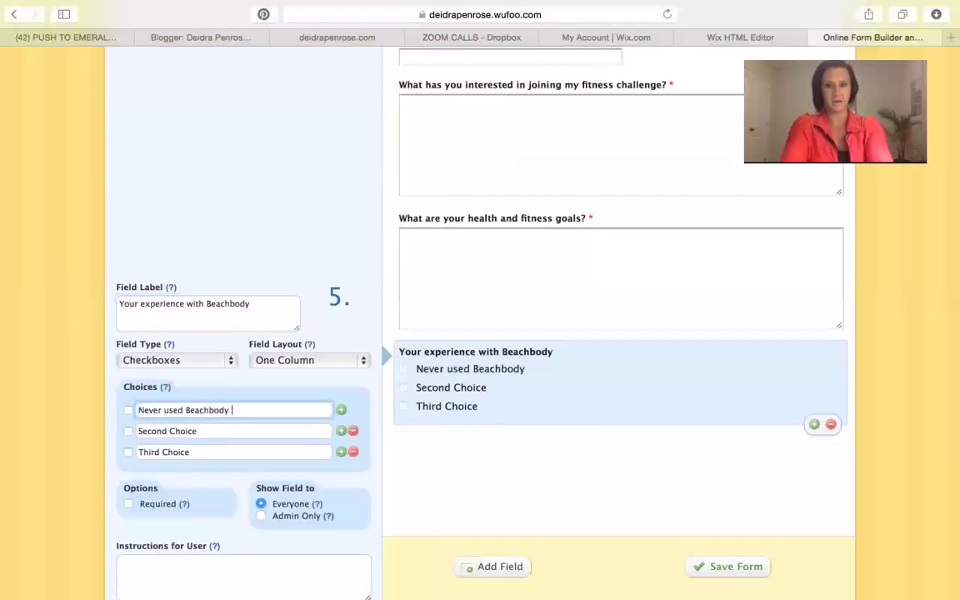
pyautogui.write('Programs or')
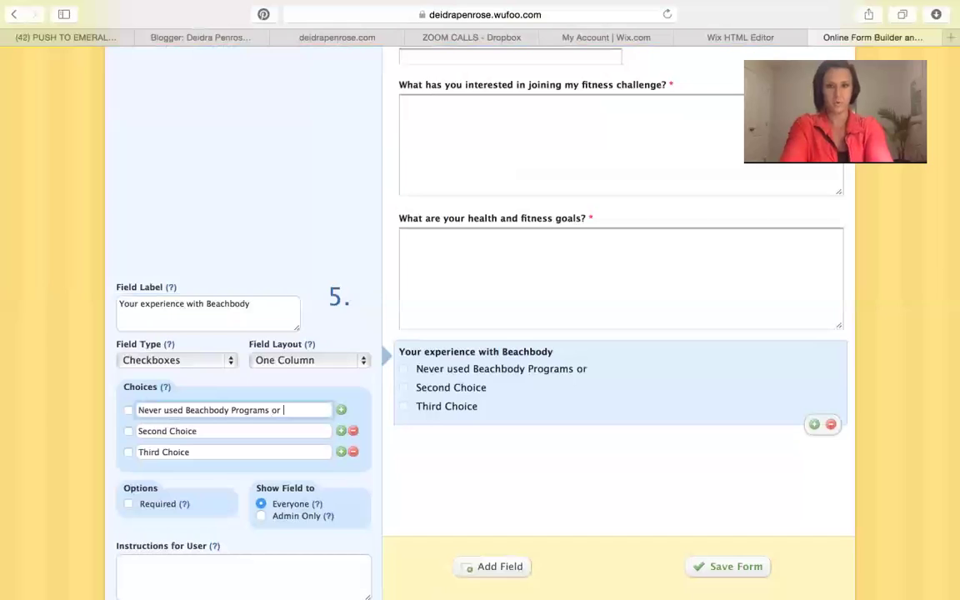
pyautogui.write('y')
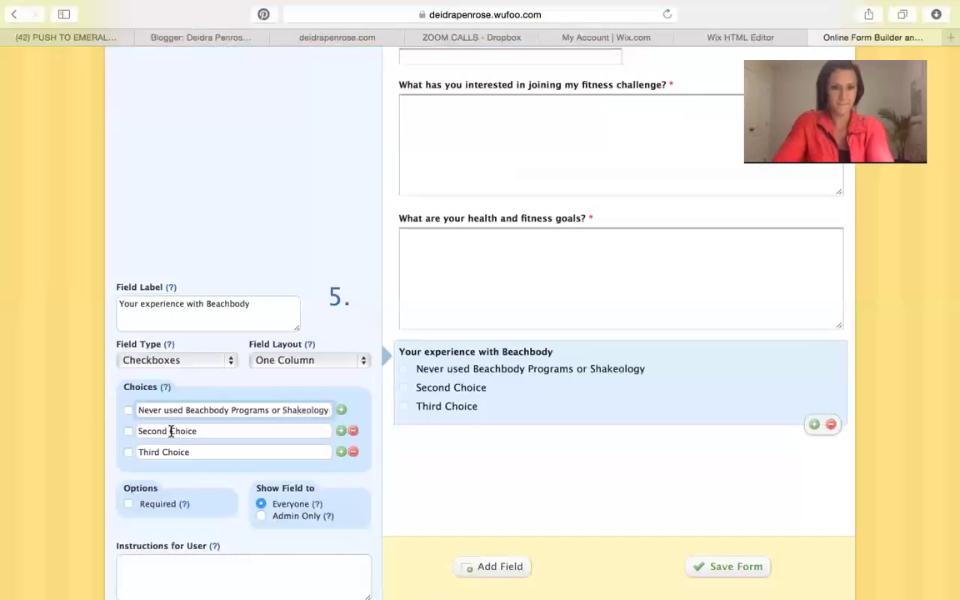
pyautogui.press('Tab')
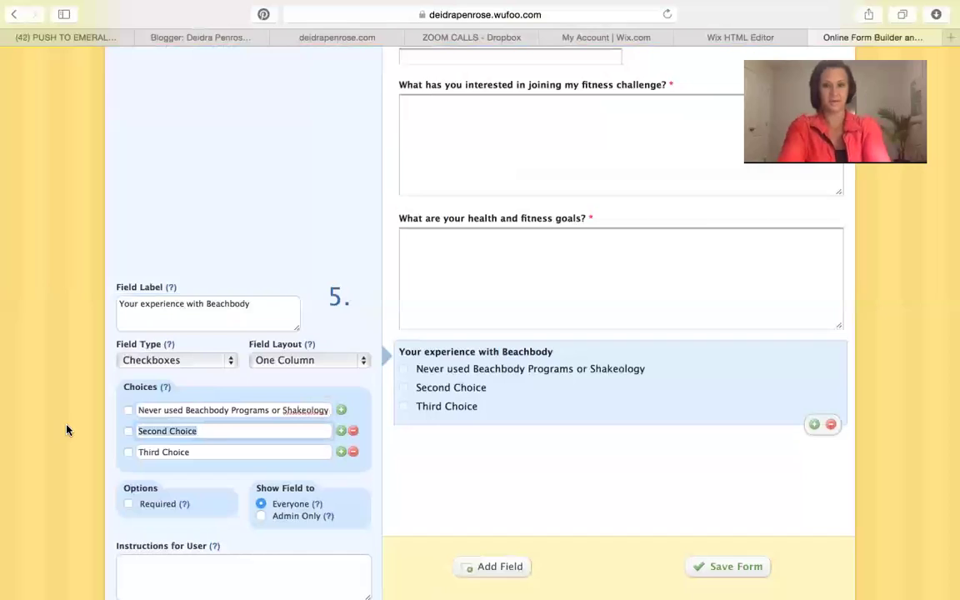
pyautogui.write('Us')
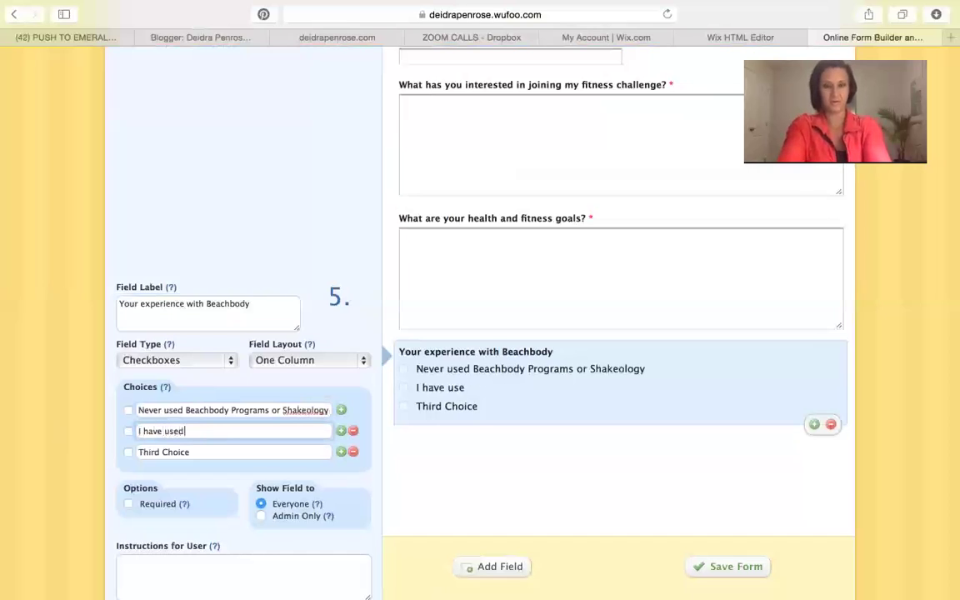
pyautogui.write('Beach')
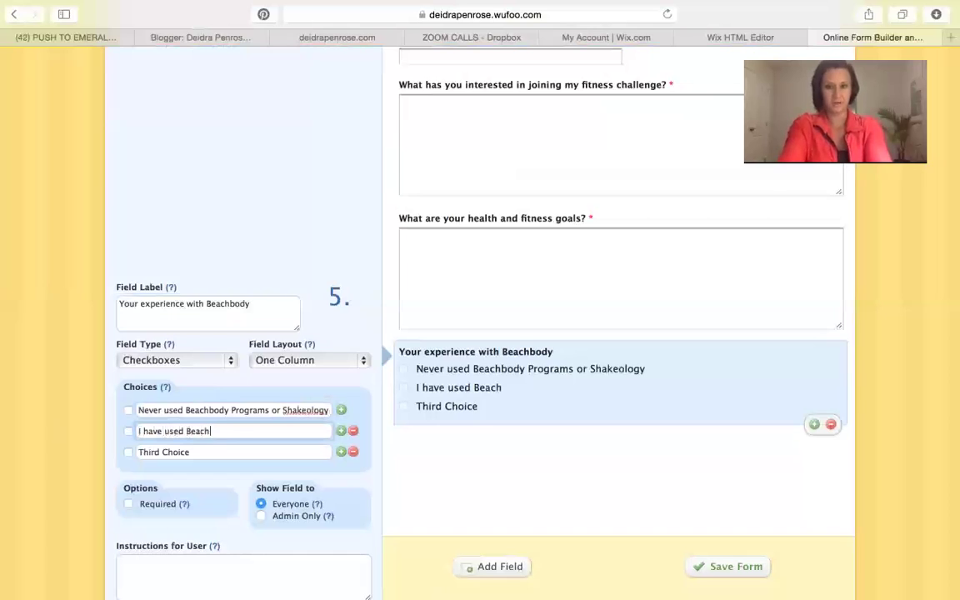
pyautogui.write('body progra')
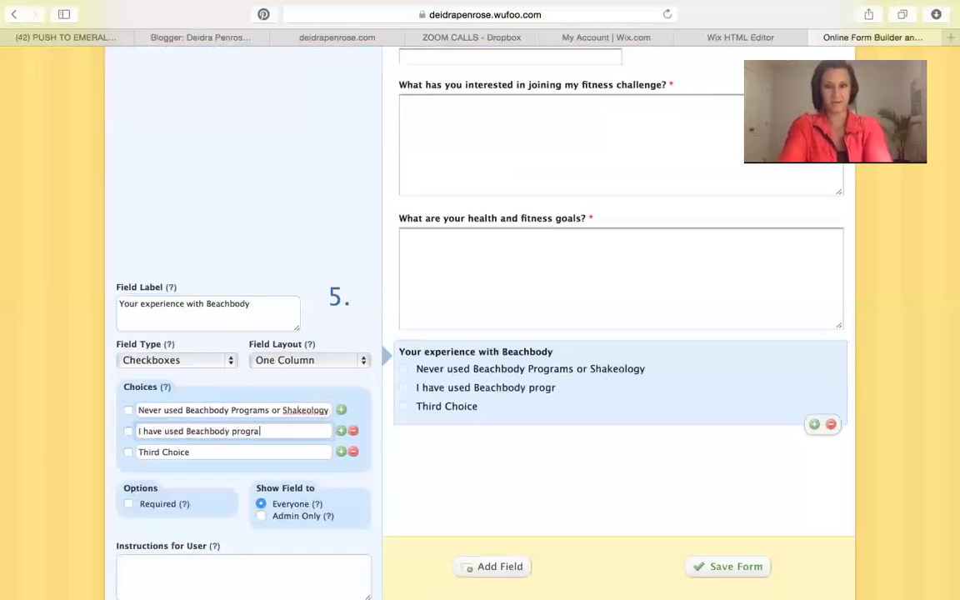
pyautogui.write('ver')
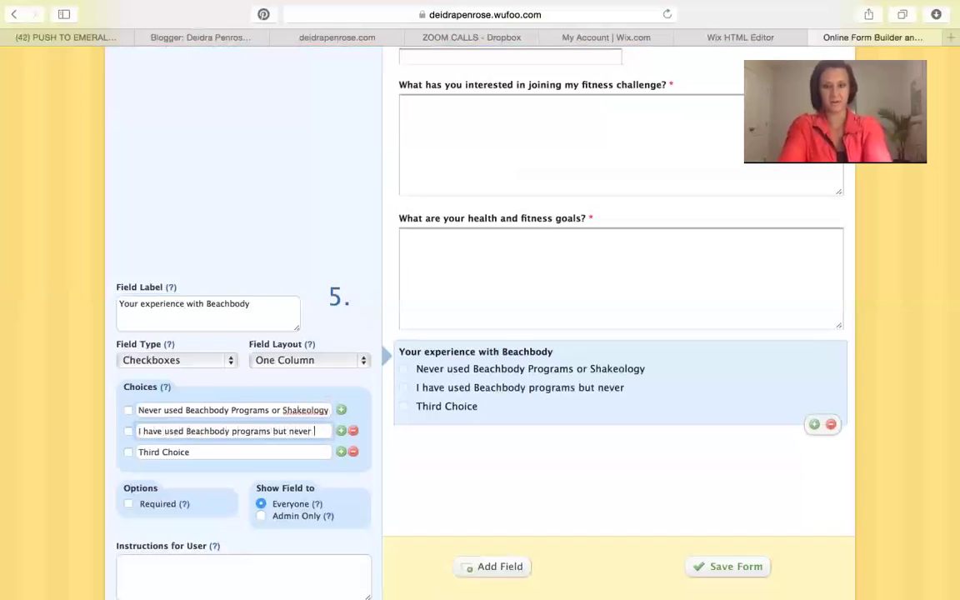
pyautogui.write(' Shakeology')
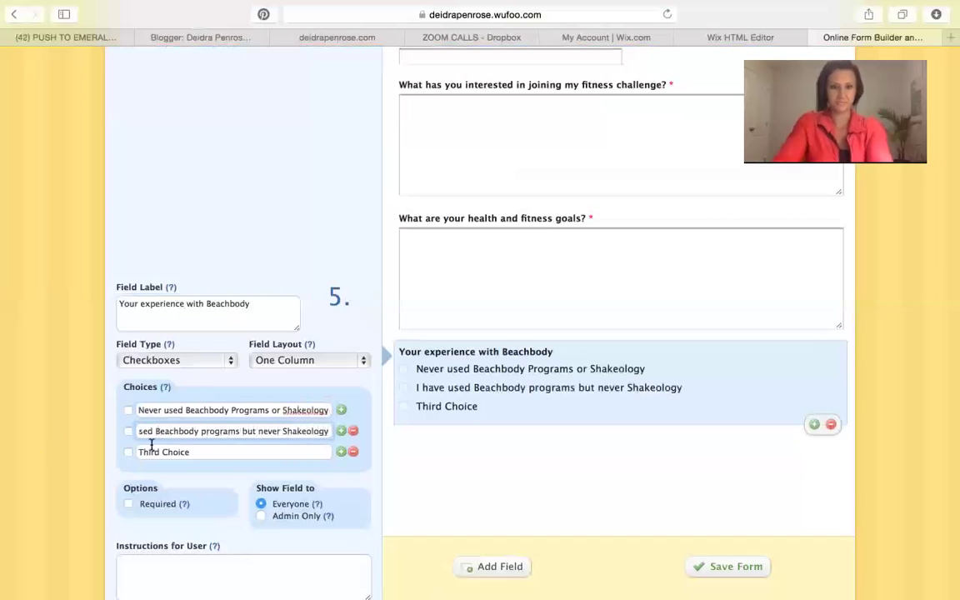
pyautogui.click(192, 451)
pyautogui.moveTo(193, 451); pyautogui.dragTo(118, 442)
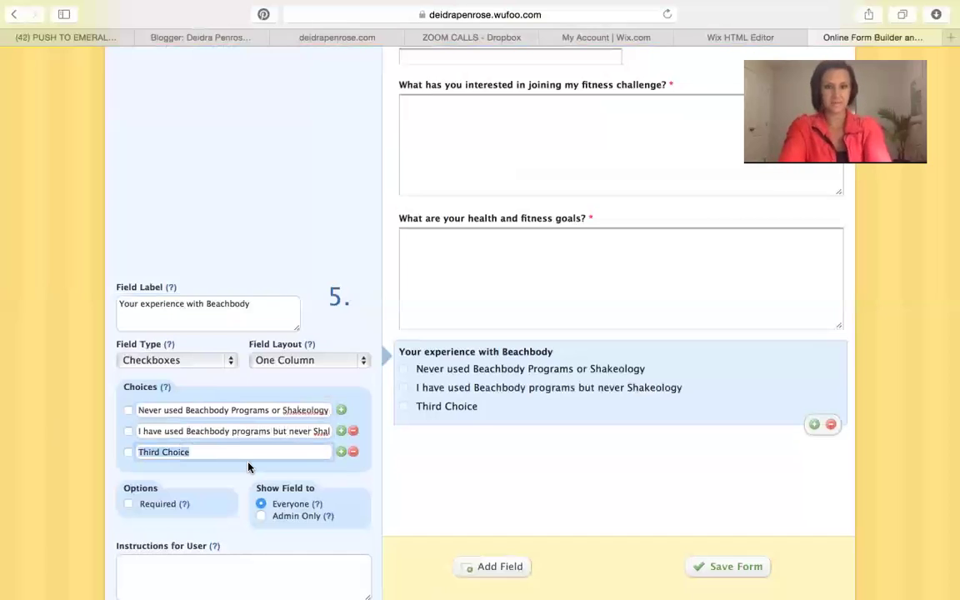
pyautogui.write('I')
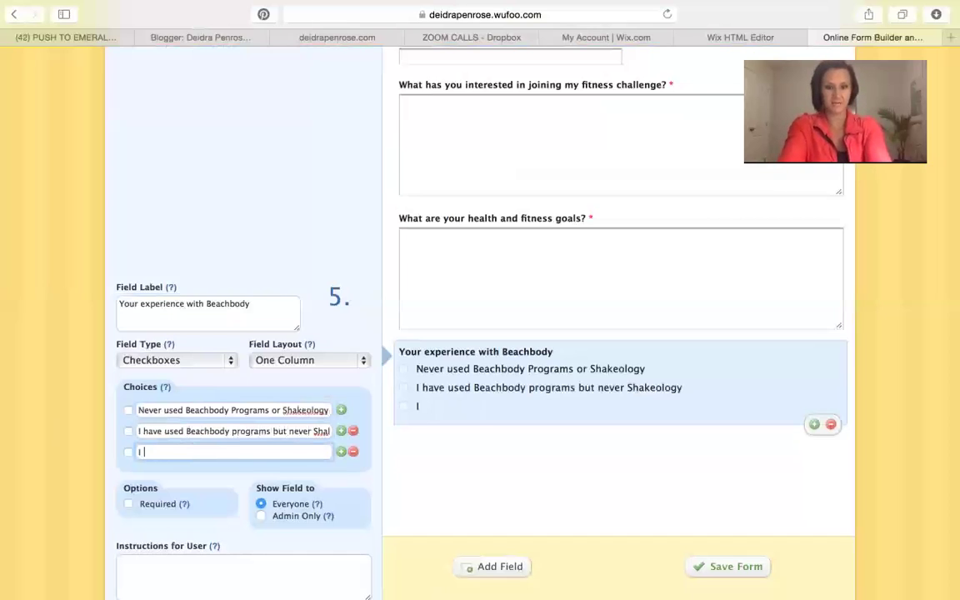
pyautogui.write(' javbe ')
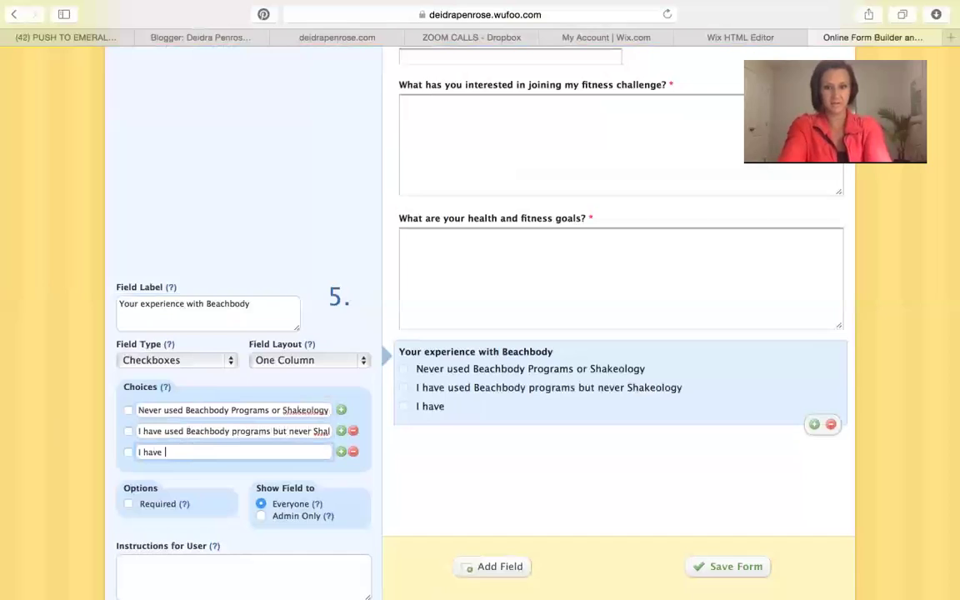
pyautogui.write('Shakeol')
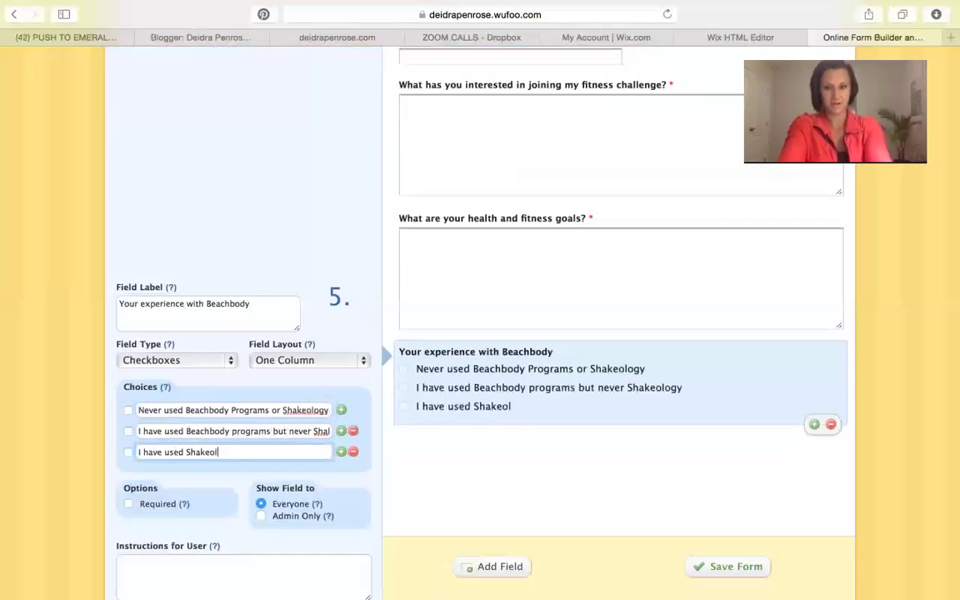
pyautogui.write('ogy')
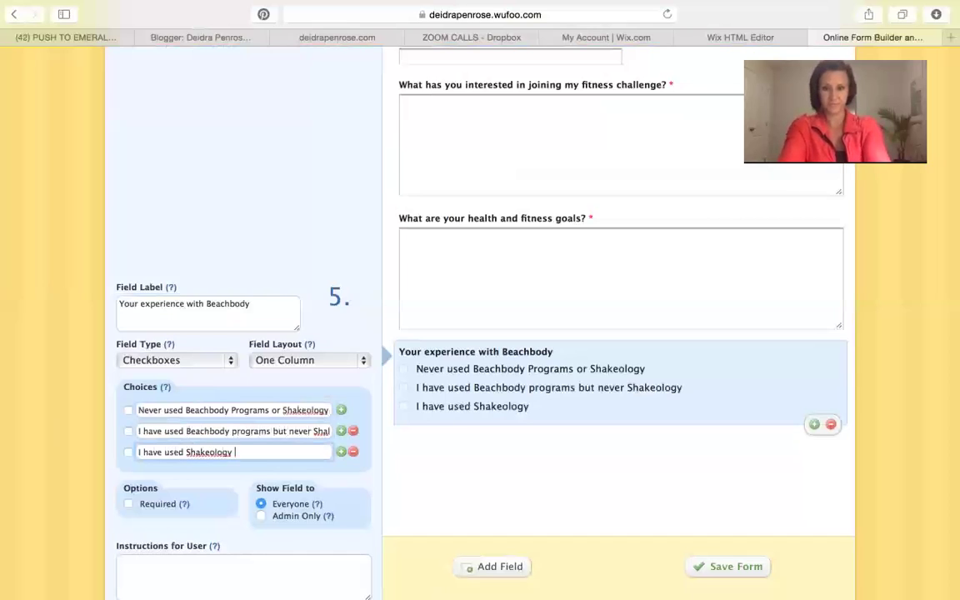
pyautogui.write(' and Beachbody')
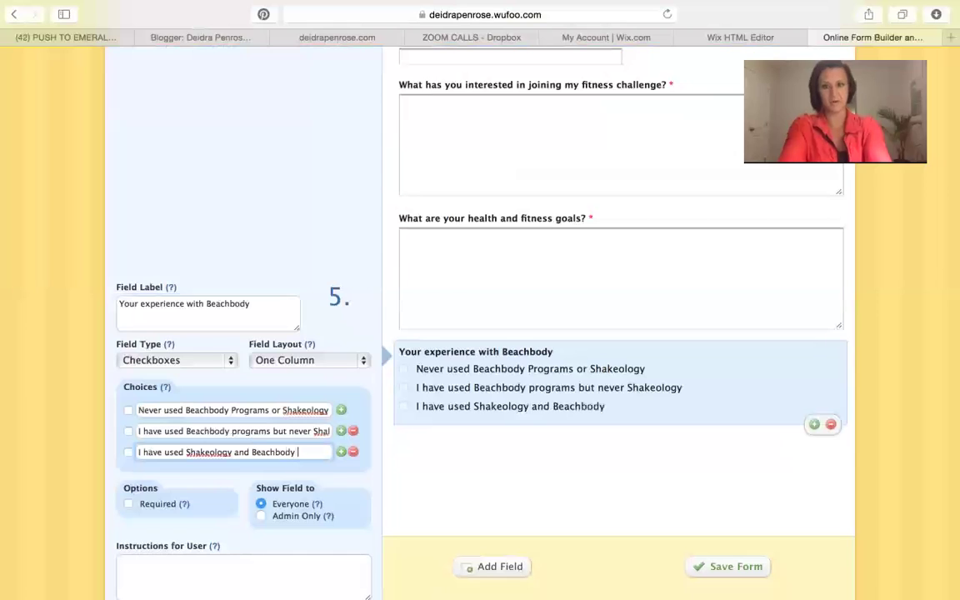
pyautogui.write('programs')
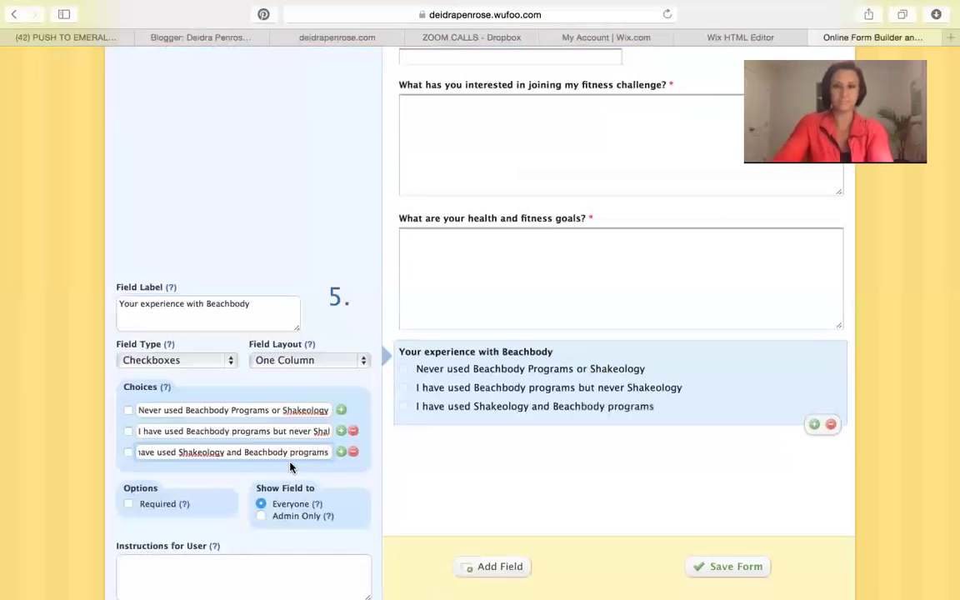
# - Change the Beachbody experience question's field type from Checkboxes to Multiple Choice
pyautogui.click(194, 362)
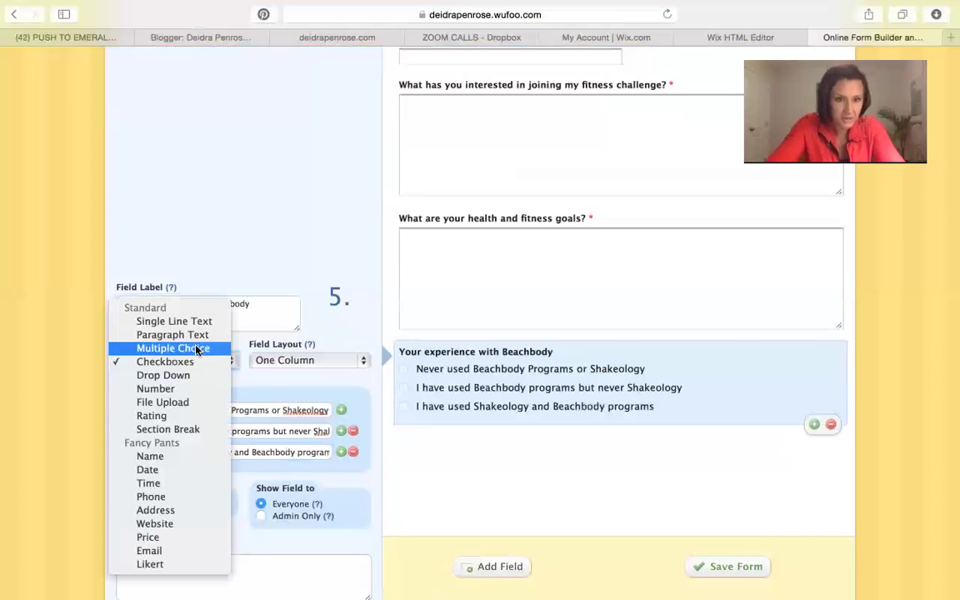
pyautogui.click(194, 348)
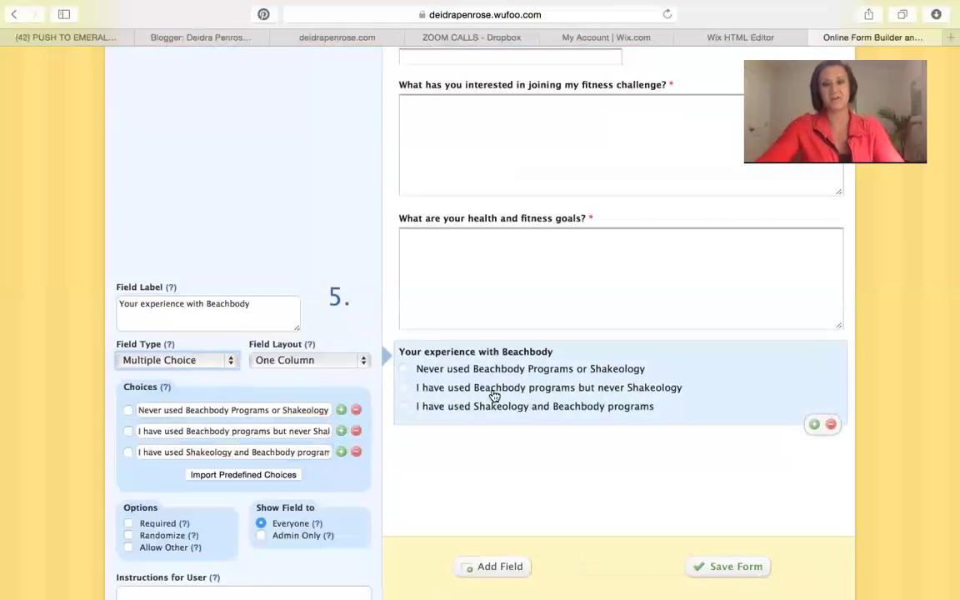
pyautogui.scroll(-2, 512, 469)
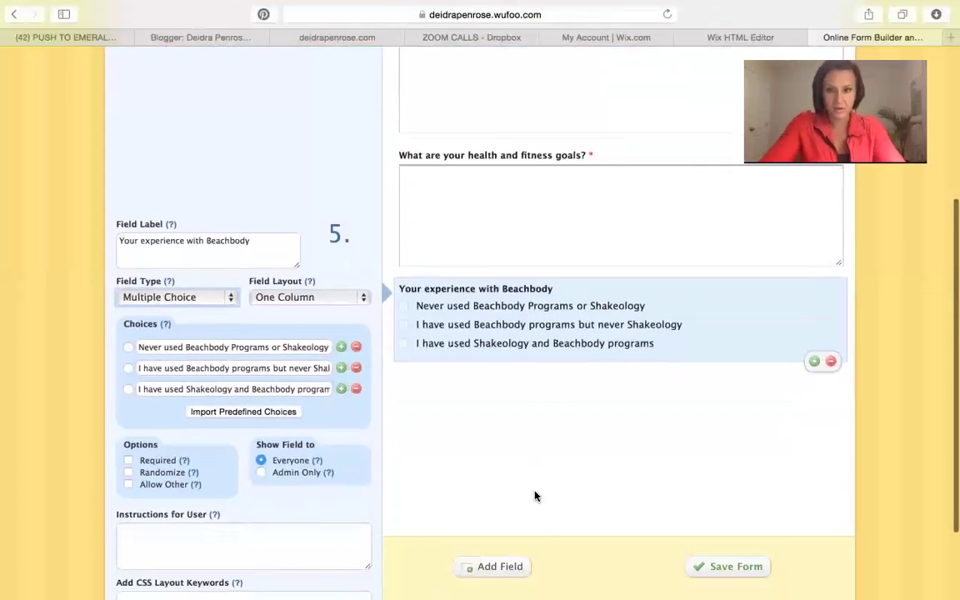
pyautogui.scroll(-2, 523, 443)
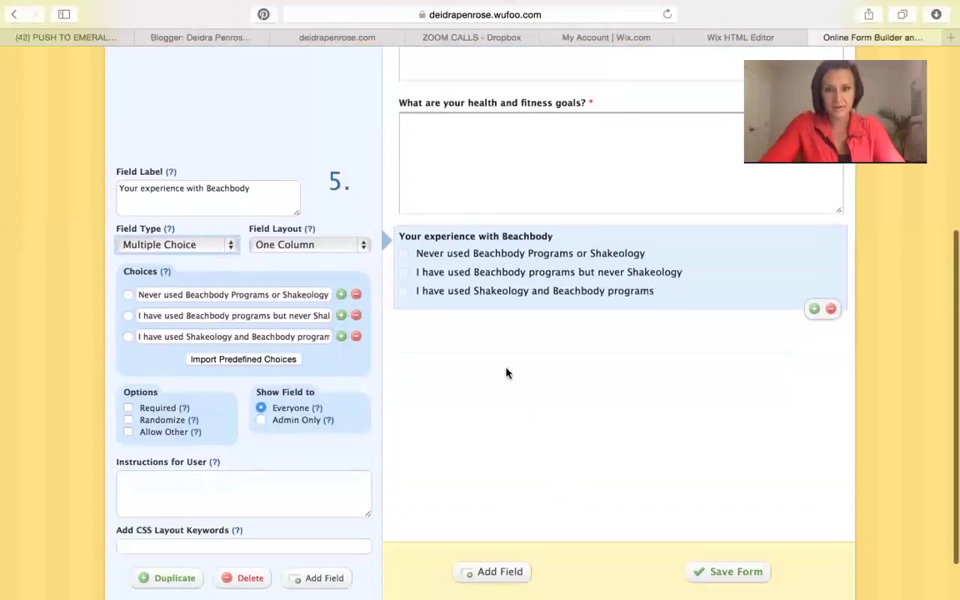
# - Add single-line and paragraph text fields, placing the paragraph field above the single-line one
pyautogui.click(497, 572)
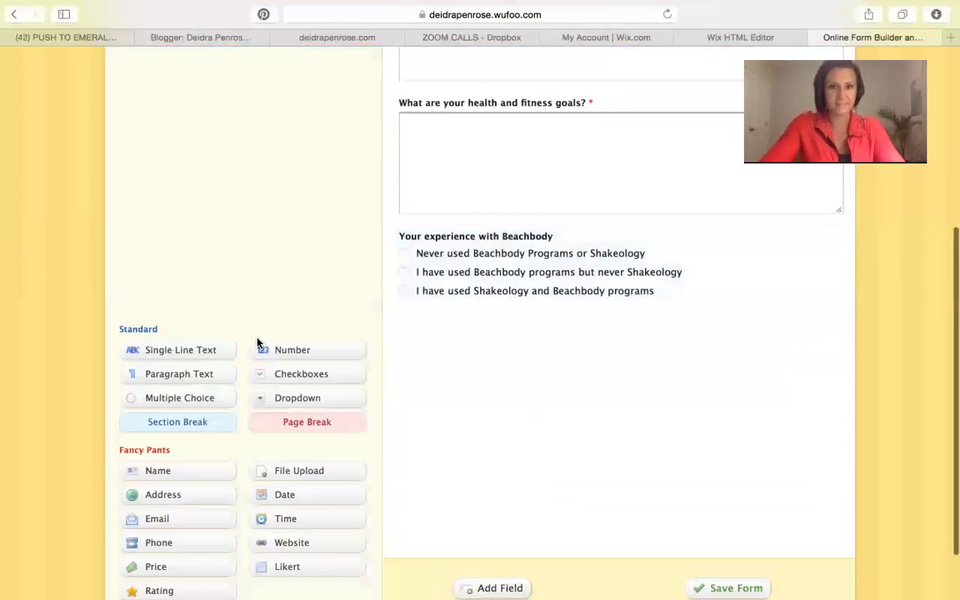
pyautogui.scroll(3, 427, 304)
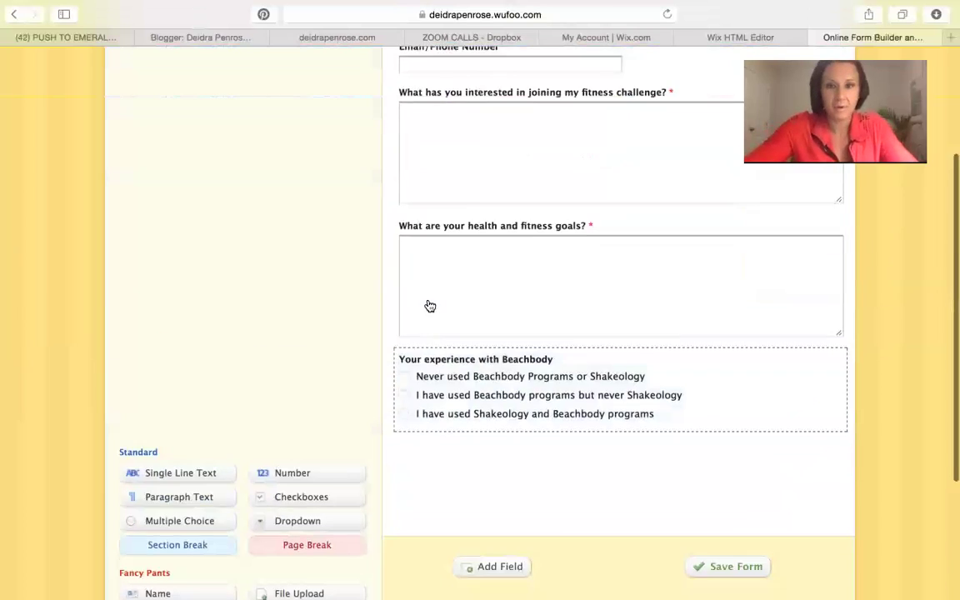
pyautogui.scroll(2, 430, 306)
pyautogui.scroll(-1, 467, 301)
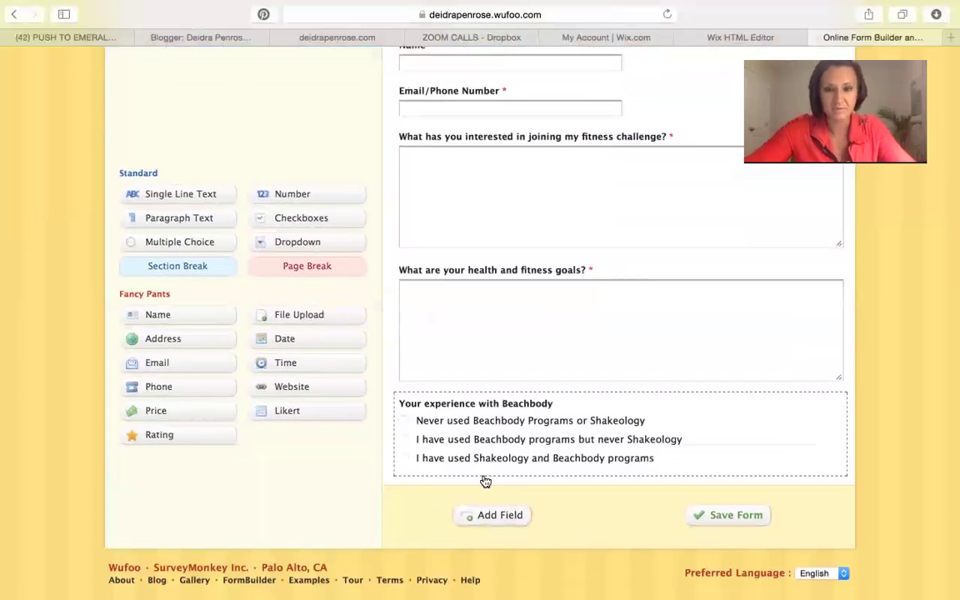
pyautogui.click(182, 197)
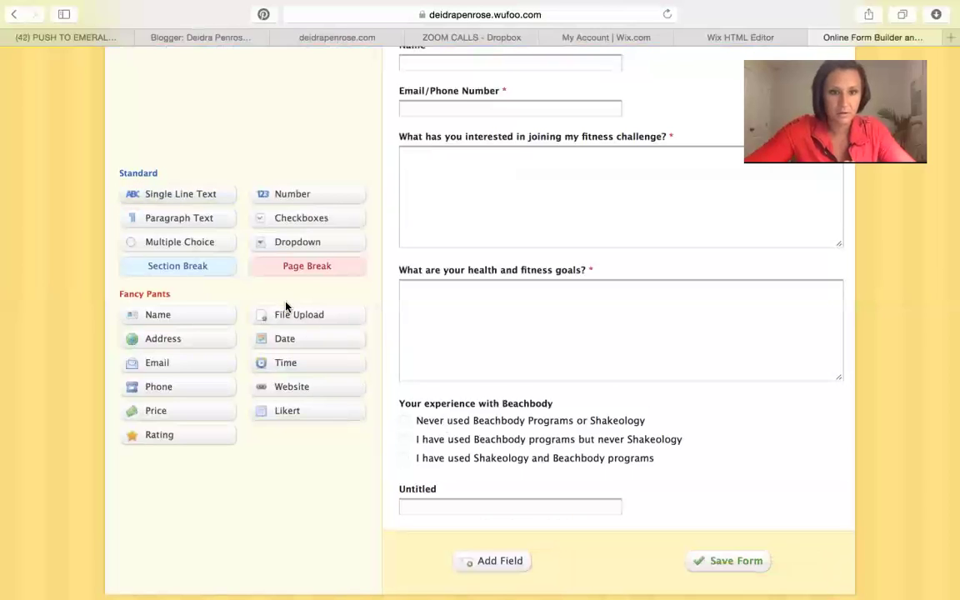
pyautogui.click(210, 220)
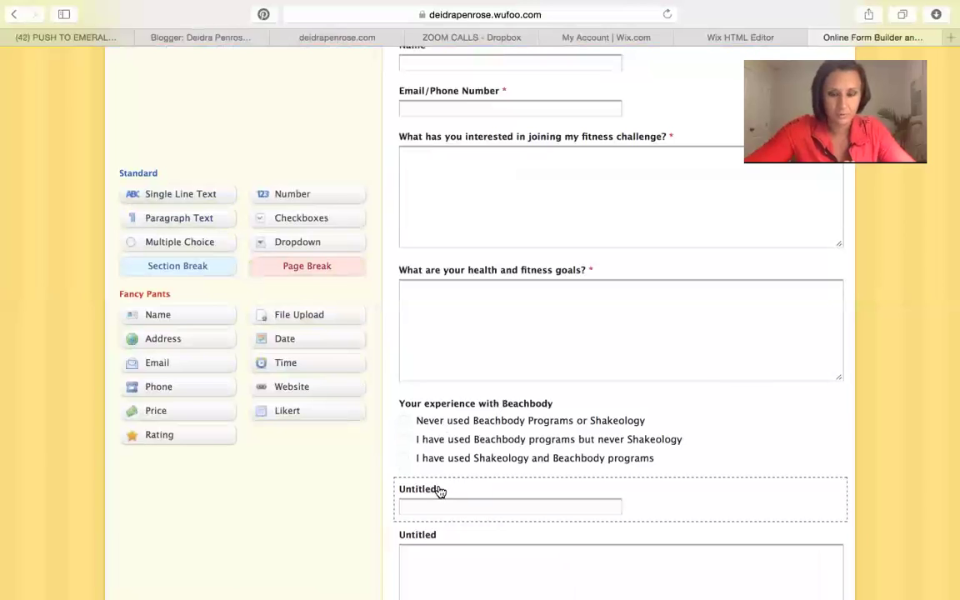
pyautogui.scroll(-3, 342, 360)
pyautogui.scroll(1, 375, 363)
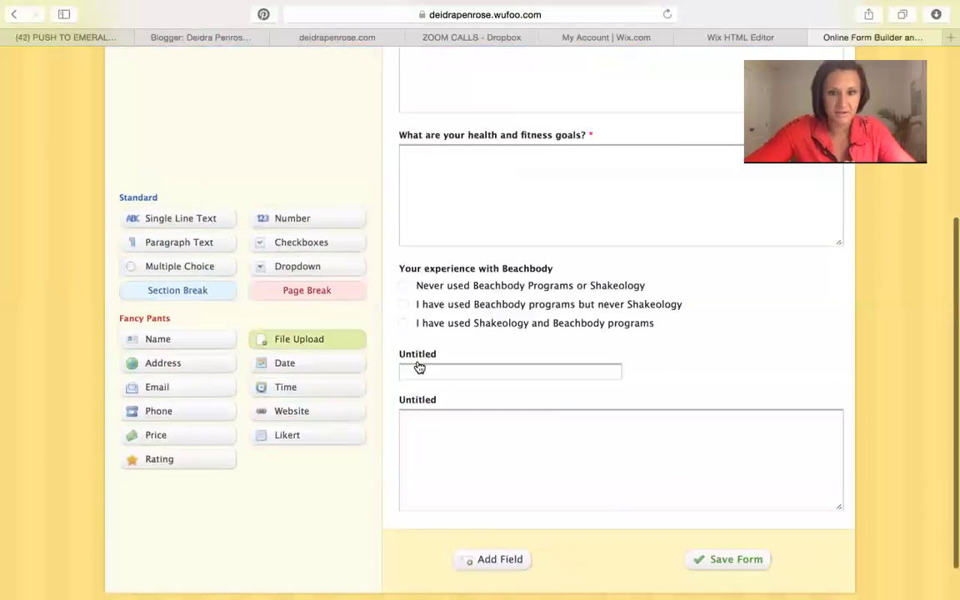
pyautogui.moveTo(449, 417); pyautogui.dragTo(454, 380)
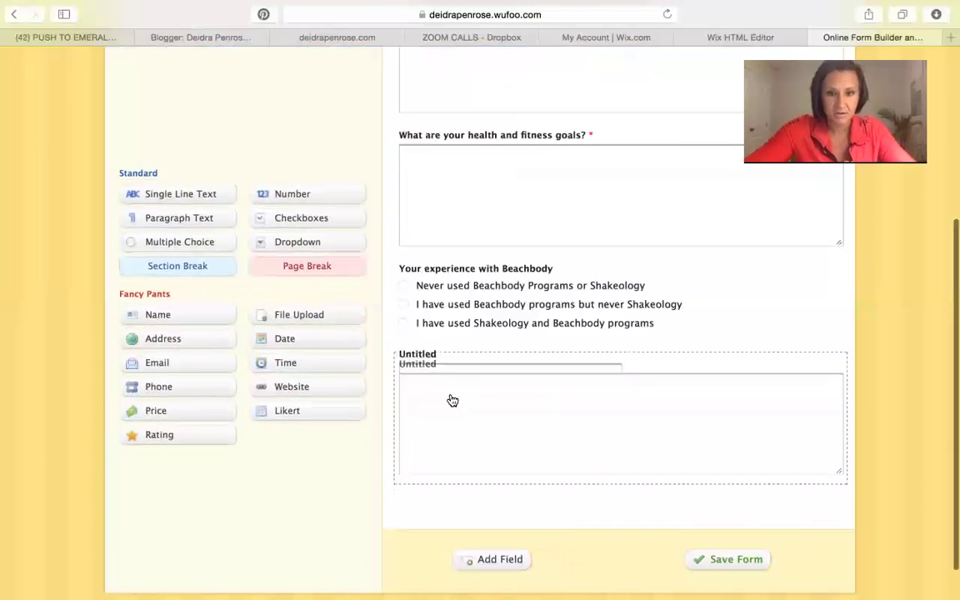
# - Label the new paragraph field as a required question about what reaching your fitness goals would mean
pyautogui.click(439, 353)
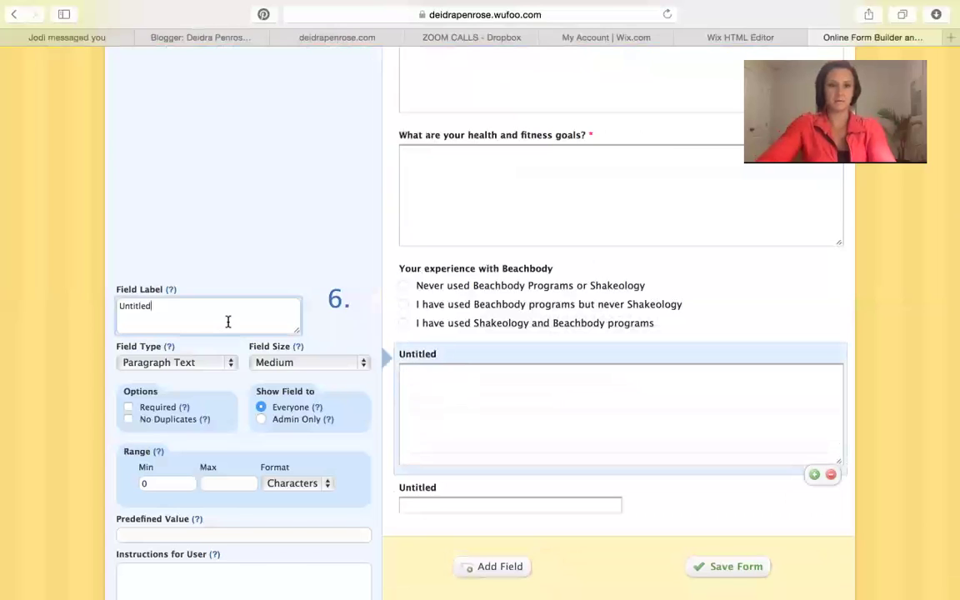
pyautogui.moveTo(227, 322); pyautogui.dragTo(48, 292)
pyautogui.write('Wha')
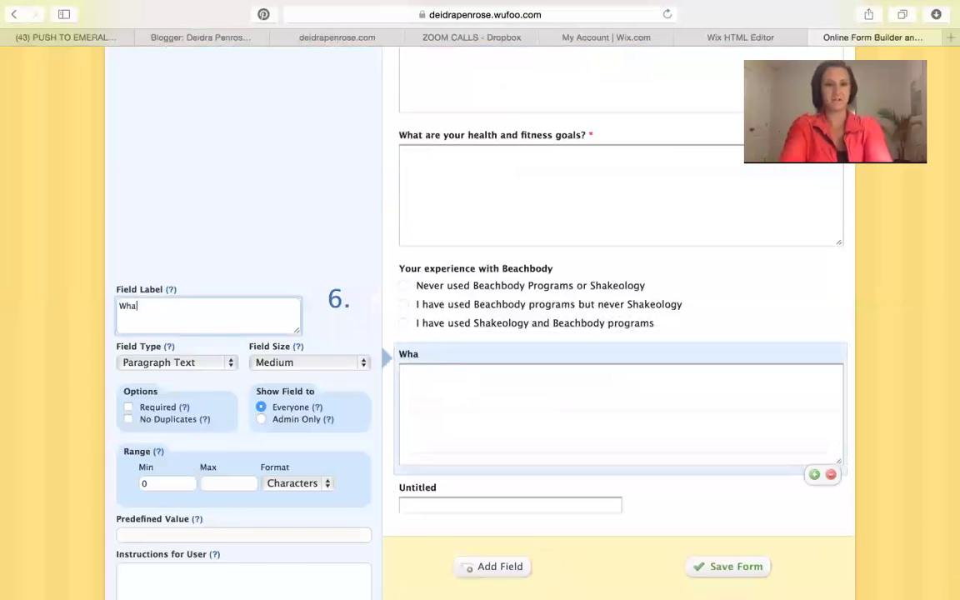
pyautogui.write('t would it mean to you to reach your fitness goa')
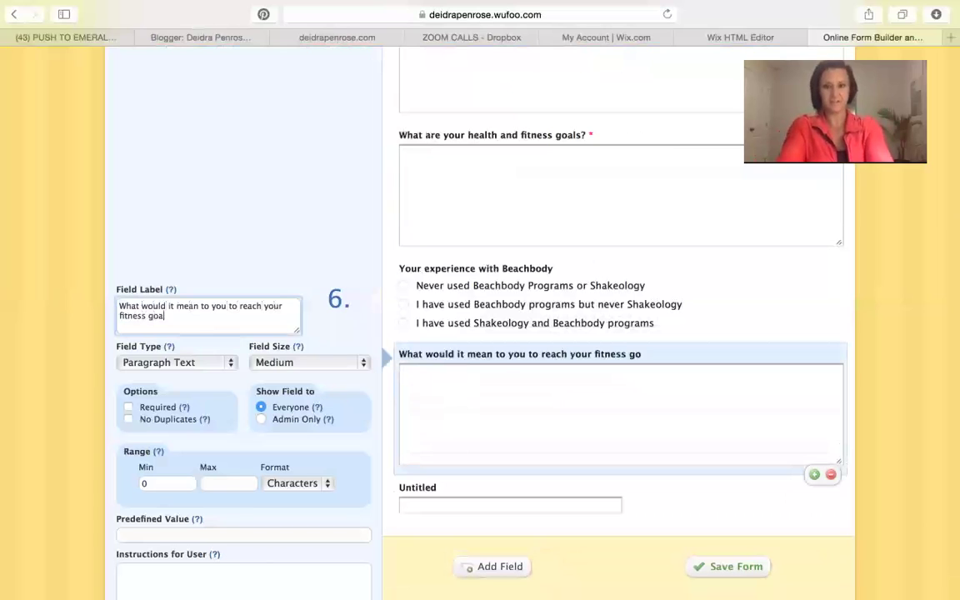
pyautogui.write(' ?')
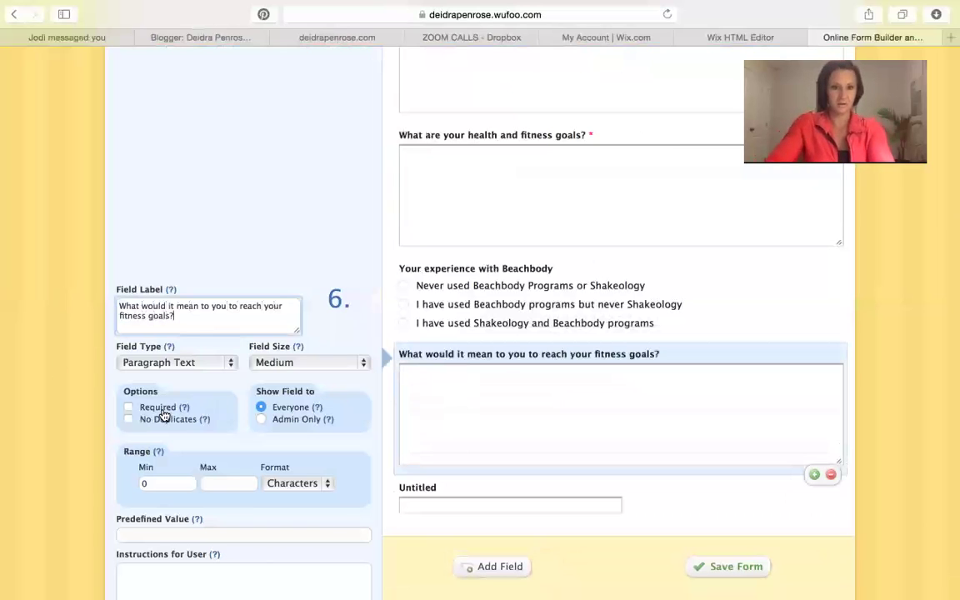
pyautogui.click(163, 409)
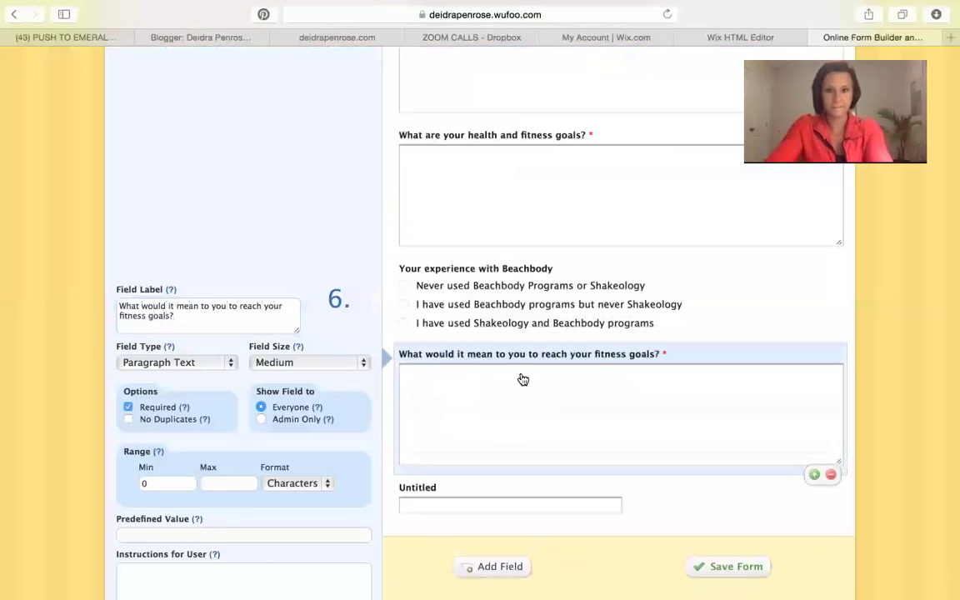
# - Mark the 'Your experience with Beachbody' question as required
pyautogui.click(544, 270)
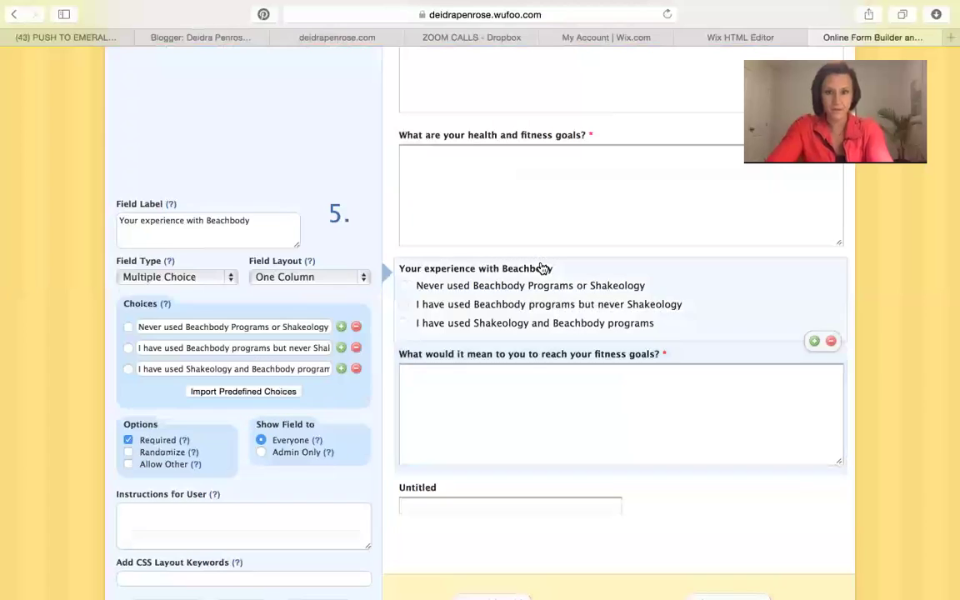
pyautogui.click(129, 440)
pyautogui.scroll(-2, 487, 421)
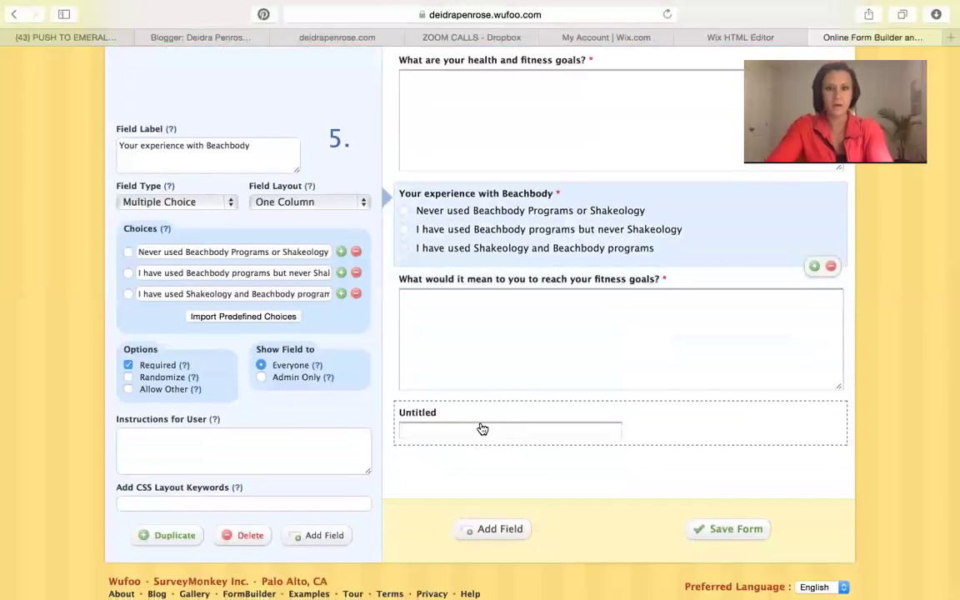
pyautogui.click(483, 432)
# - Relabel the untitled question 'Your level of fitness' and make it Multiple Choice
pyautogui.moveTo(200, 382); pyautogui.dragTo(75, 374)
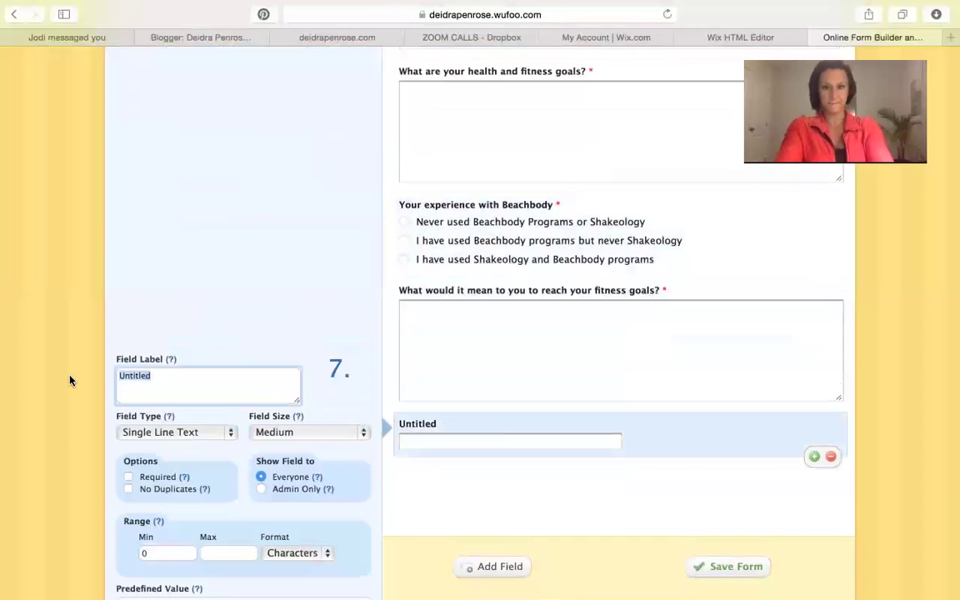
pyautogui.write('HYour')
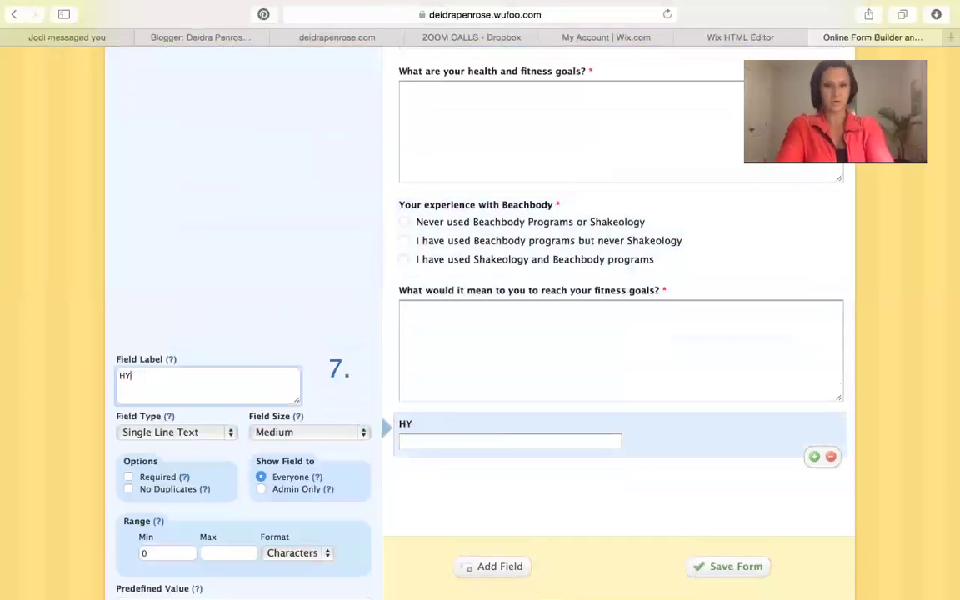
pyautogui.press('BackSpace')
pyautogui.press('BackSpace')
pyautogui.write('Your level of fitne')
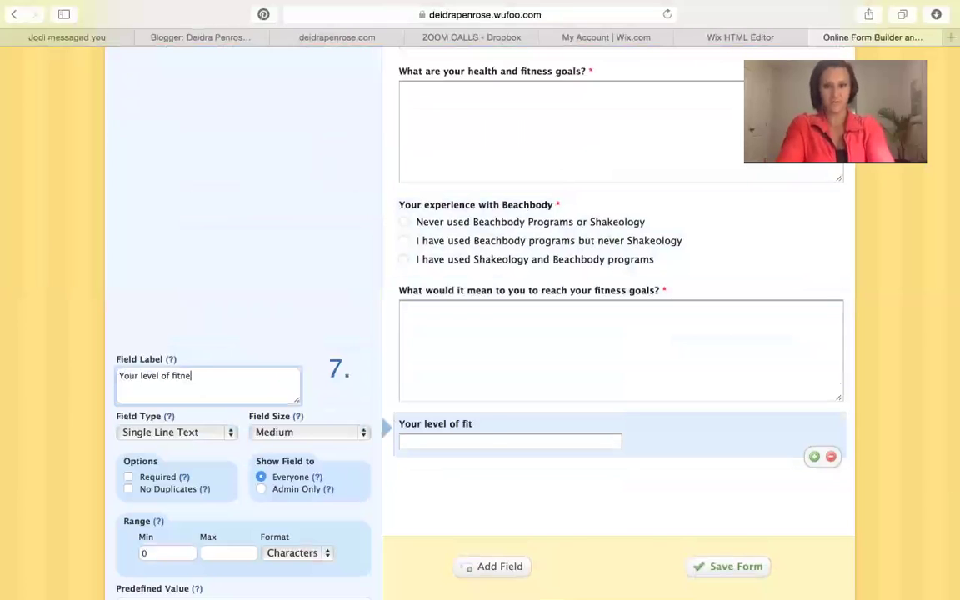
pyautogui.write('ss')
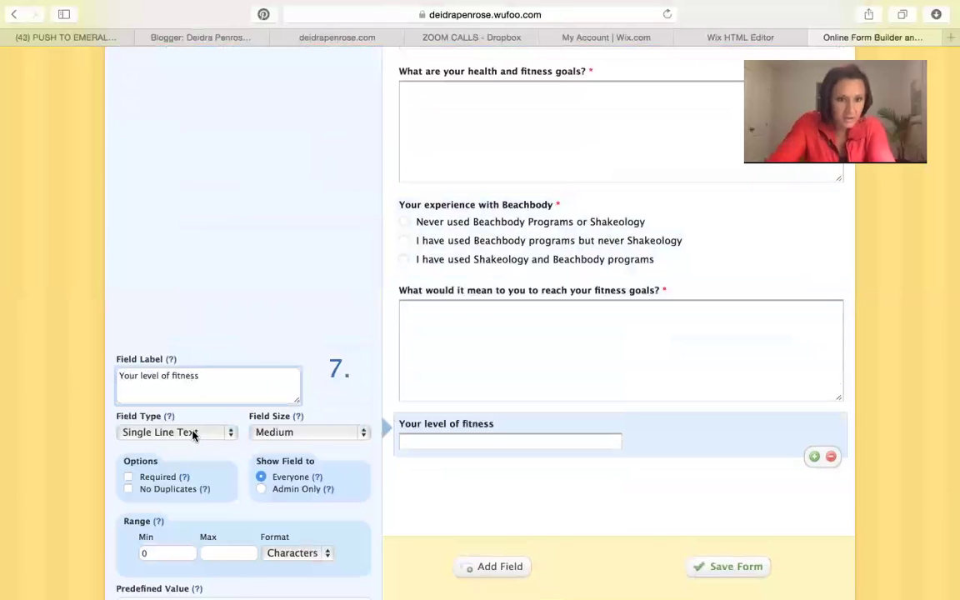
pyautogui.click(193, 434)
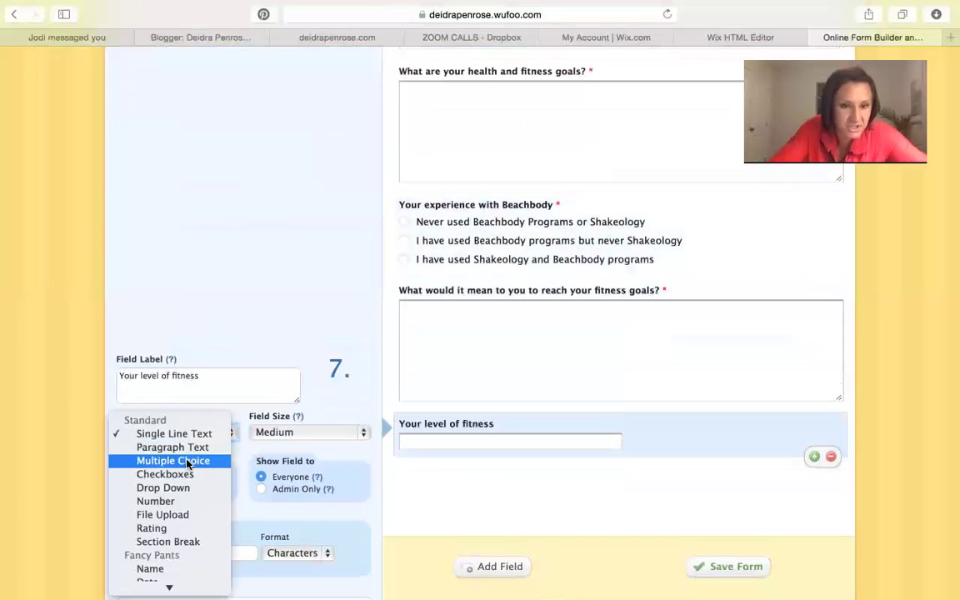
pyautogui.click(189, 462)
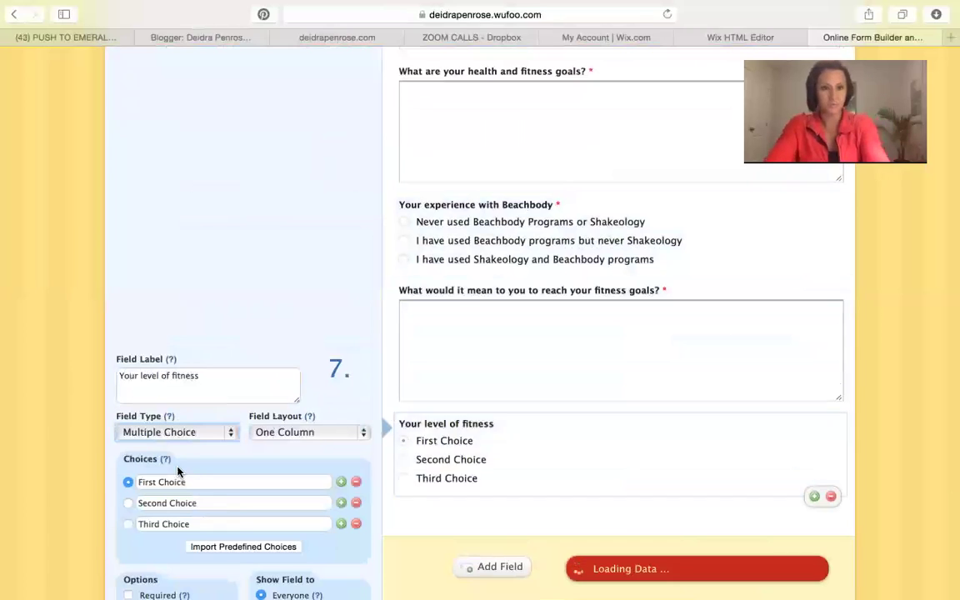
# - Rename its three choices to Beginner, Intermediate and Advanced
pyautogui.click(200, 483)
pyautogui.moveTo(200, 483); pyautogui.dragTo(118, 476)
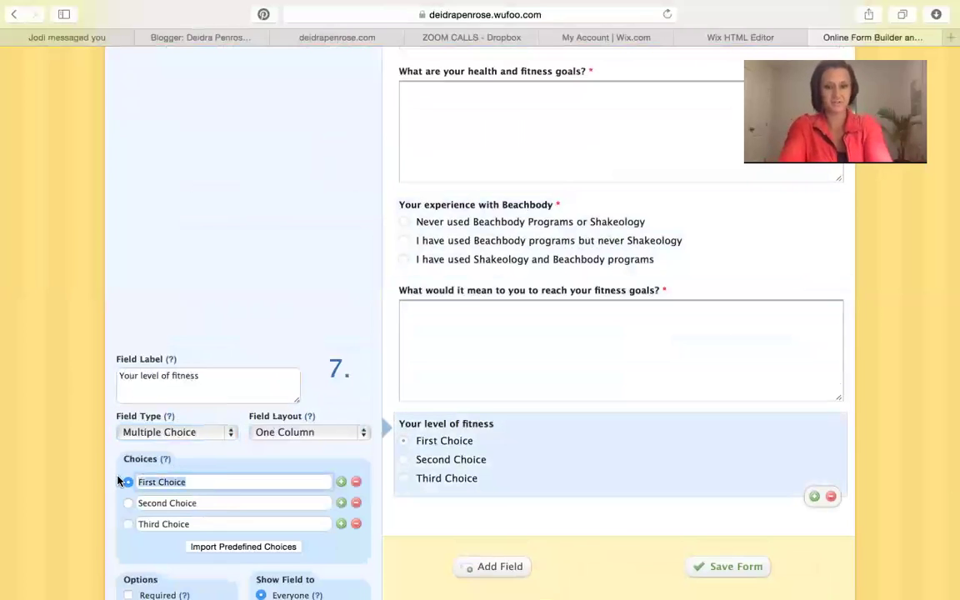
pyautogui.write('Beginner')
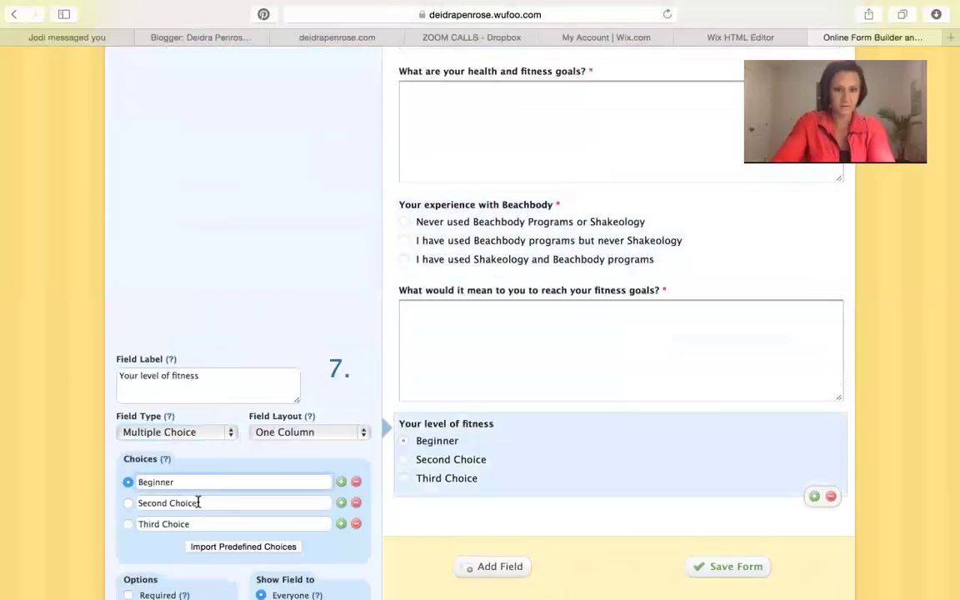
pyautogui.click(199, 502)
pyautogui.click(211, 503)
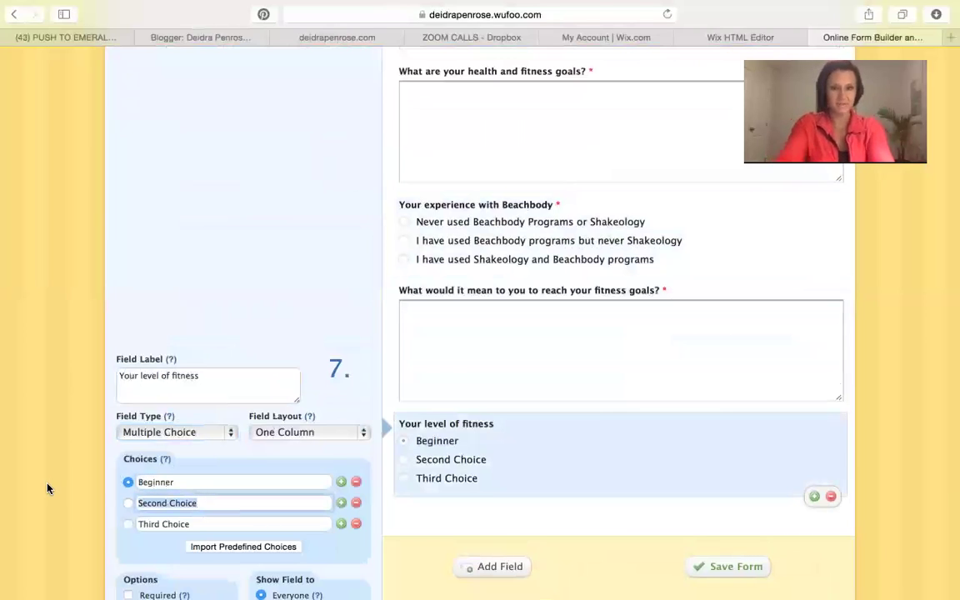
pyautogui.write('Interme')
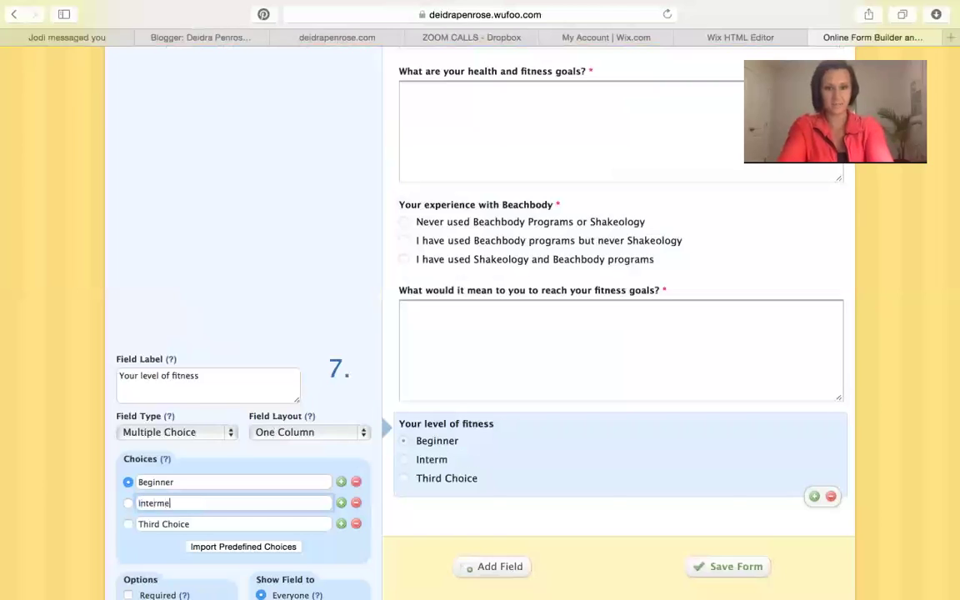
pyautogui.write('diate')
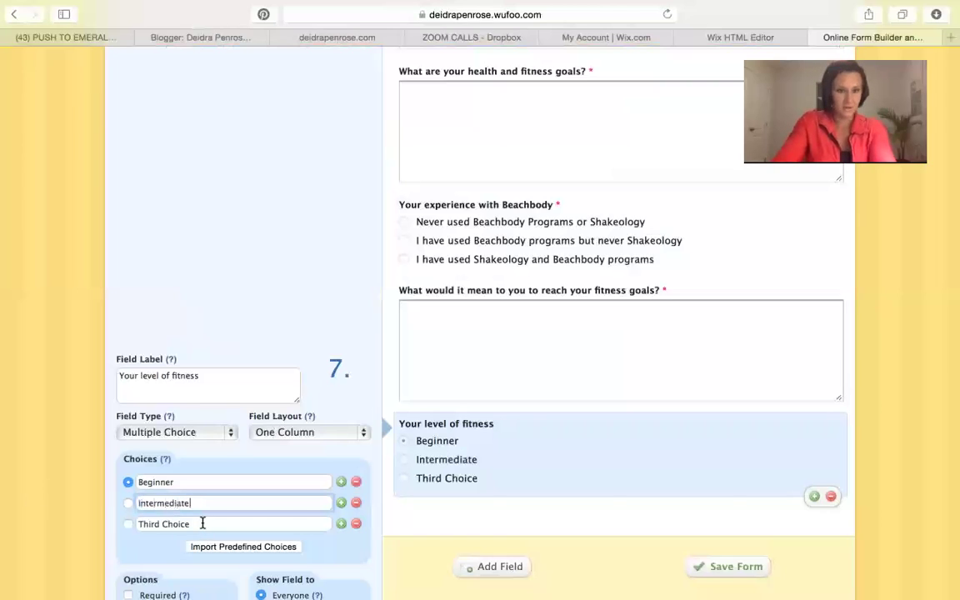
pyautogui.click(202, 522)
pyautogui.write('A')
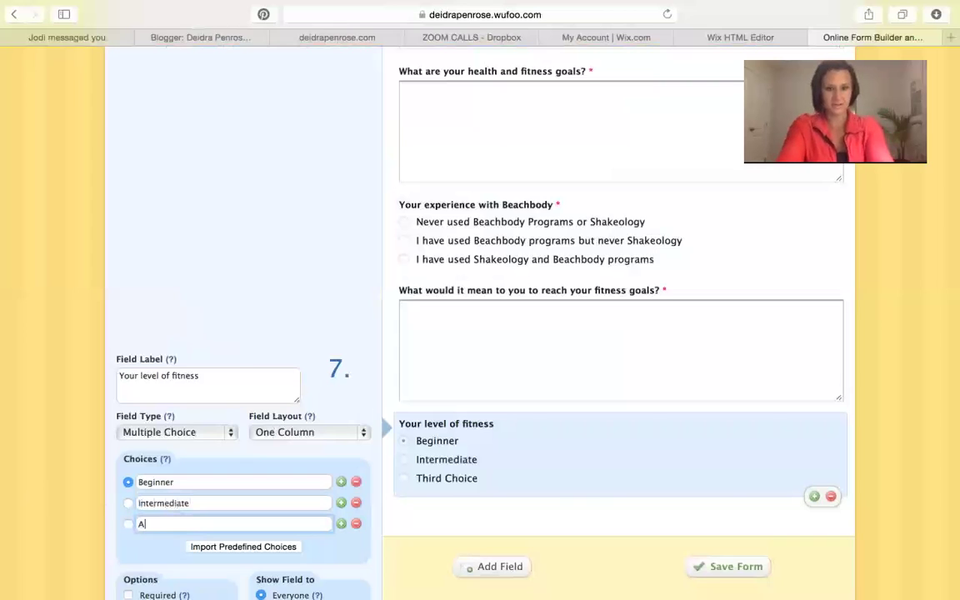
pyautogui.write('dvanced')
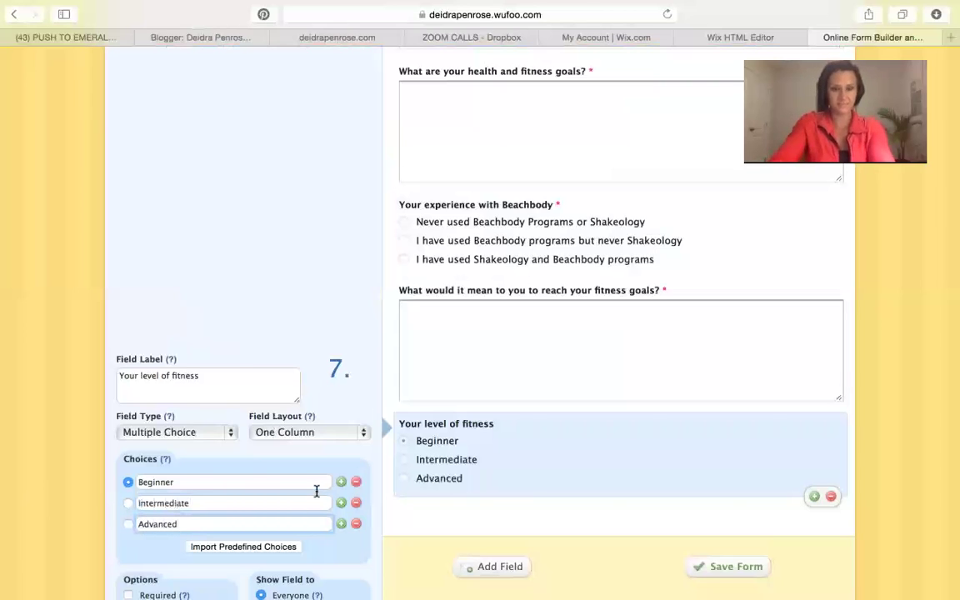
pyautogui.scroll(-2, 434, 442)
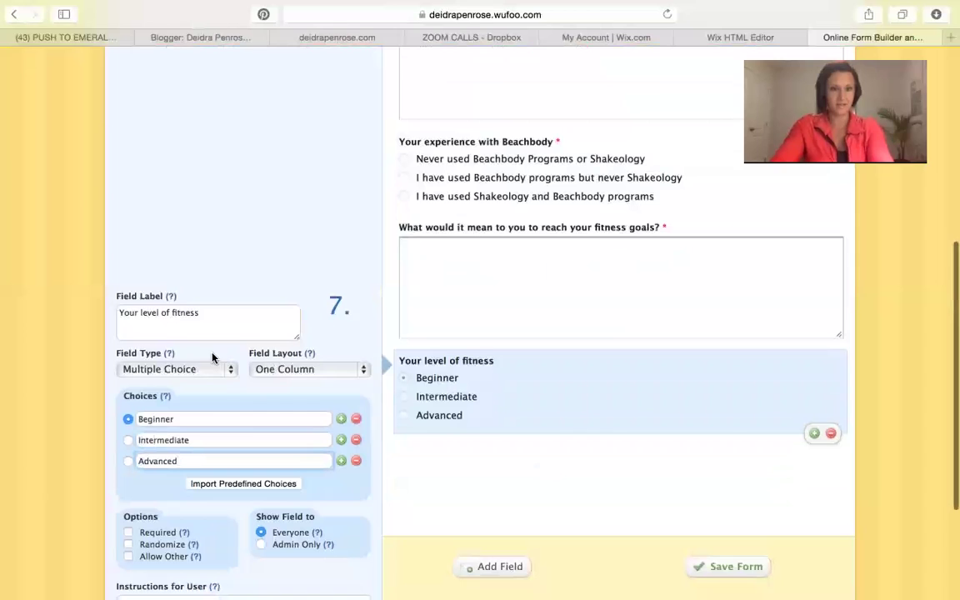
# - Add a Single Line Text field labelled 'Best way to contact you?' and tick Required
pyautogui.click(485, 567)
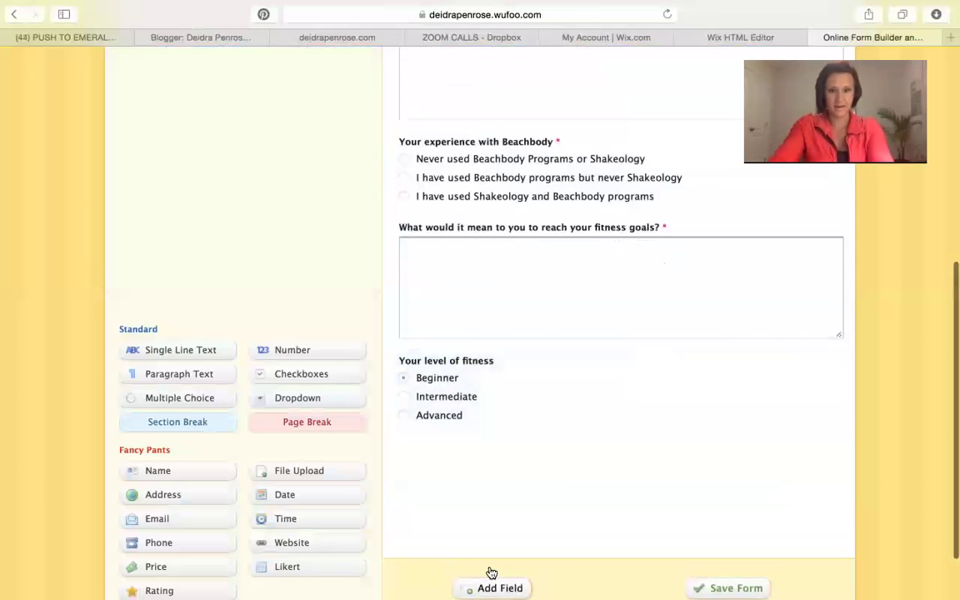
pyautogui.click(179, 350)
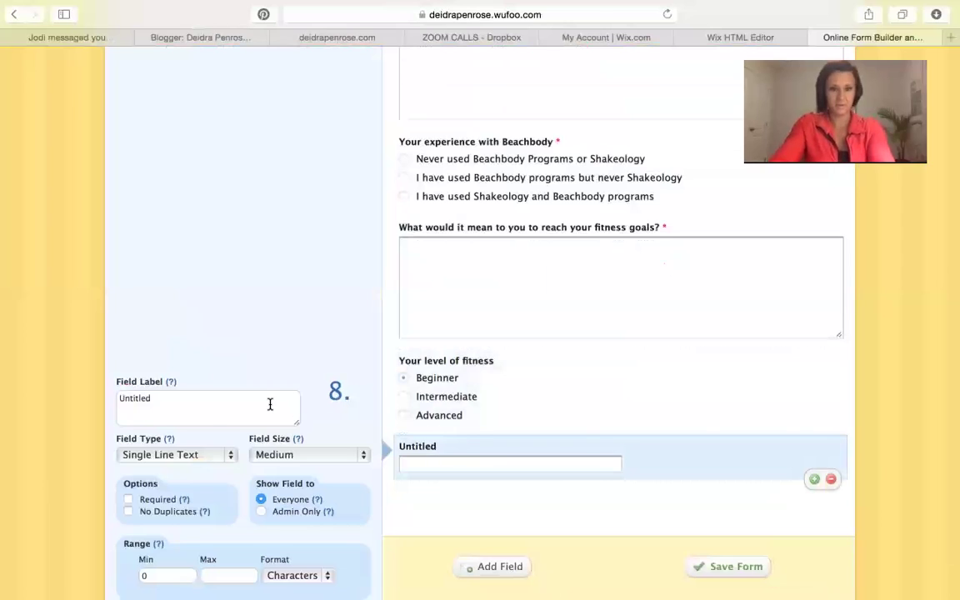
pyautogui.moveTo(200, 409); pyautogui.dragTo(53, 384)
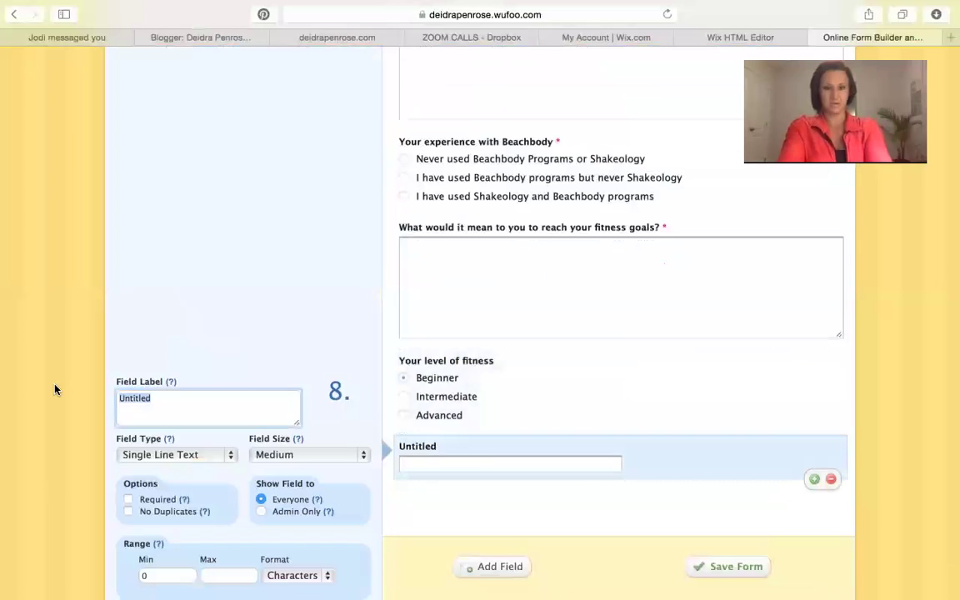
pyautogui.write('Best way to c')
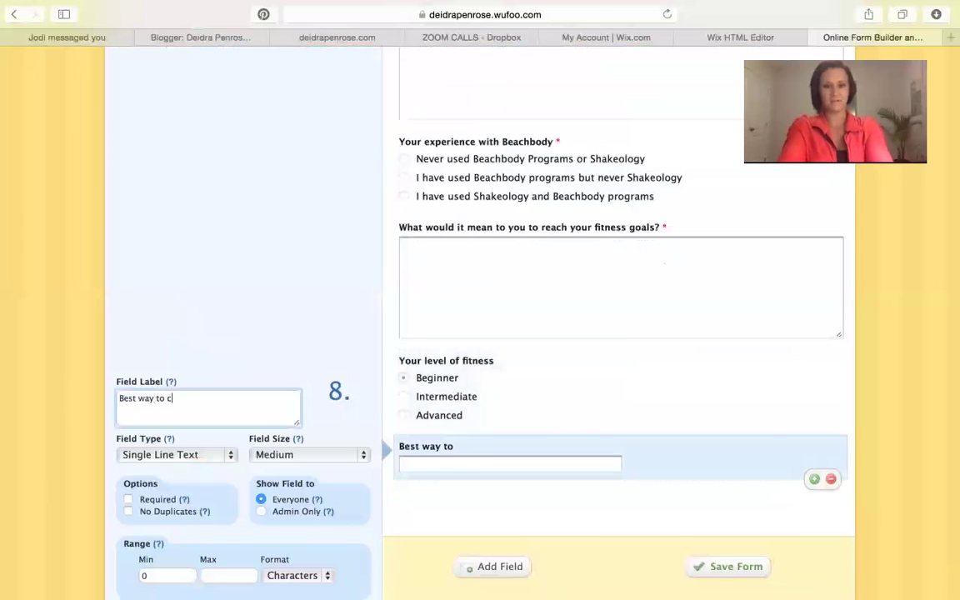
pyautogui.write('ontact')
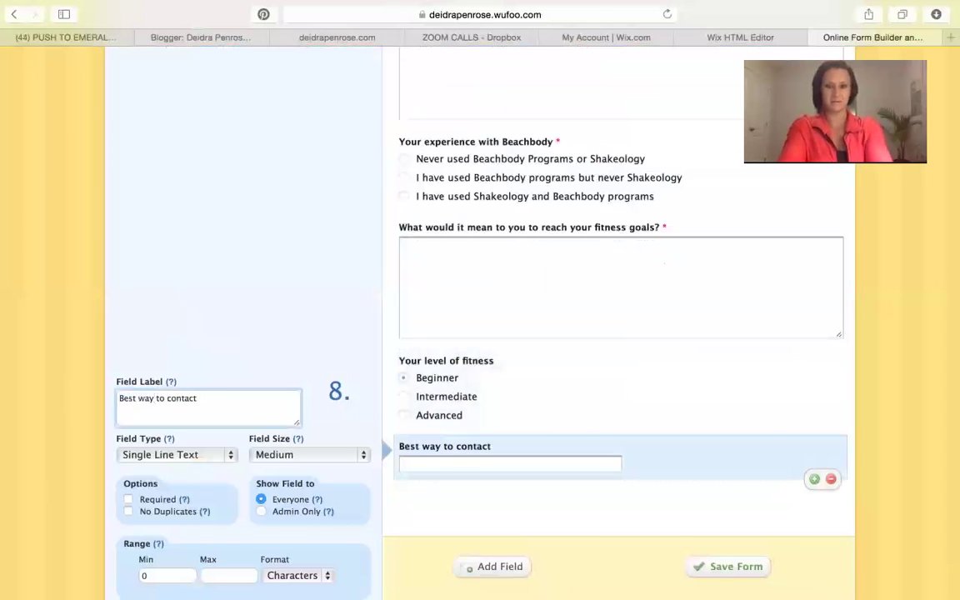
pyautogui.write(' you?')
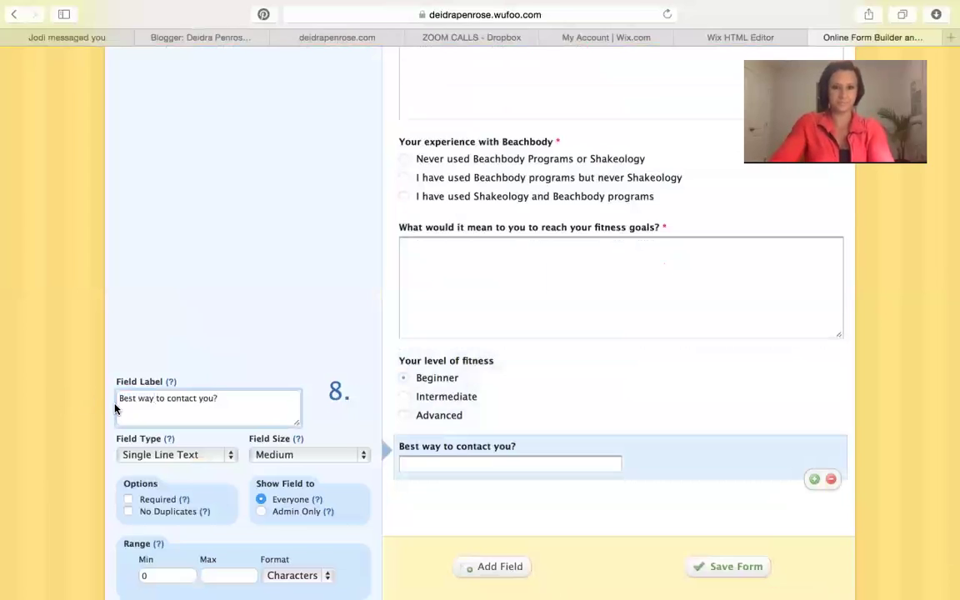
pyautogui.click(169, 500)
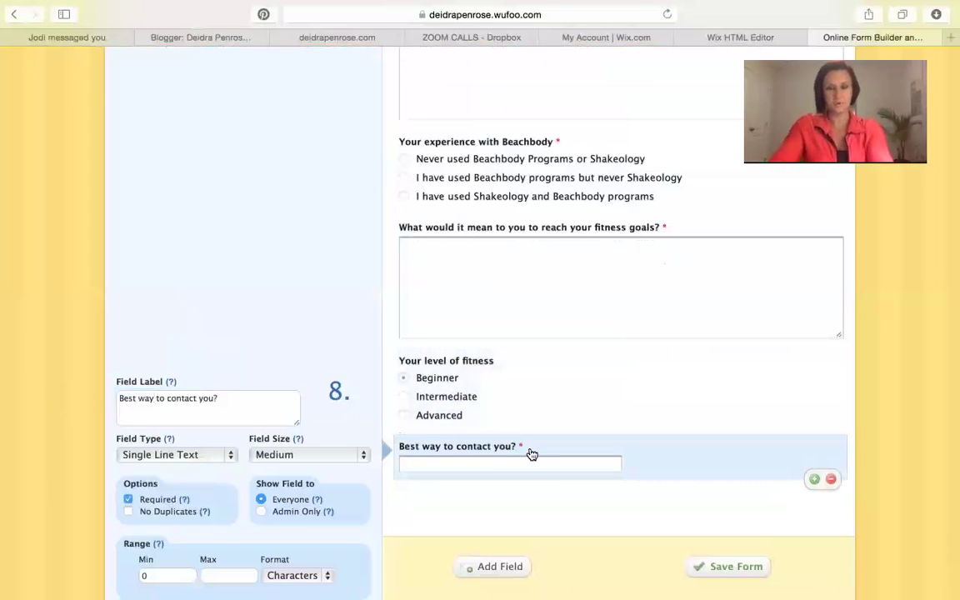
# - Review the eight-question form and bring back the Add a Field palette
pyautogui.scroll(5, 515, 450)
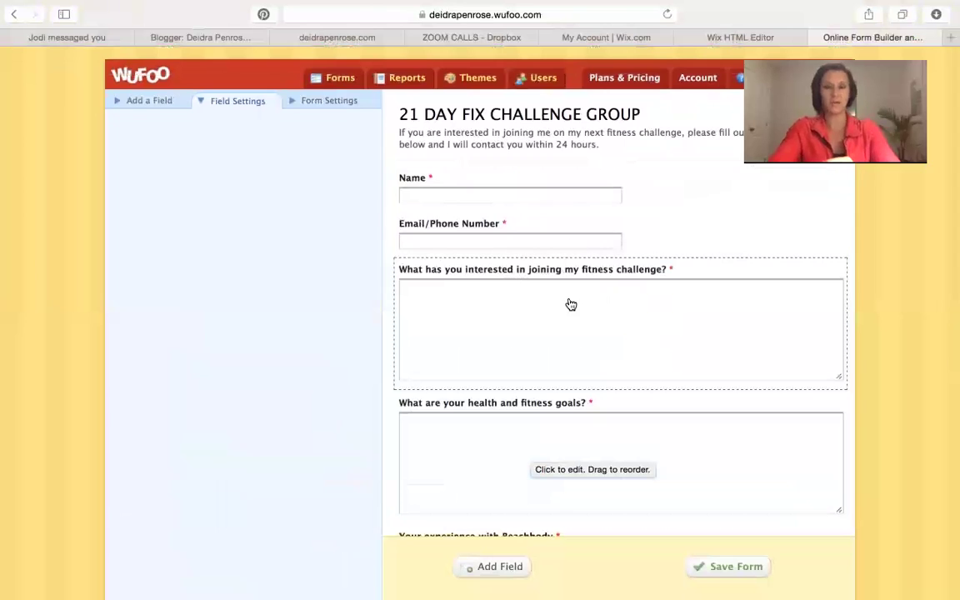
pyautogui.scroll(-10, 569, 304)
pyautogui.scroll(5, 569, 304)
pyautogui.scroll(-2, 569, 304)
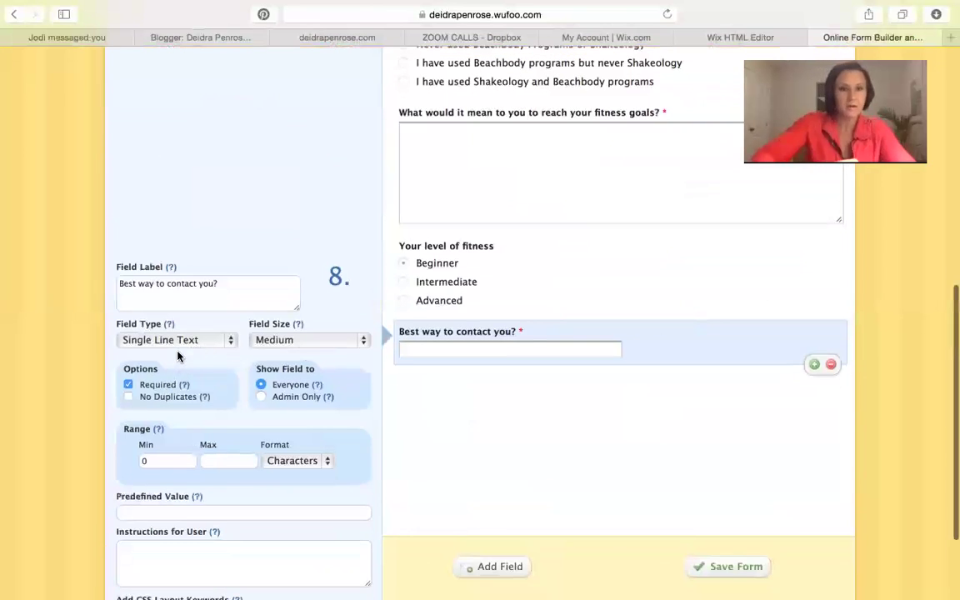
pyautogui.scroll(-2, 292, 367)
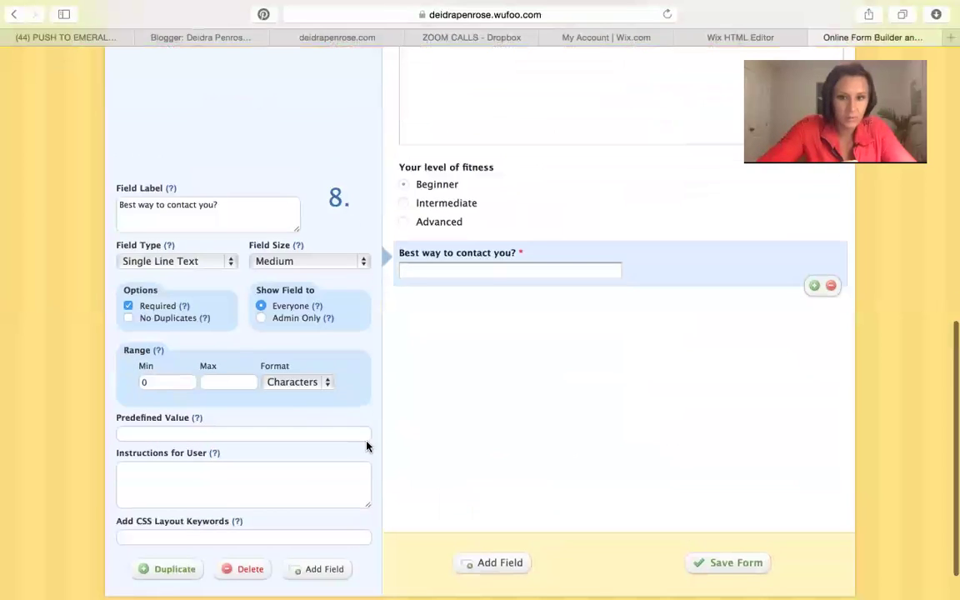
pyautogui.click(482, 565)
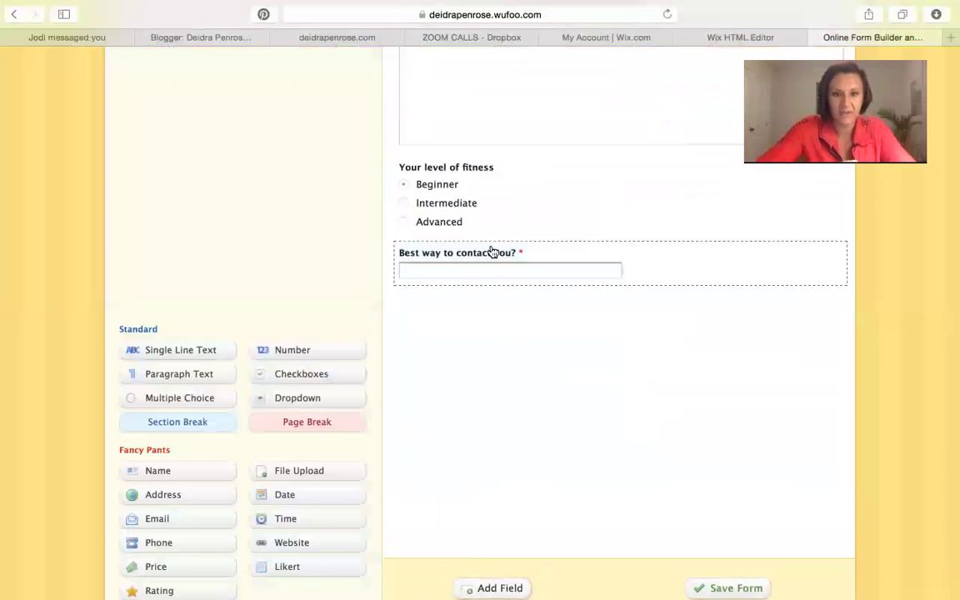
pyautogui.scroll(10, 494, 252)
pyautogui.scroll(-3, 493, 311)
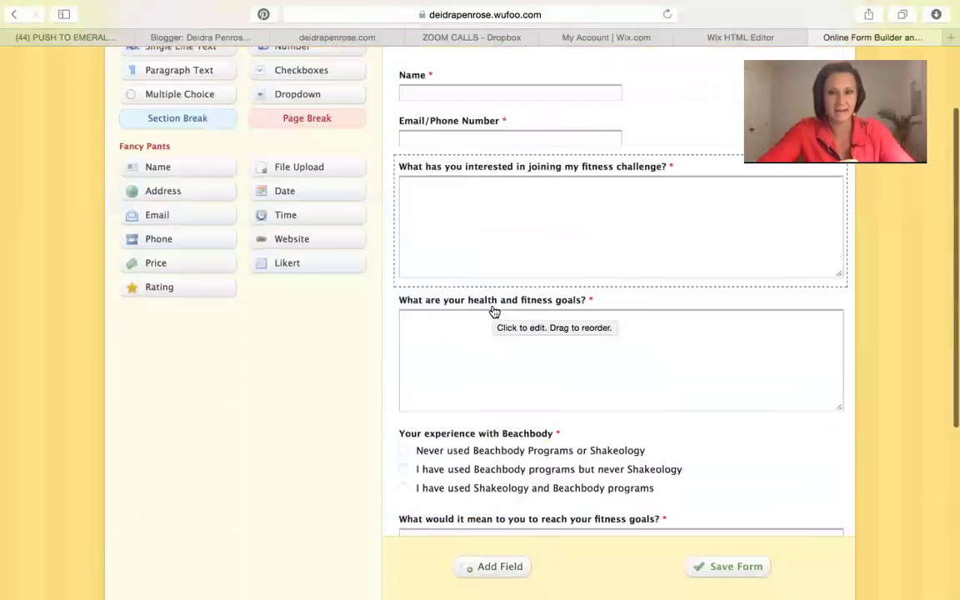
pyautogui.scroll(-7, 494, 312)
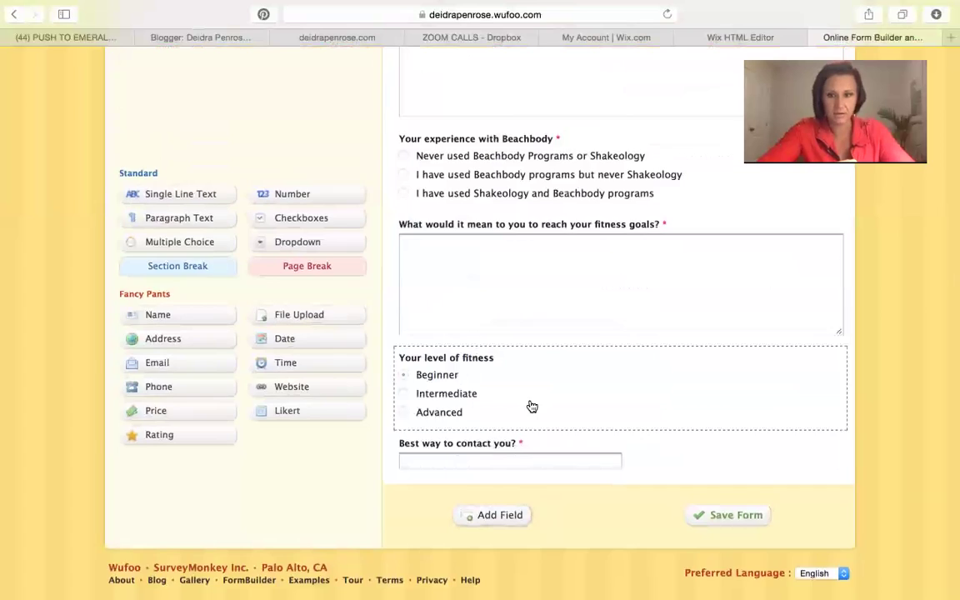
pyautogui.scroll(5, 529, 405)
pyautogui.scroll(4, 529, 405)
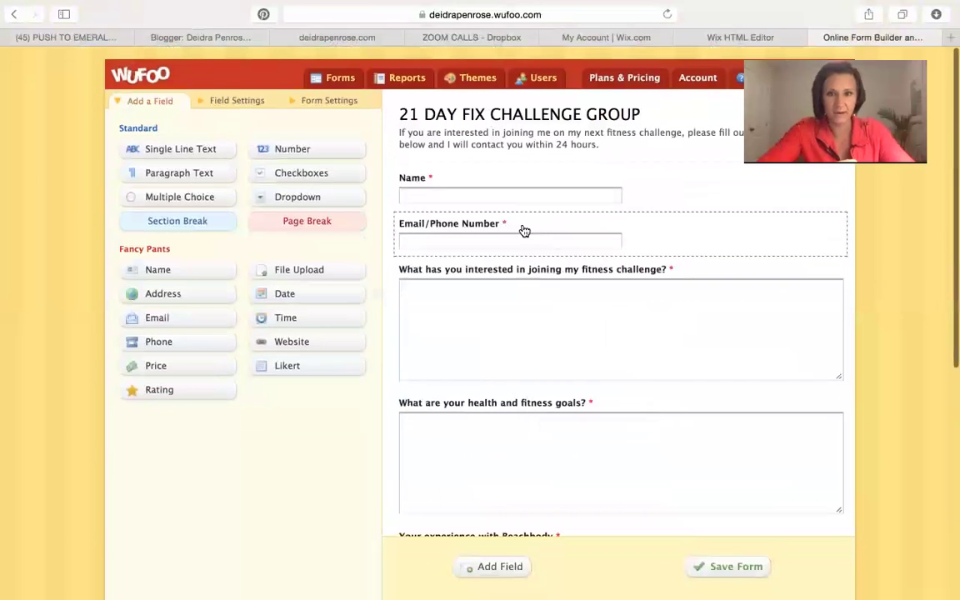
# - Extend the Email/Phone Number label with 'Also please add your Facebook/IG.'
pyautogui.click(524, 231)
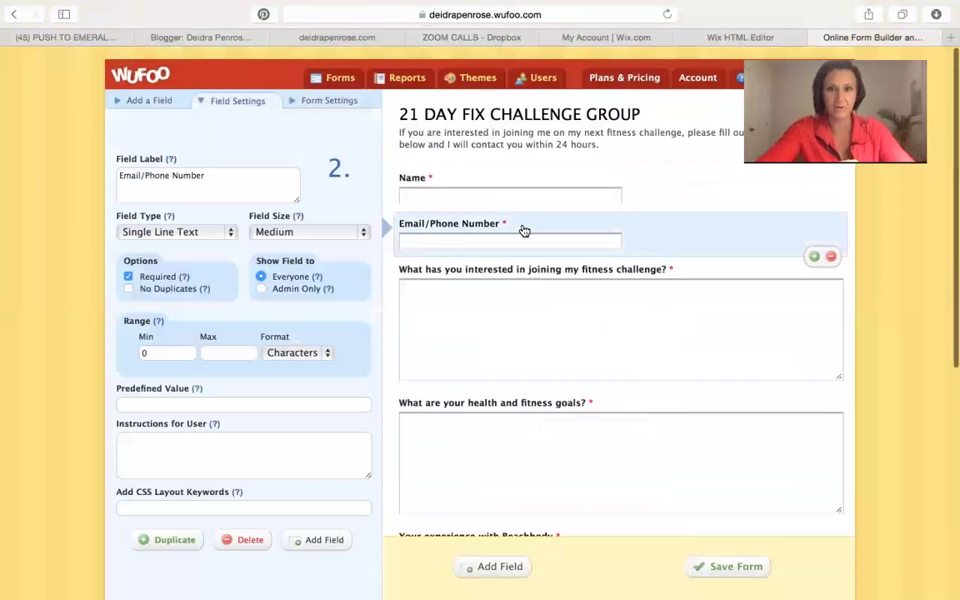
pyautogui.click(244, 175)
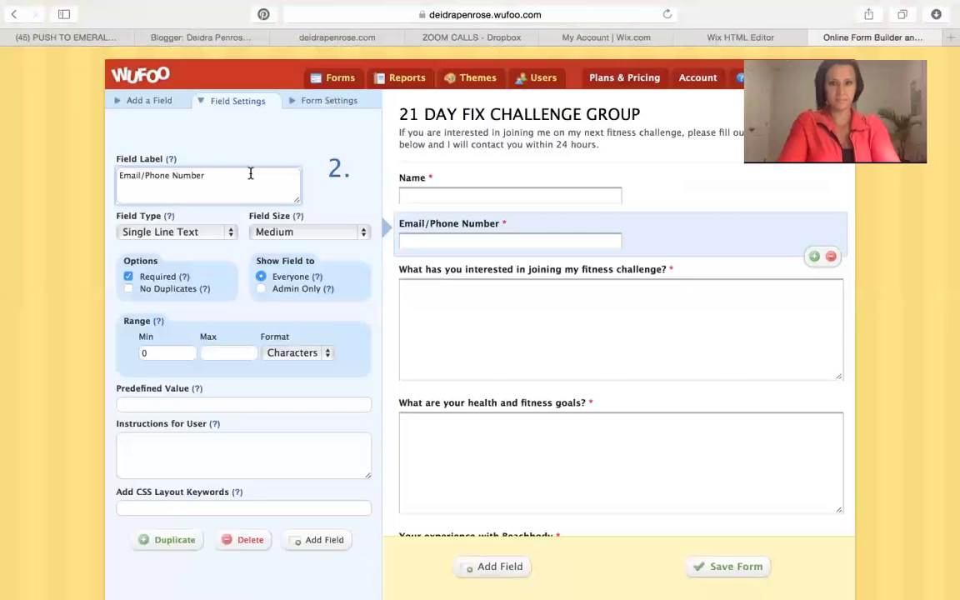
pyautogui.write('. Also please a')
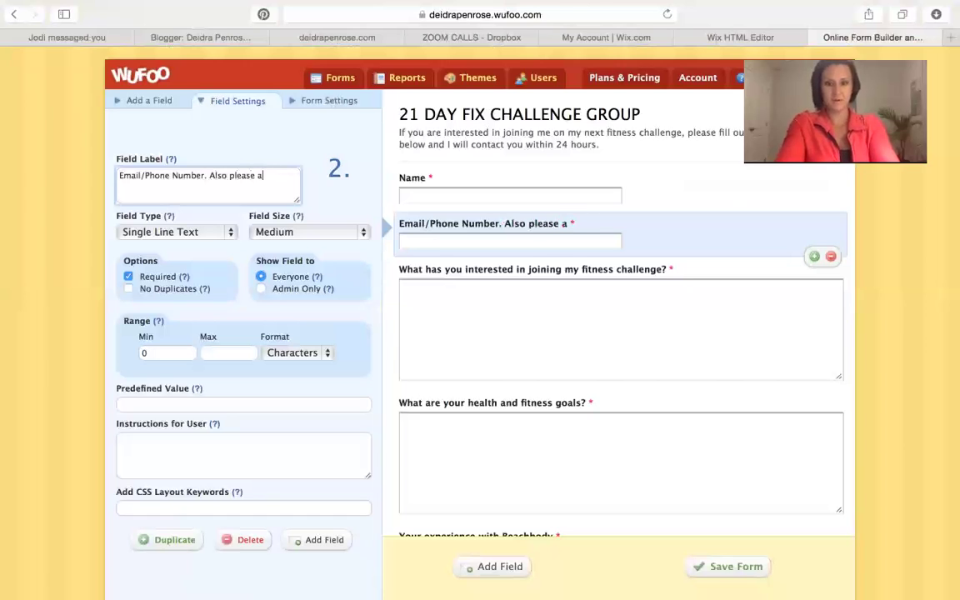
pyautogui.write('dd your Face')
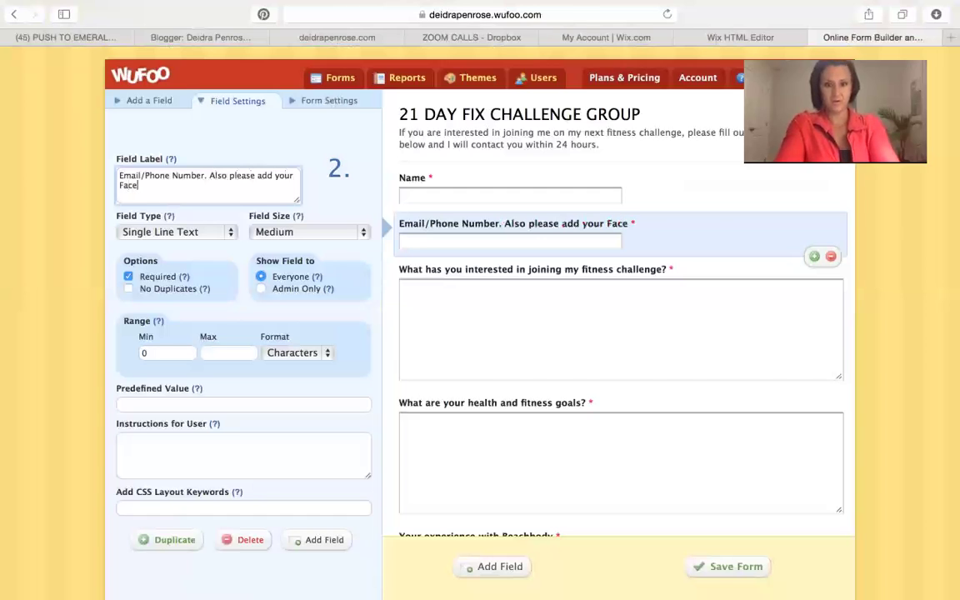
pyautogui.write('book/IG')
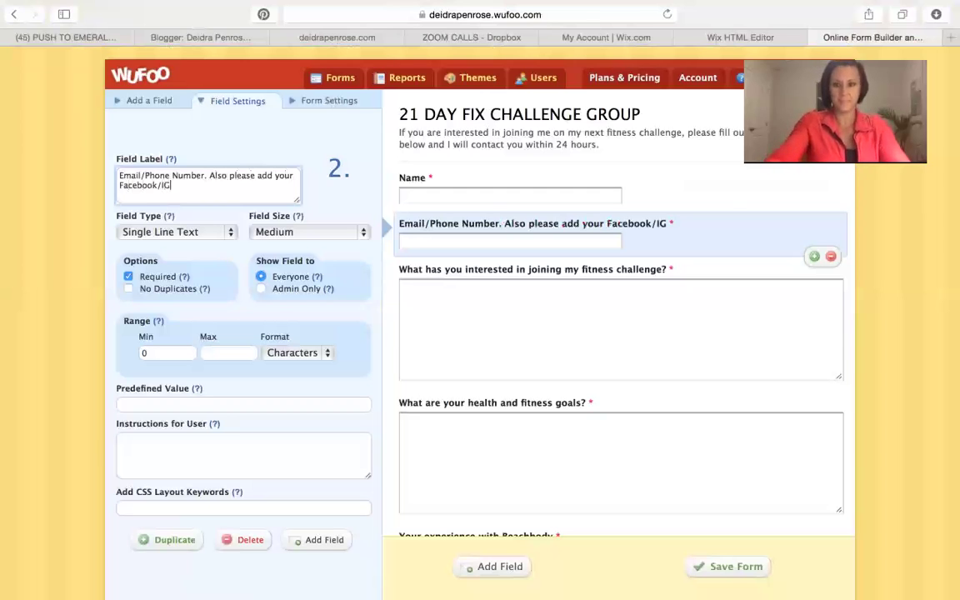
pyautogui.write('.')
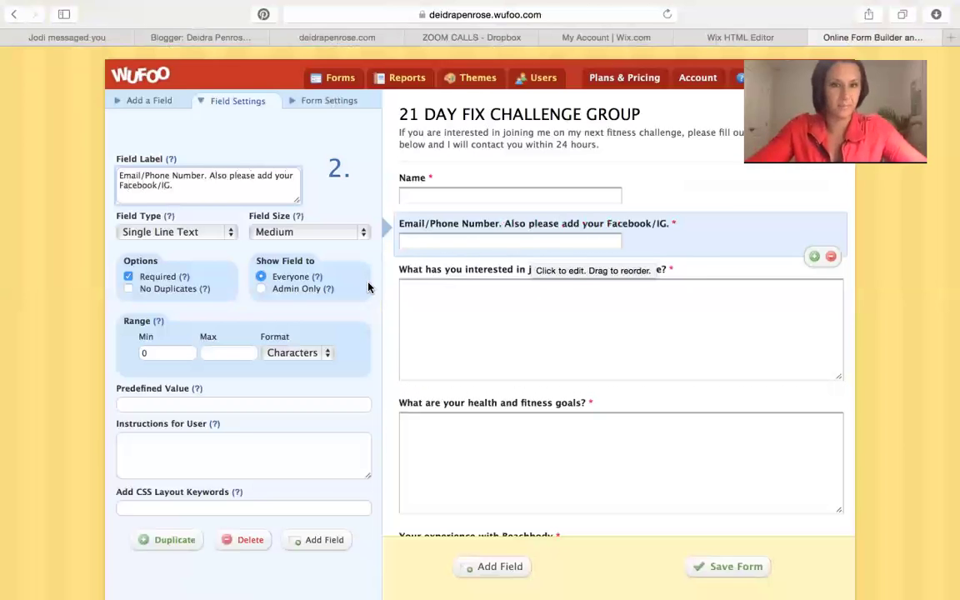
# - Change the Email/Phone Number question's field type to Paragraph Text
pyautogui.click(187, 233)
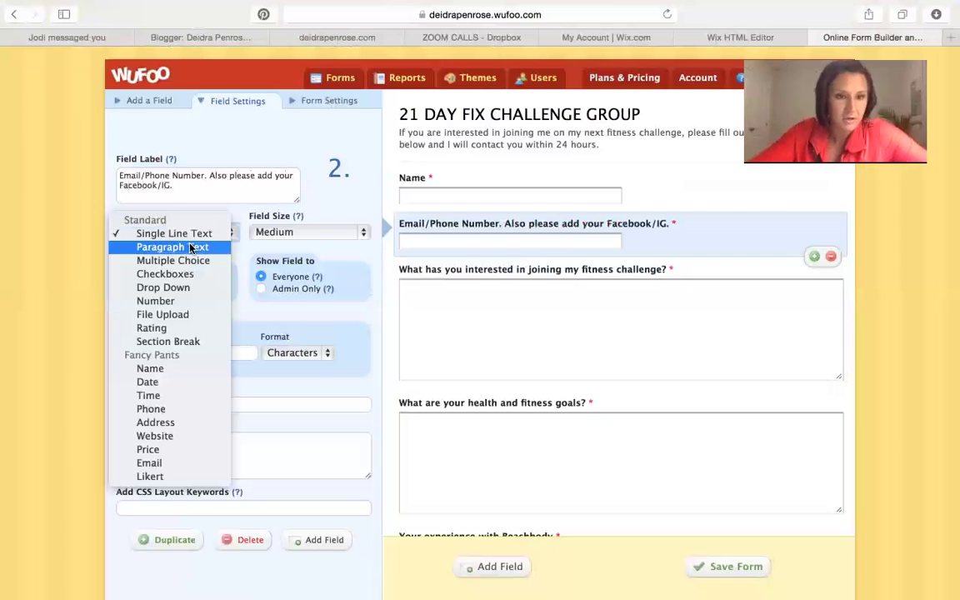
pyautogui.click(190, 247)
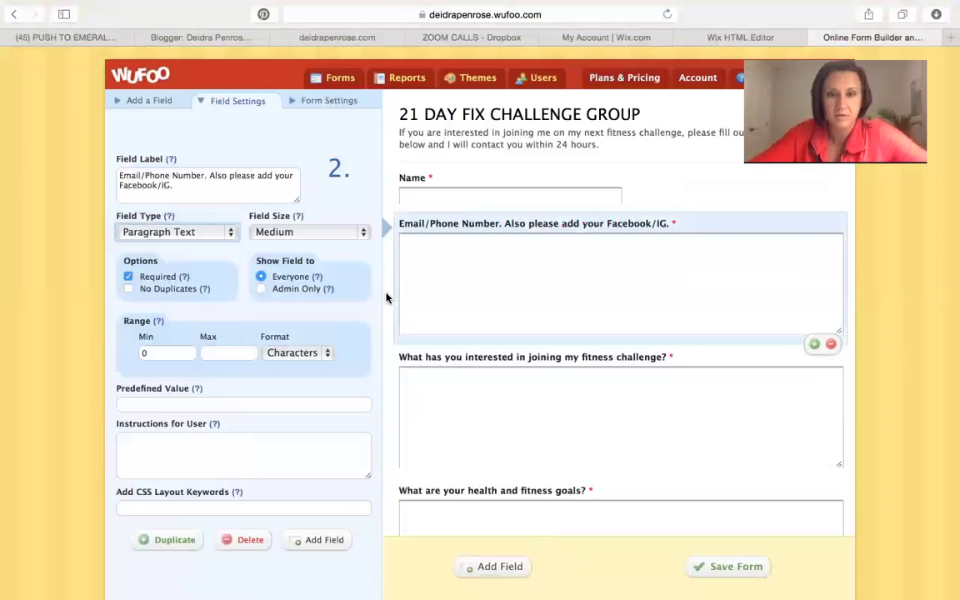
pyautogui.click(521, 392)
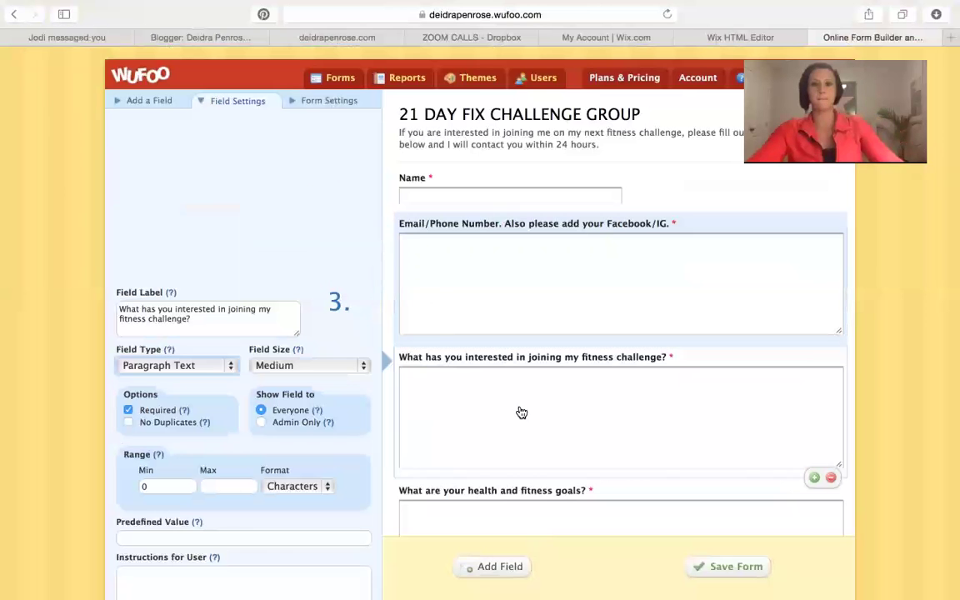
# - Find the 'Your level of fitness' question and mark it Required
pyautogui.scroll(-3, 500, 281)
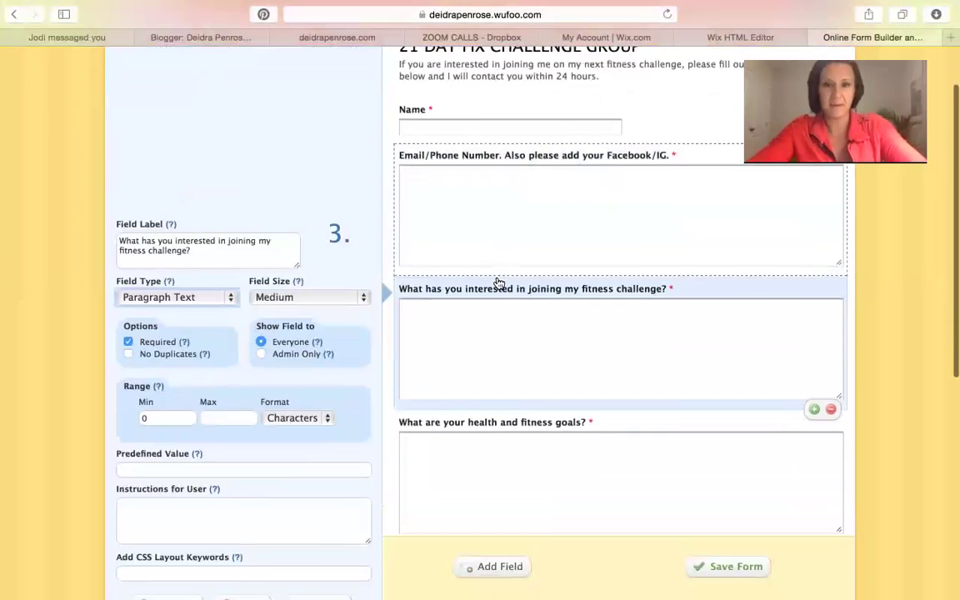
pyautogui.scroll(-3, 520, 332)
pyautogui.scroll(-4, 509, 345)
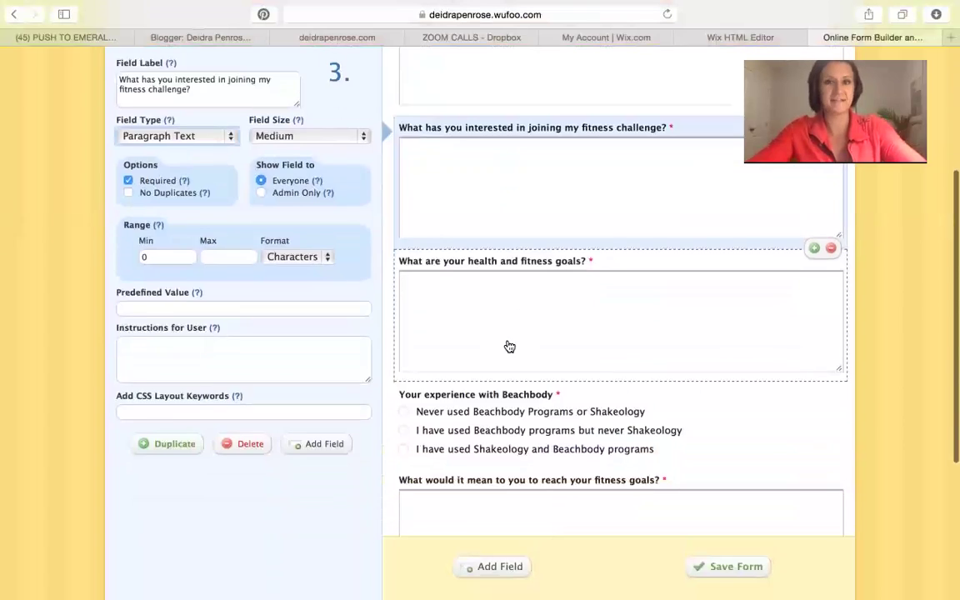
pyautogui.scroll(-2, 477, 300)
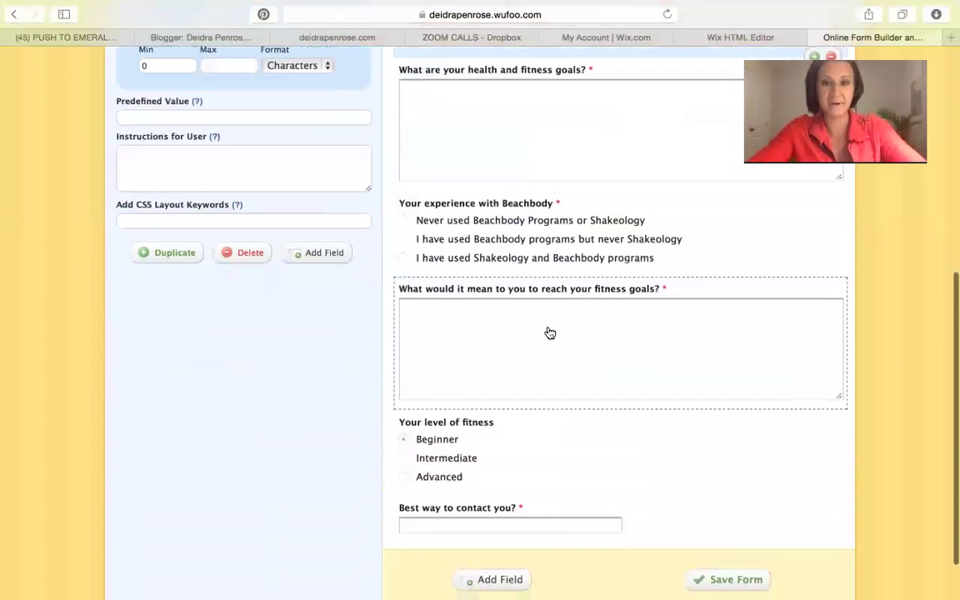
pyautogui.click(541, 338)
pyautogui.scroll(-2, 541, 338)
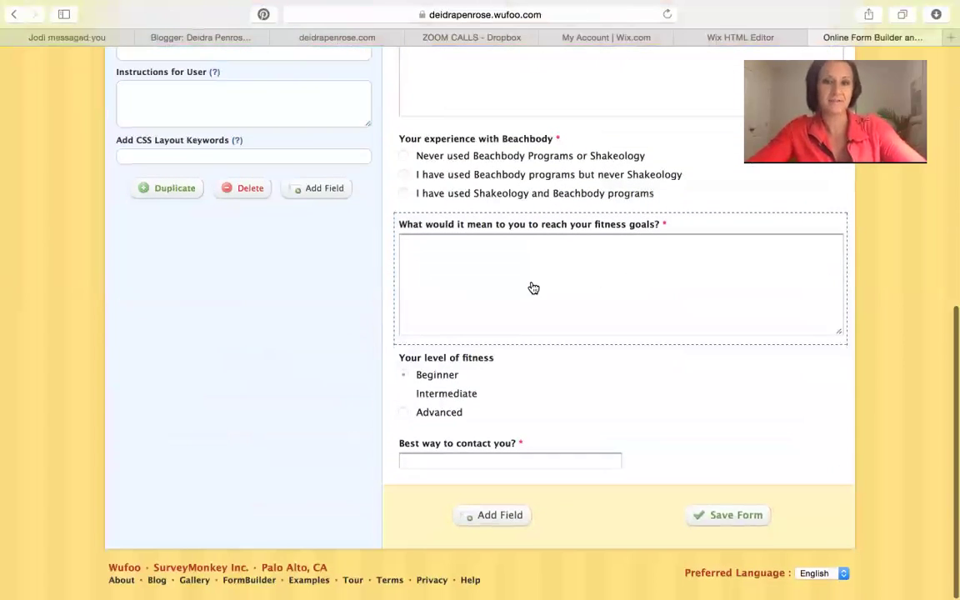
pyautogui.click(422, 381)
pyautogui.click(504, 451)
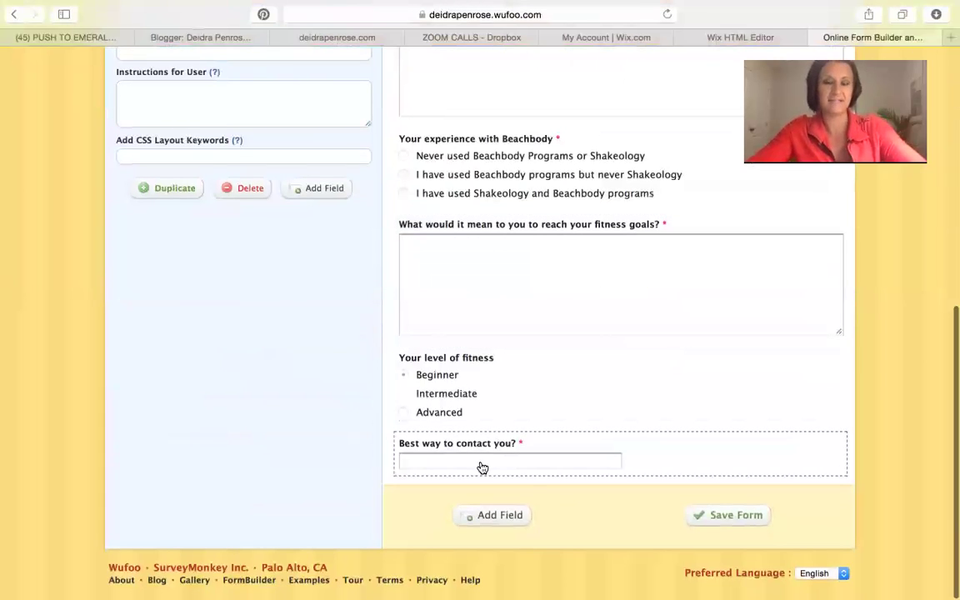
pyautogui.click(471, 364)
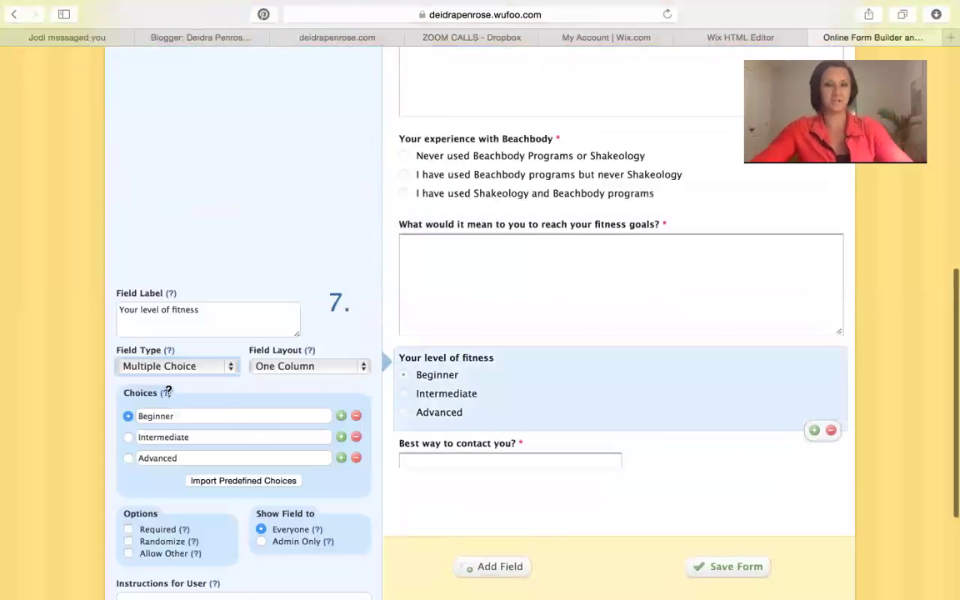
pyautogui.click(158, 529)
# - Review the form and check the field type list without changing anything
pyautogui.scroll(3, 634, 265)
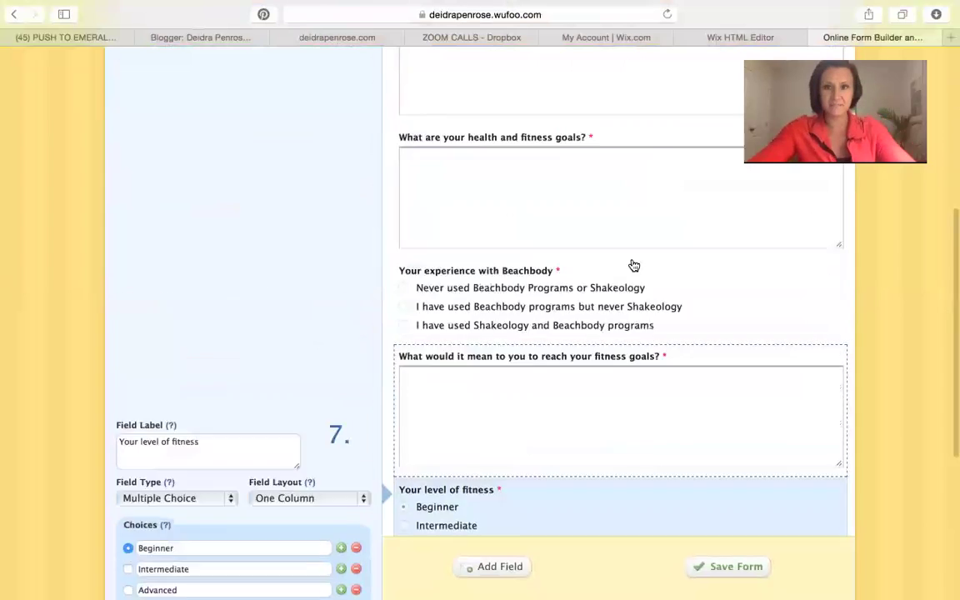
pyautogui.scroll(6, 633, 265)
pyautogui.scroll(2, 633, 265)
pyautogui.scroll(-5, 511, 343)
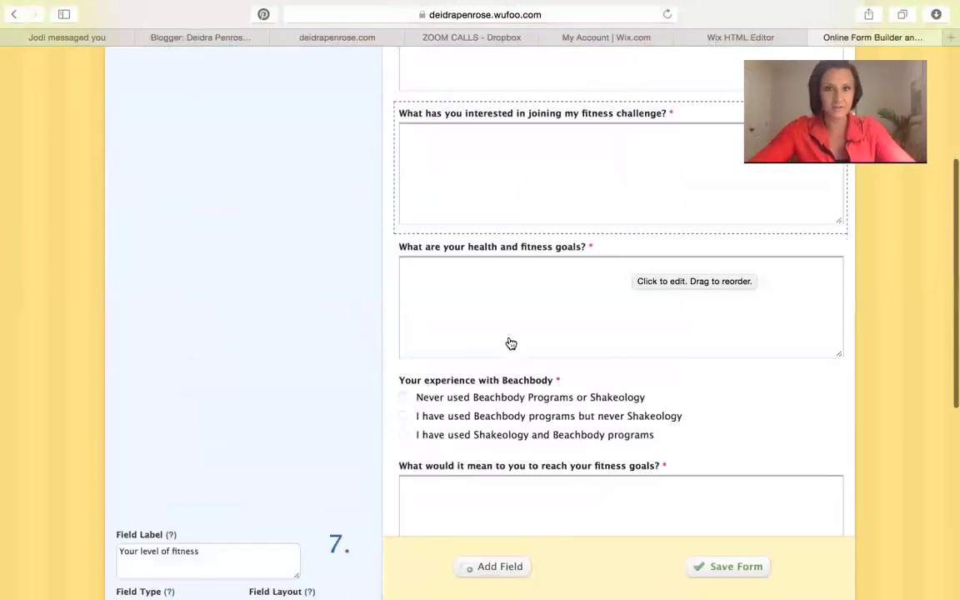
pyautogui.scroll(-8, 511, 343)
pyautogui.scroll(-2, 540, 392)
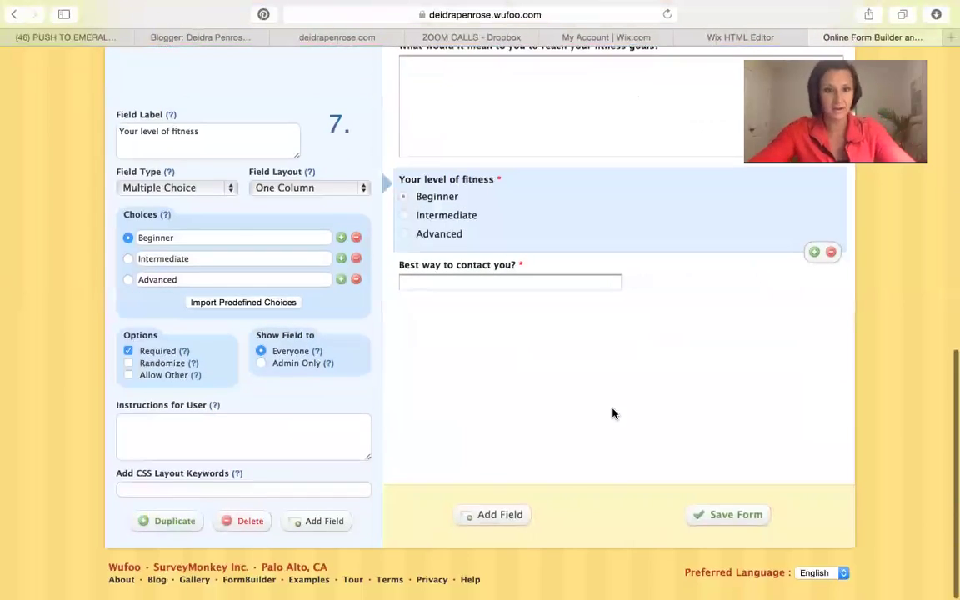
pyautogui.scroll(2, 517, 392)
pyautogui.scroll(2, 517, 391)
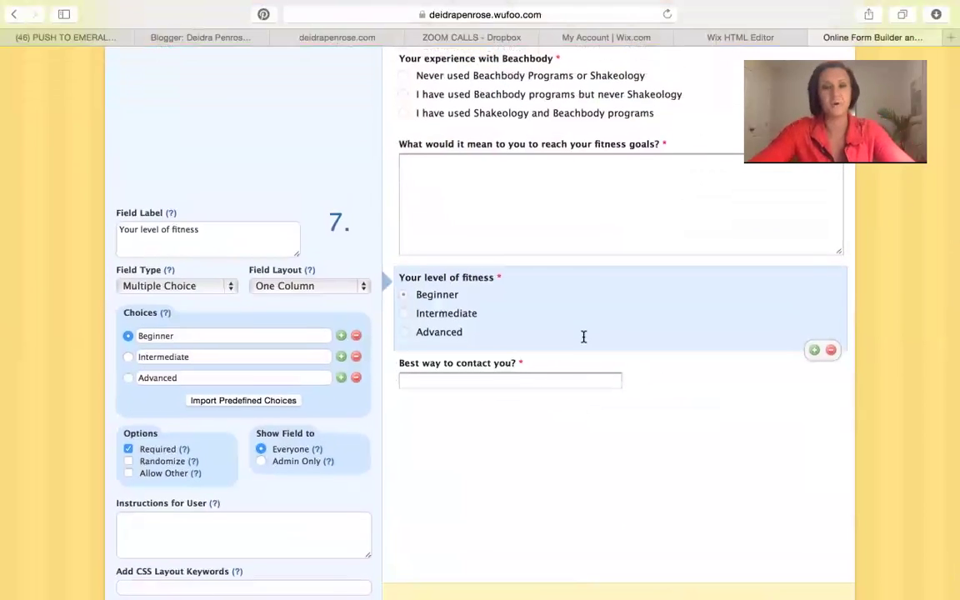
pyautogui.moveTo(584, 331); pyautogui.dragTo(583, 315)
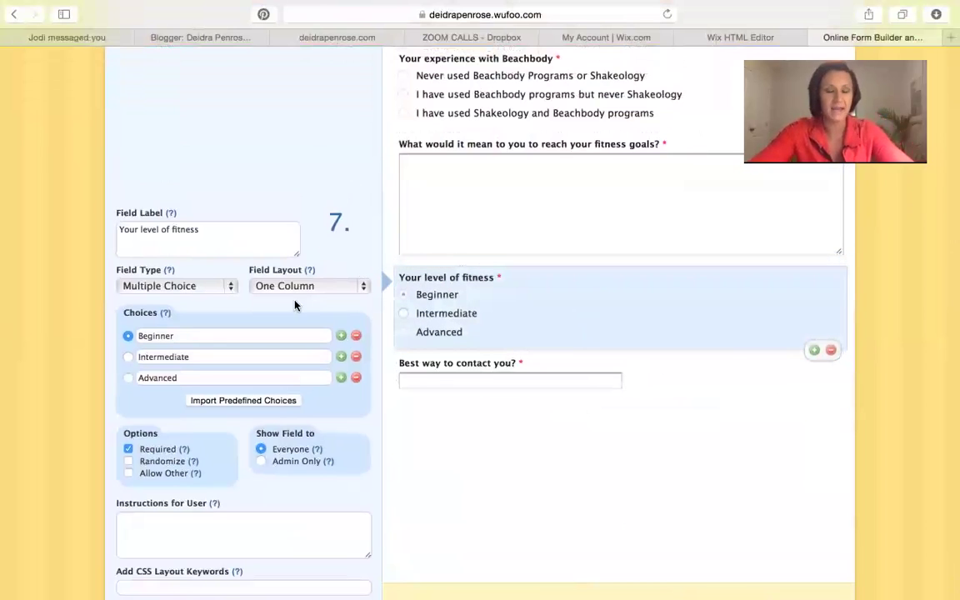
pyautogui.click(181, 285)
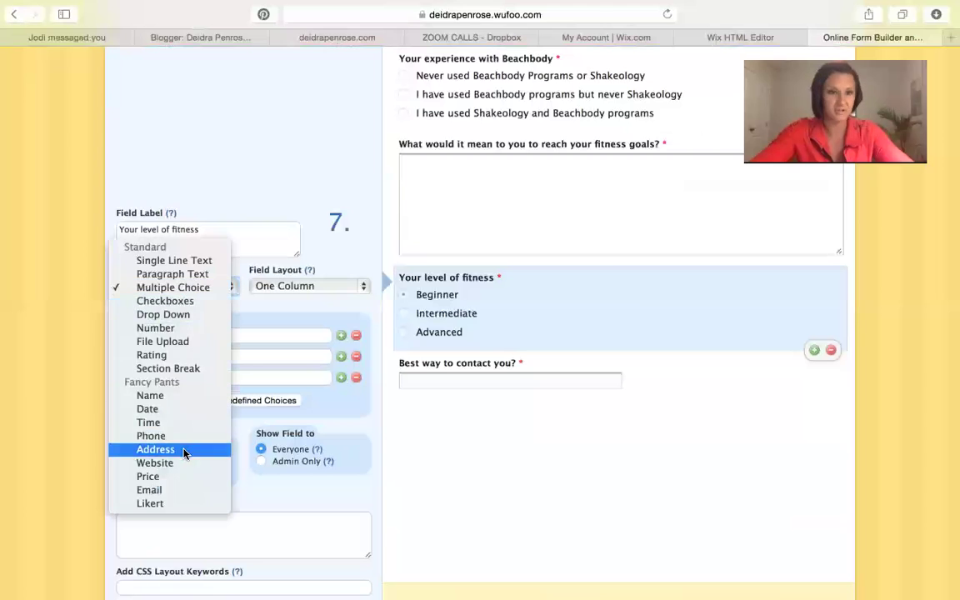
pyautogui.click(277, 132)
# - Scroll back over the finished form and save it
pyautogui.scroll(2, 402, 223)
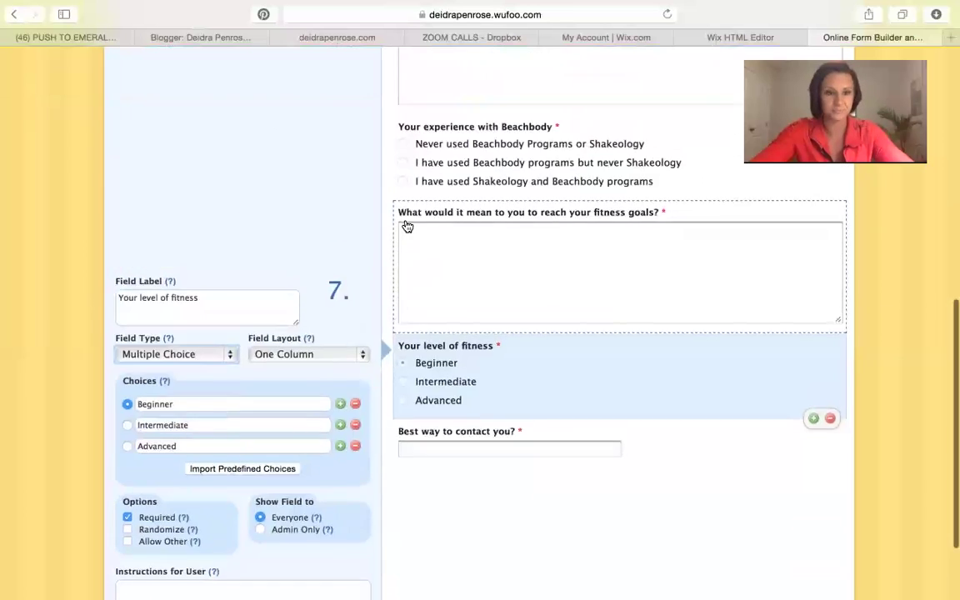
pyautogui.scroll(10, 407, 227)
pyautogui.scroll(-2, 501, 252)
pyautogui.scroll(-10, 501, 253)
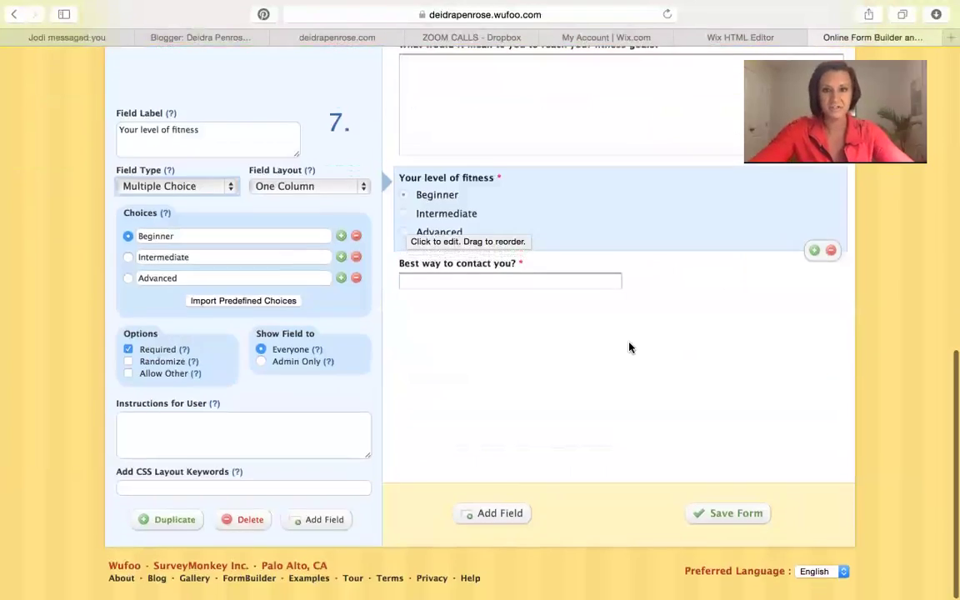
pyautogui.click(723, 514)
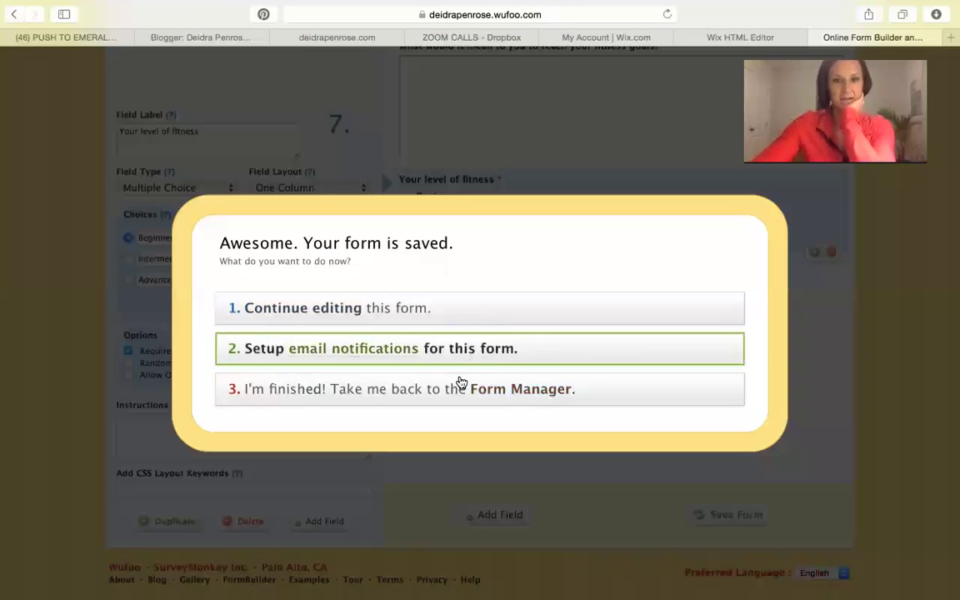
# - Choose 'I'm finished! Take me back to the Form Manager' in the saved-form confirmation
pyautogui.click(454, 392)
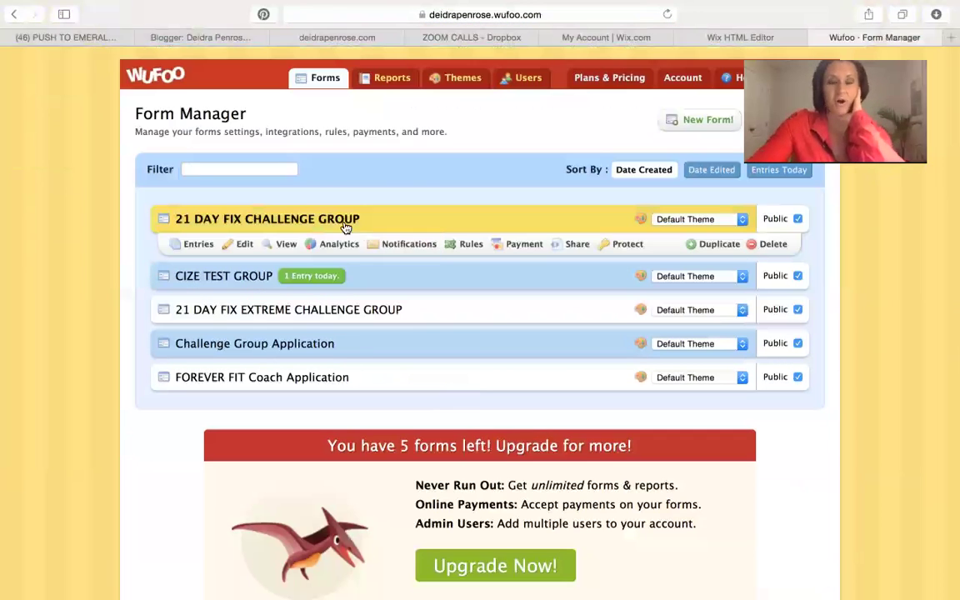
pyautogui.moveTo(466, 231)
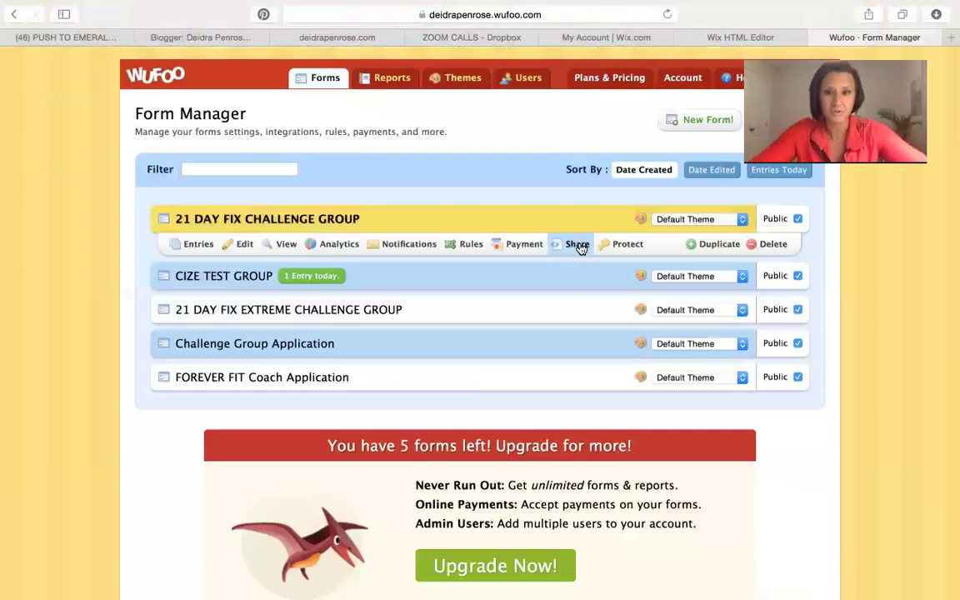
# - Open sharing for 21 DAY FIX CHALLENGE GROUP and select its short link URL
pyautogui.click(581, 249)
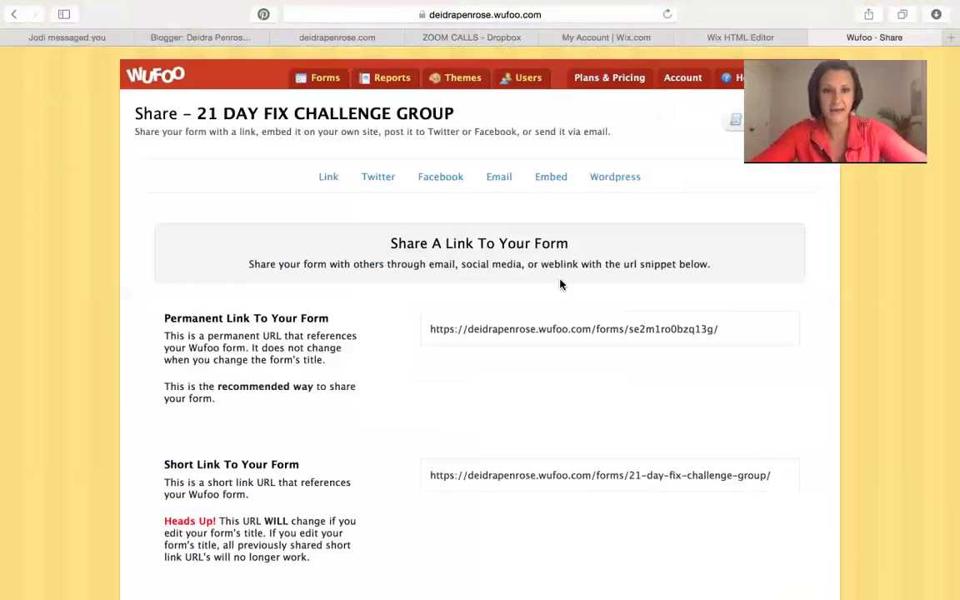
pyautogui.scroll(-2, 561, 287)
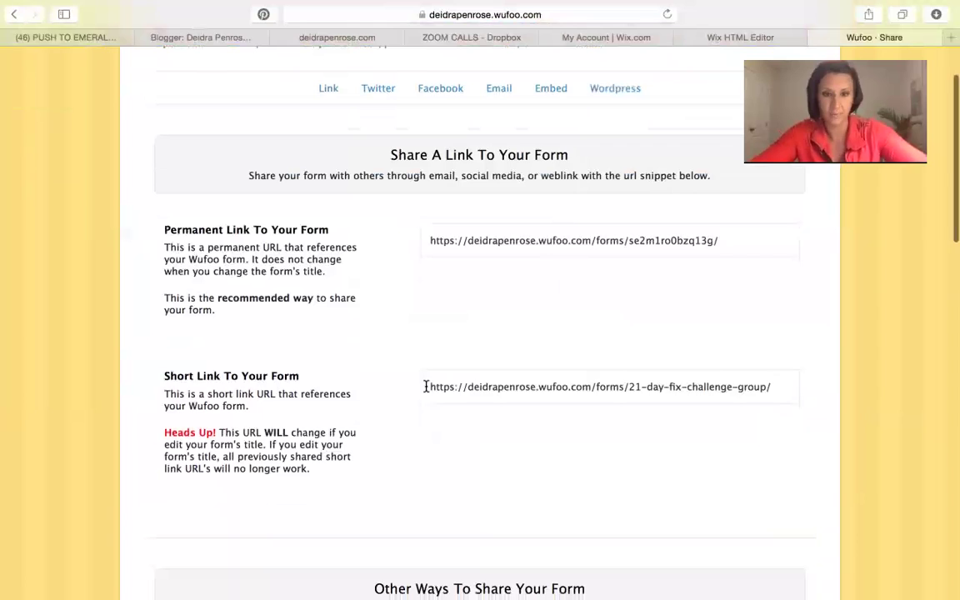
pyautogui.moveTo(426, 387); pyautogui.dragTo(953, 424)
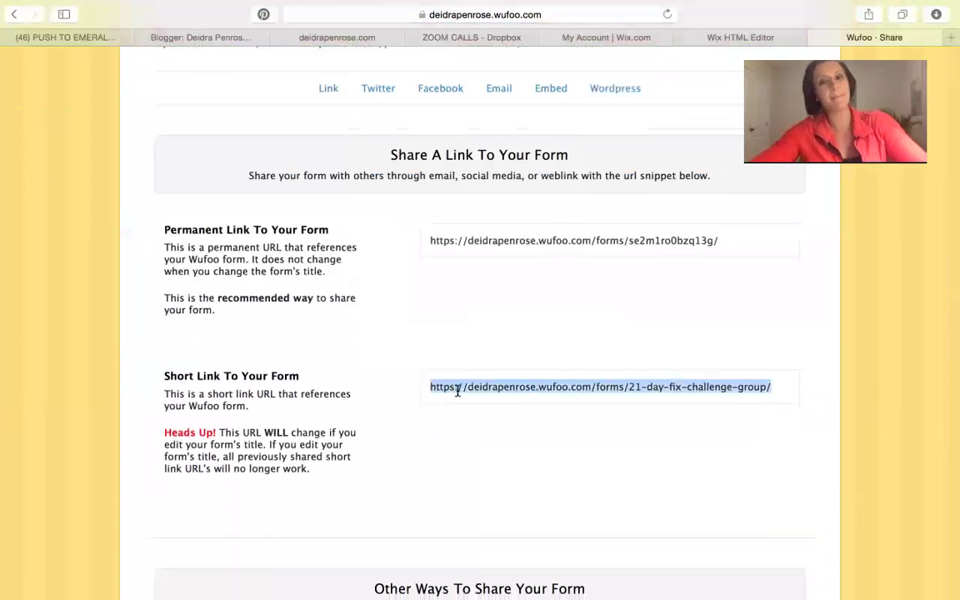
# - Select the form's iframe embed code, then switch over to Zoom
pyautogui.scroll(-2, 450, 398)
pyautogui.scroll(-5, 507, 409)
pyautogui.scroll(-10, 507, 409)
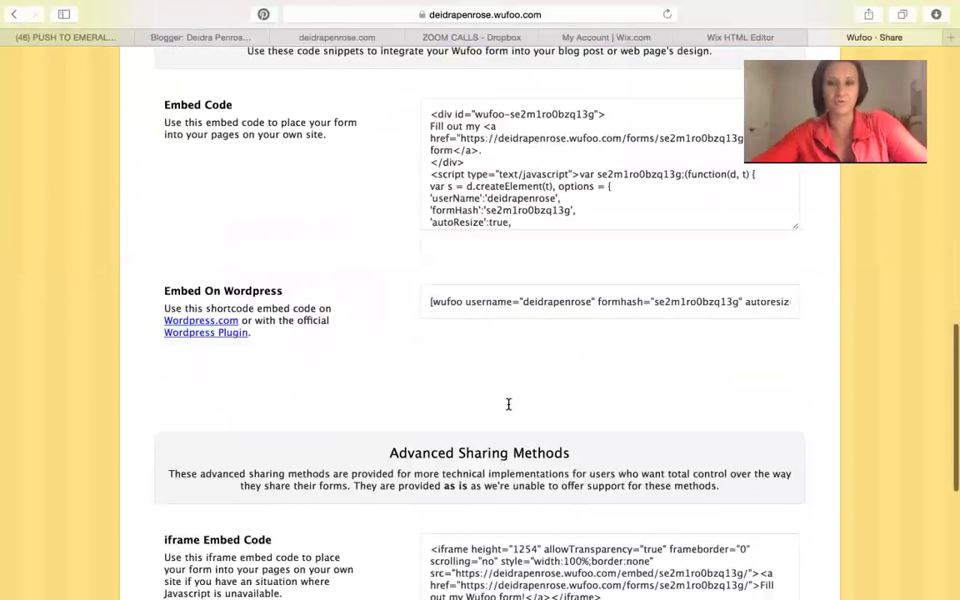
pyautogui.scroll(-8, 507, 409)
pyautogui.scroll(-1, 510, 411)
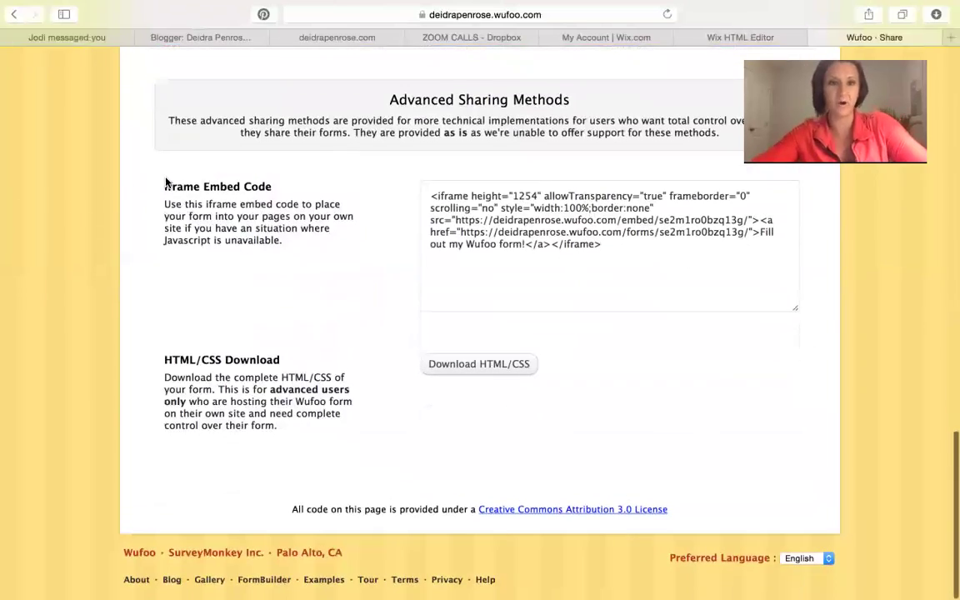
pyautogui.moveTo(427, 190); pyautogui.dragTo(668, 314)
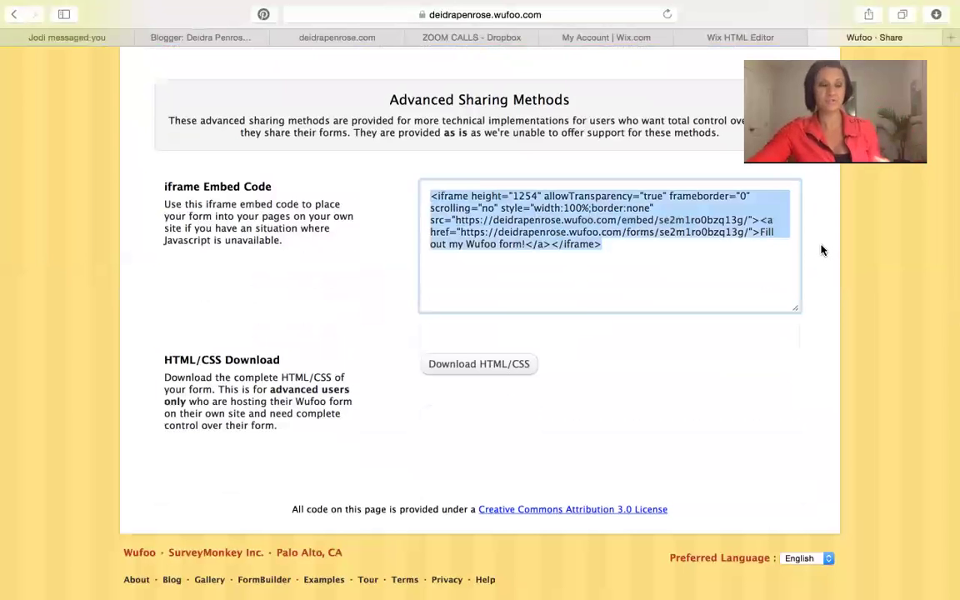
pyautogui.scroll(1, 562, 253)
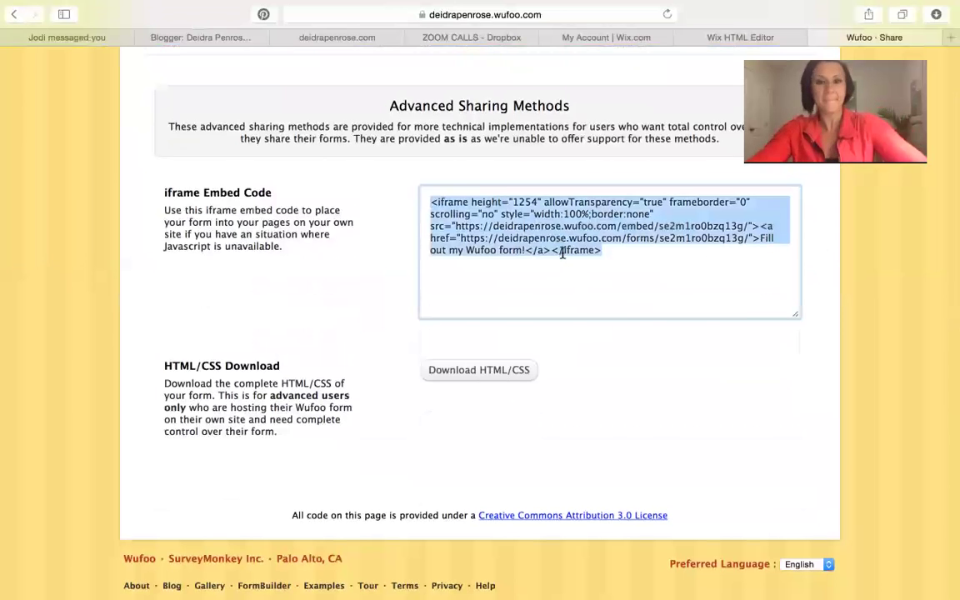
pyautogui.scroll(15, 563, 252)
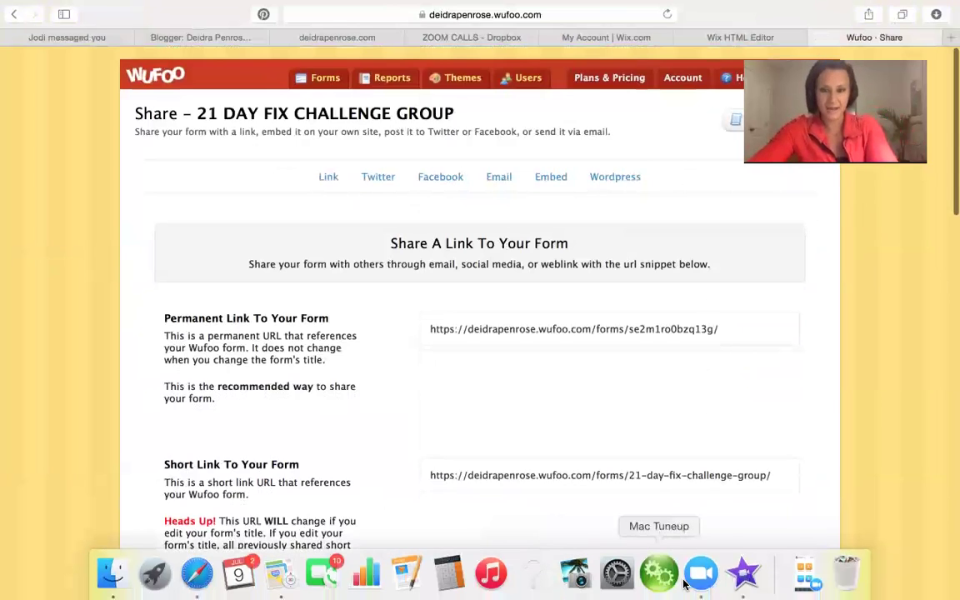
pyautogui.click(703, 591)
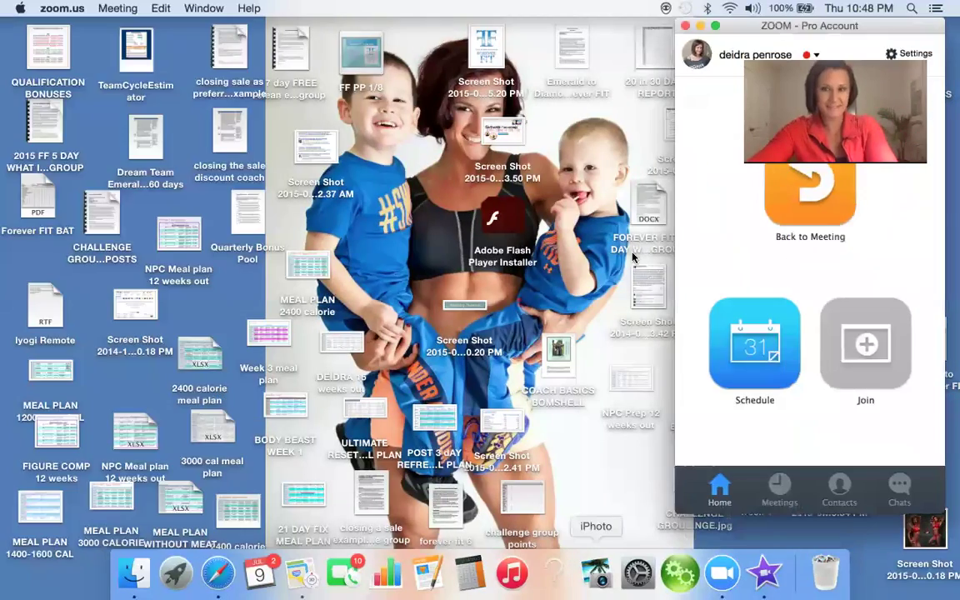